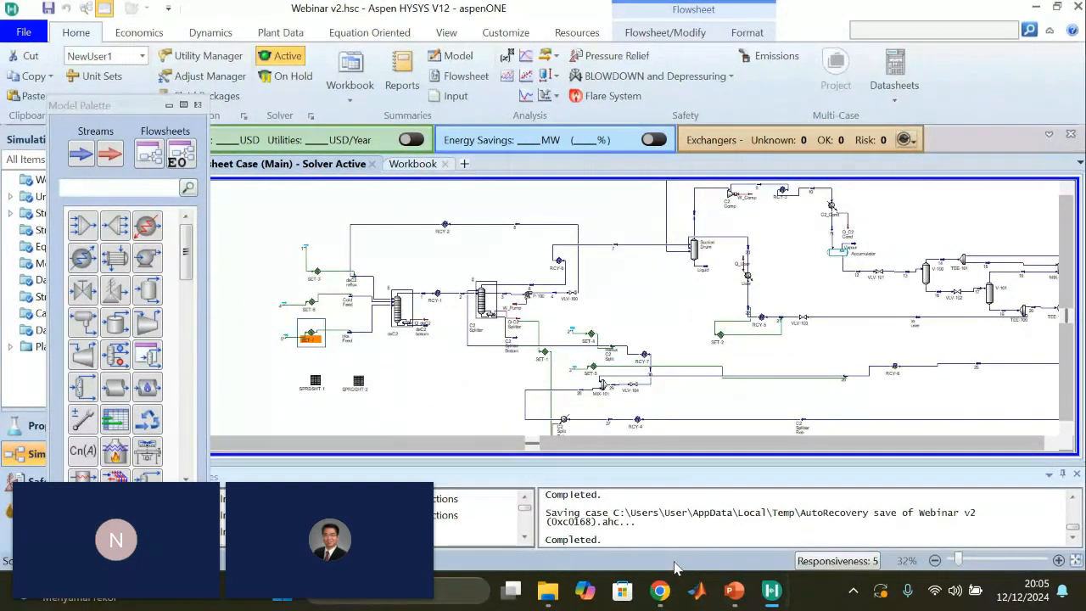
- Check the webinar's public chat in the browser and return to the HYSYS flowsheet with nothing selected
{"action": "left_click", "coordinate": [614, 515]}
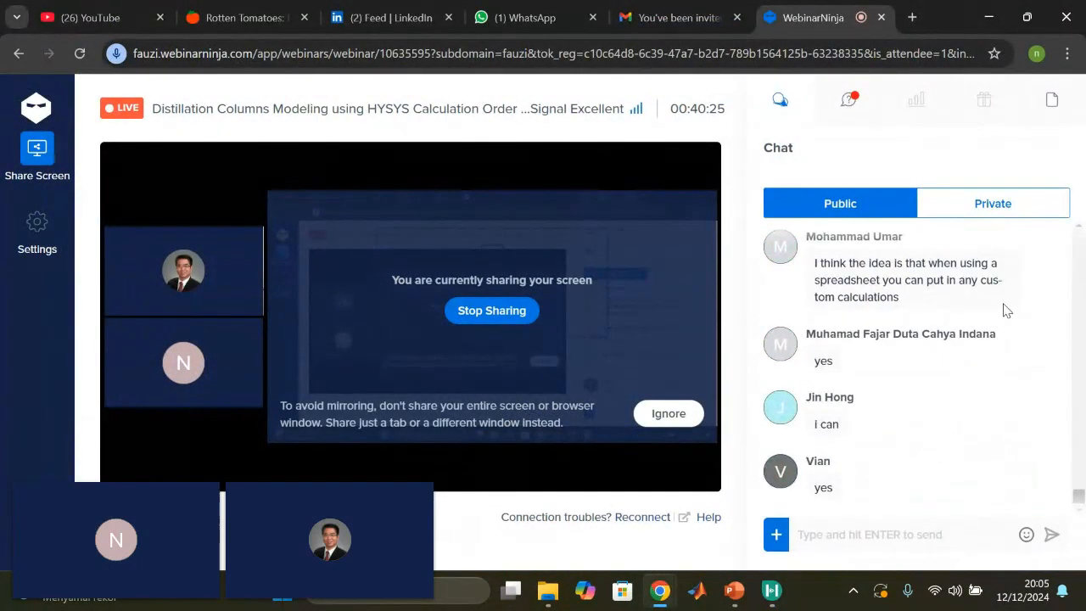
{"action": "left_click", "coordinate": [1004, 17]}
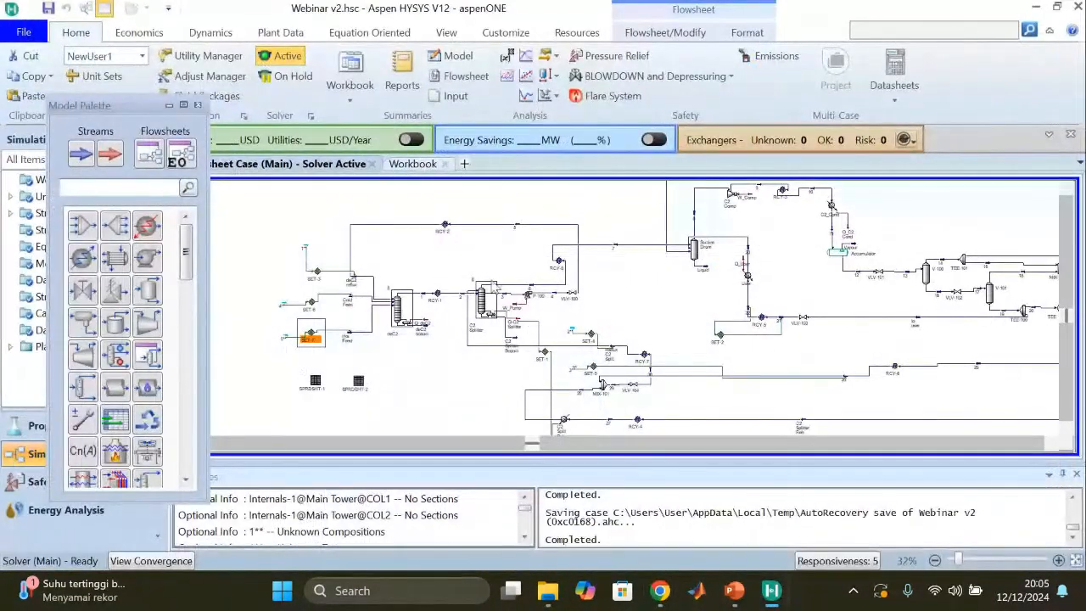
{"action": "left_click", "coordinate": [444, 276]}
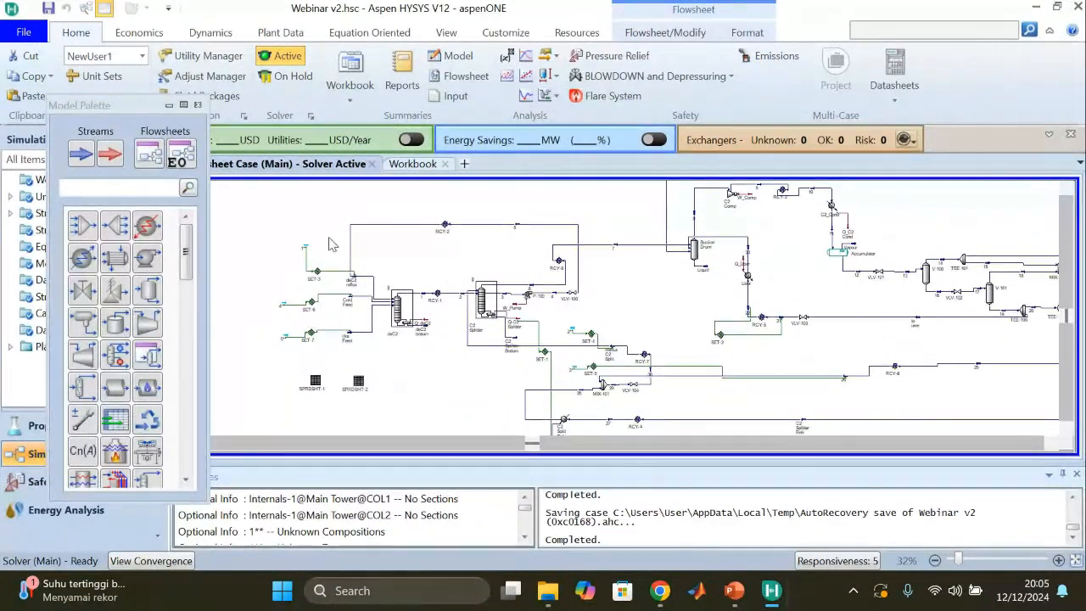
- Open the SPRDSHT-1 spreadsheet from the flowsheet, maximize it and widen column A to fit its labels
{"action": "scroll", "coordinate": [504, 443], "scroll_direction": "up", "scroll_amount": 1}
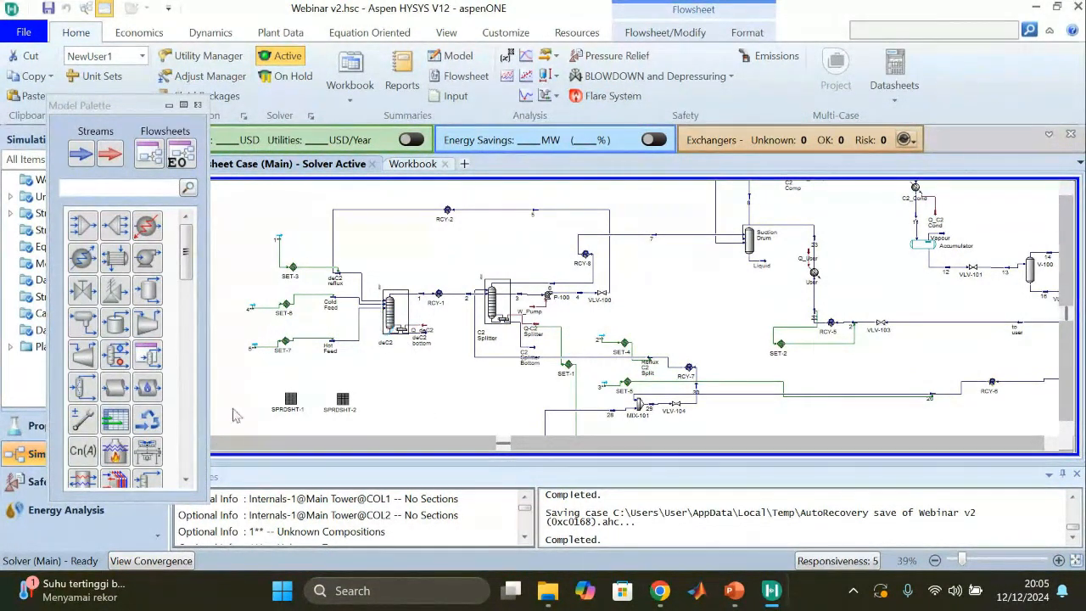
{"action": "left_click", "coordinate": [284, 405]}
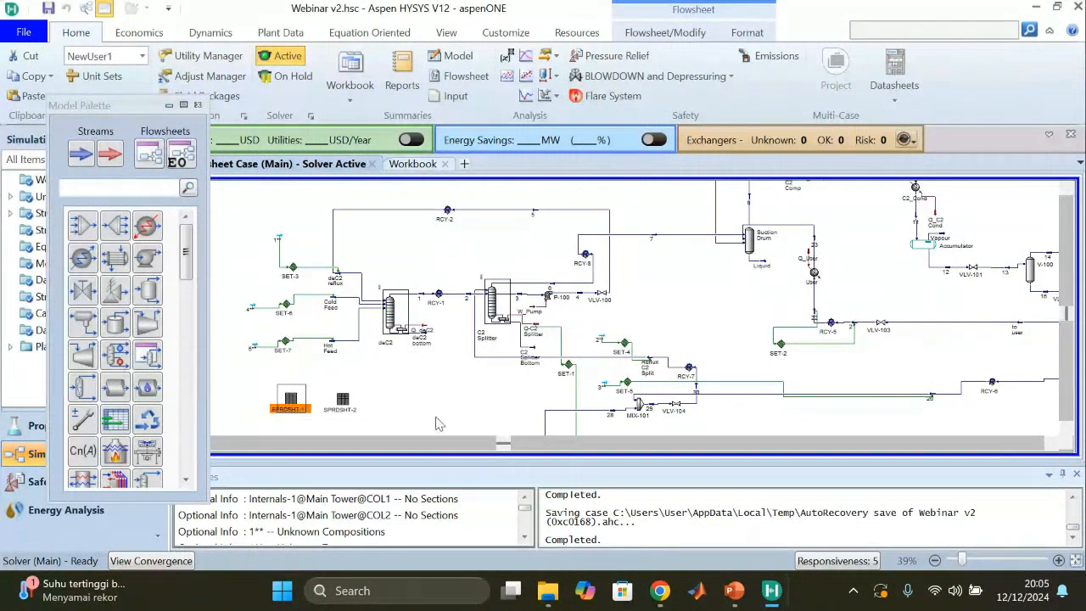
{"action": "left_click", "coordinate": [1067, 428]}
{"action": "left_click", "coordinate": [1066, 429]}
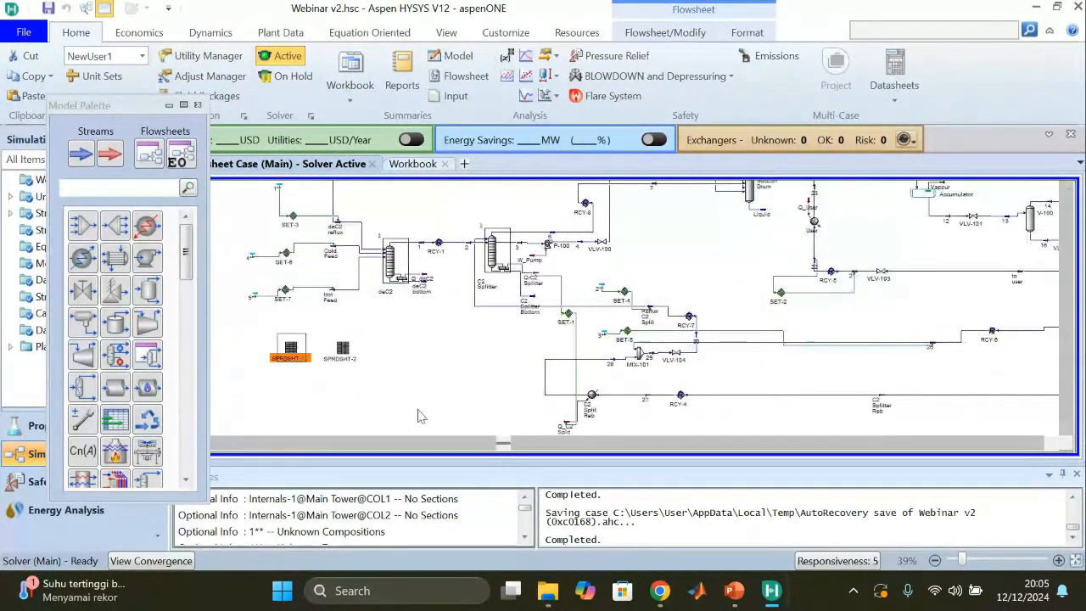
{"action": "double_click", "coordinate": [289, 345]}
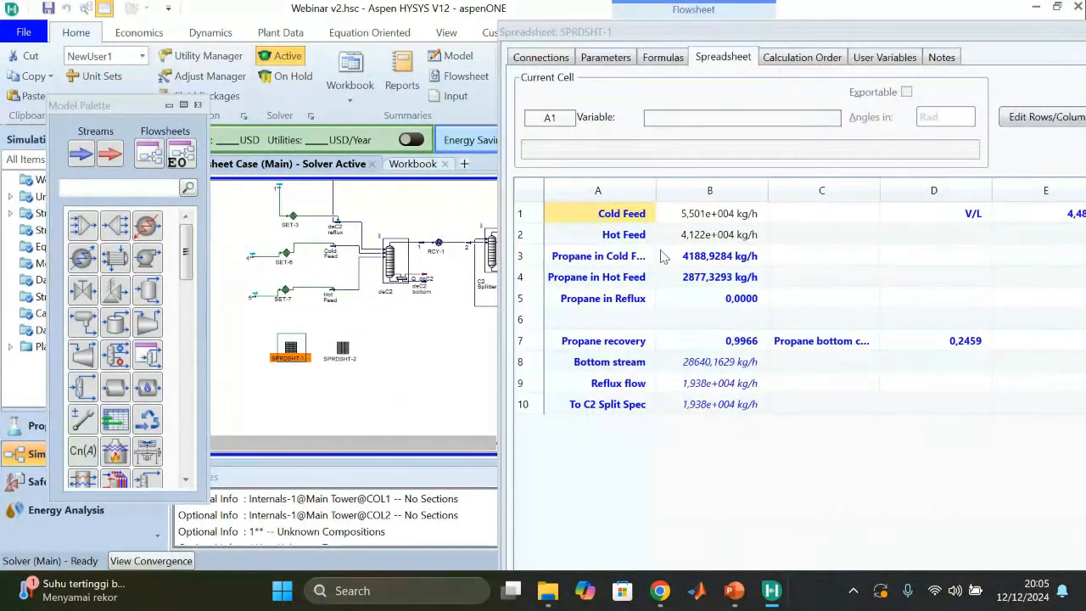
{"action": "left_click_drag", "start_coordinate": [638, 34], "coordinate": [331, 75]}
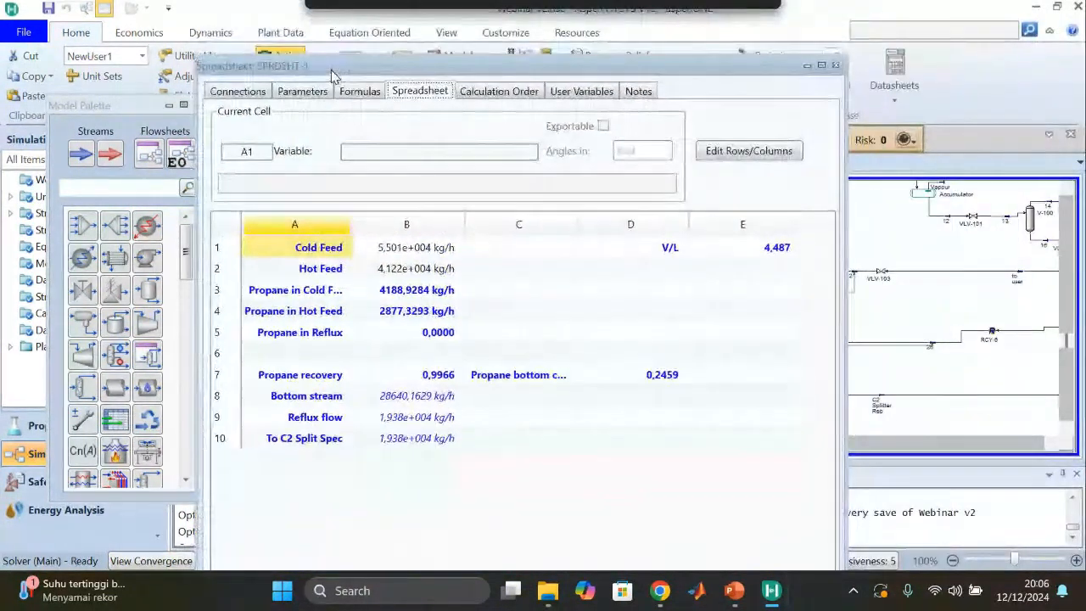
{"action": "left_click", "coordinate": [820, 65]}
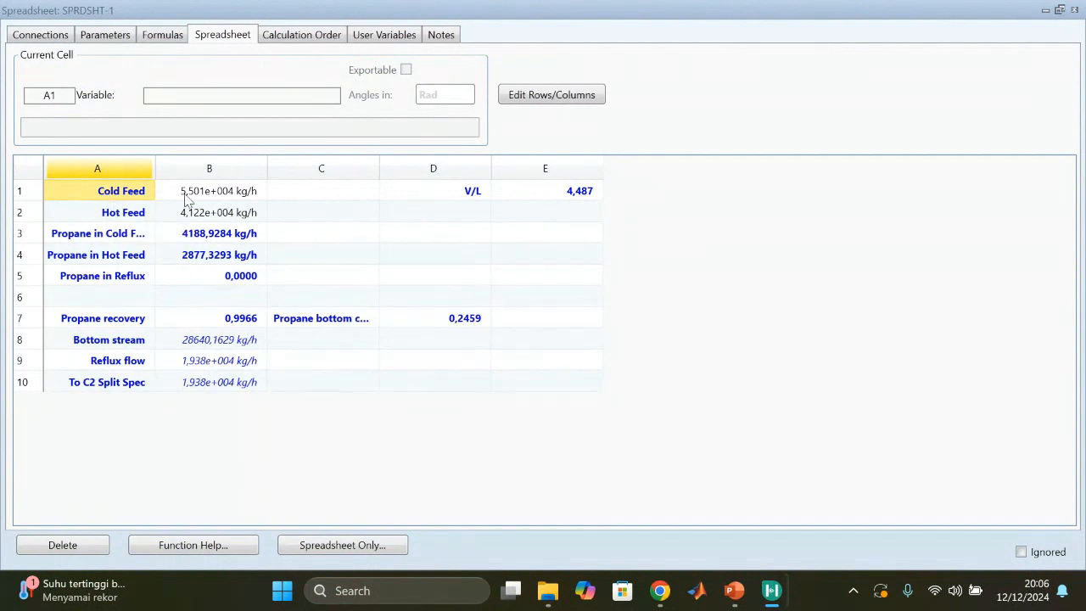
{"action": "left_click_drag", "start_coordinate": [155, 171], "coordinate": [234, 185]}
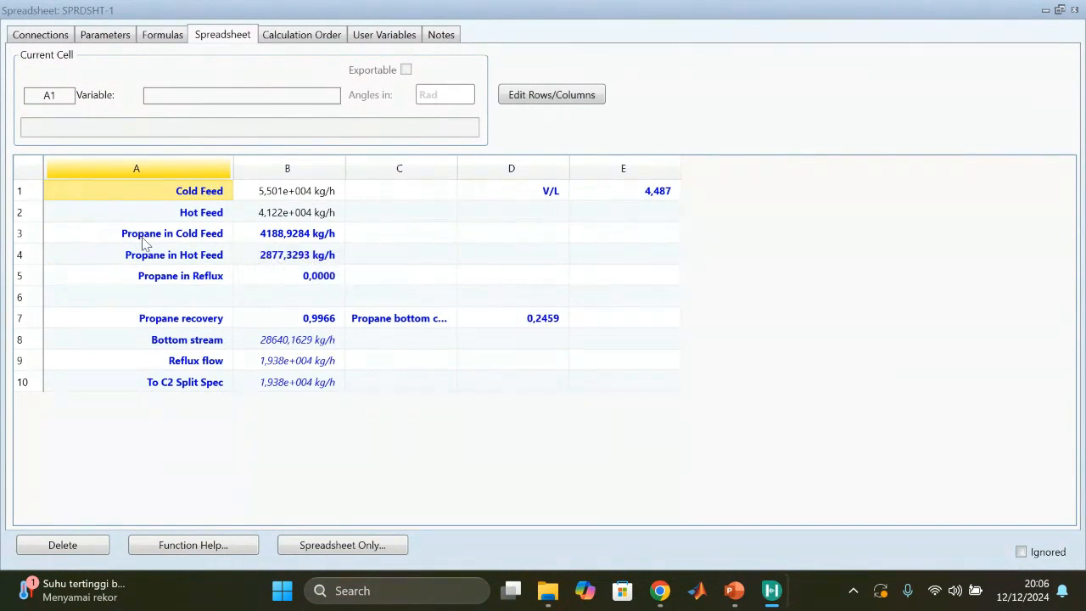
- Examine the mass flow imports for Cold Feed and Hot Feed in B1 and B2 and locate both streams on the flowsheet
{"action": "left_click", "coordinate": [73, 241]}
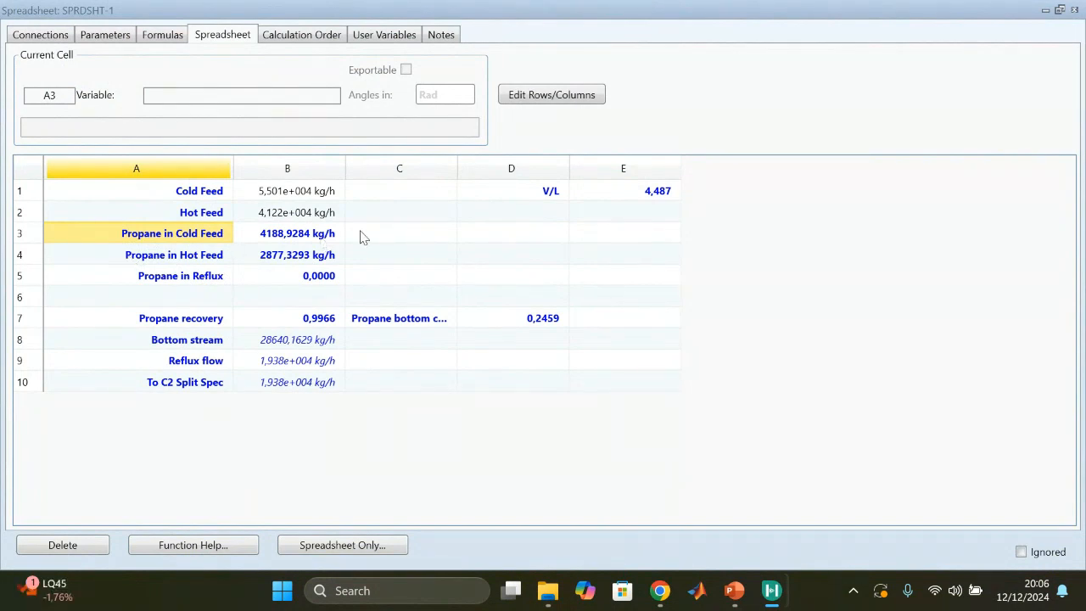
{"action": "left_click", "coordinate": [174, 201]}
{"action": "left_click", "coordinate": [286, 200]}
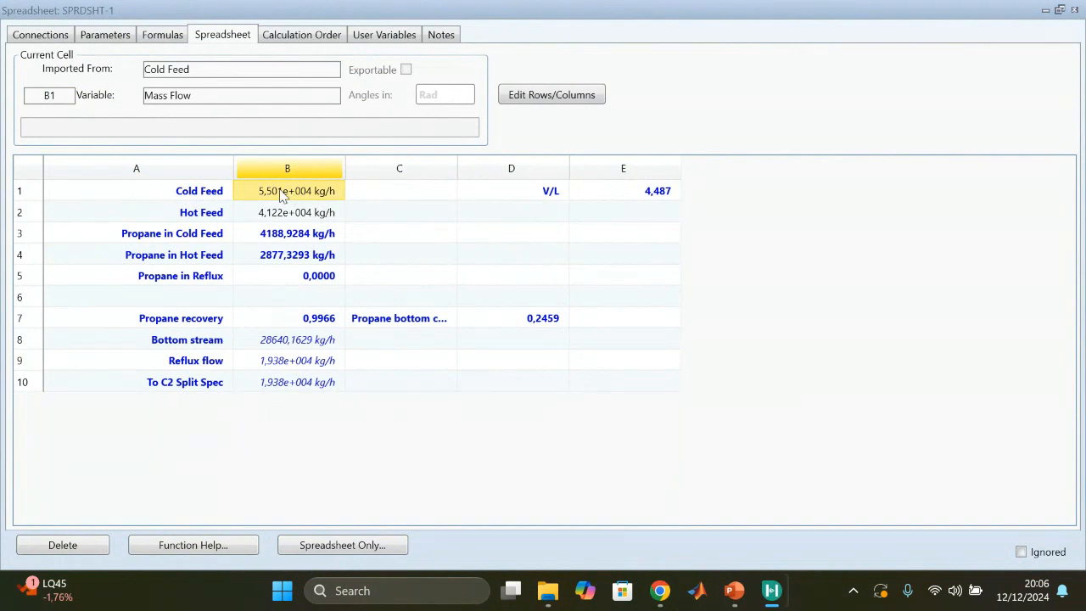
{"action": "left_click_drag", "start_coordinate": [344, 7], "coordinate": [688, 70]}
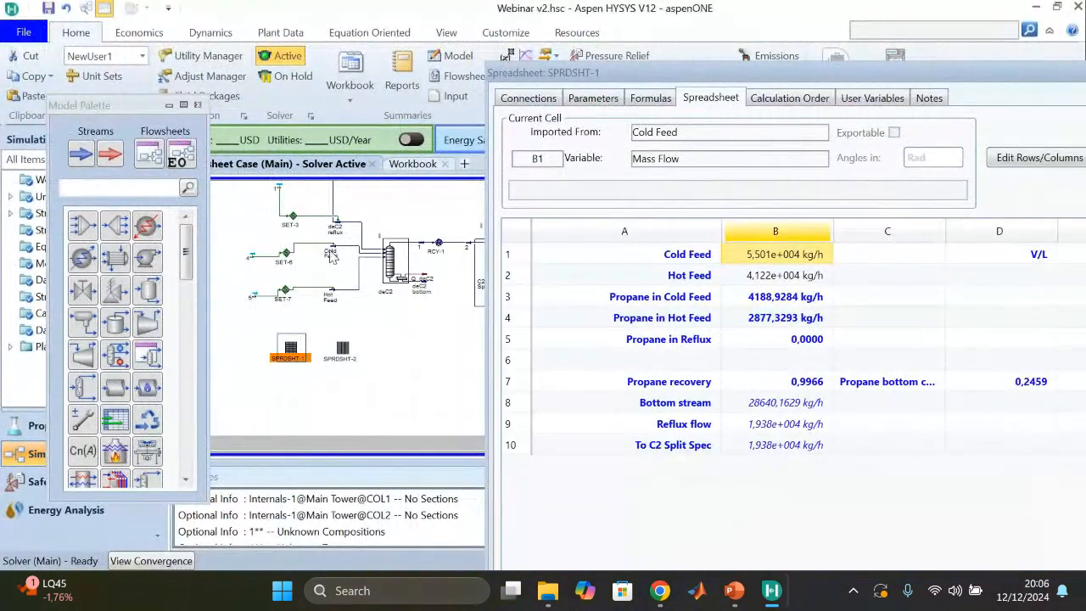
{"action": "left_click", "coordinate": [332, 254]}
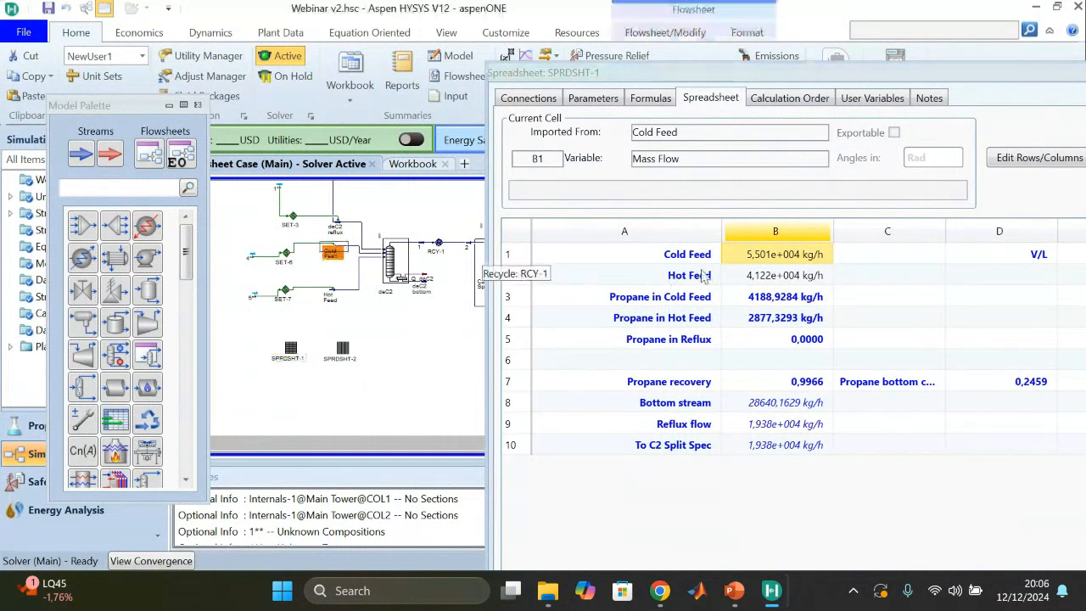
{"action": "left_click", "coordinate": [745, 277]}
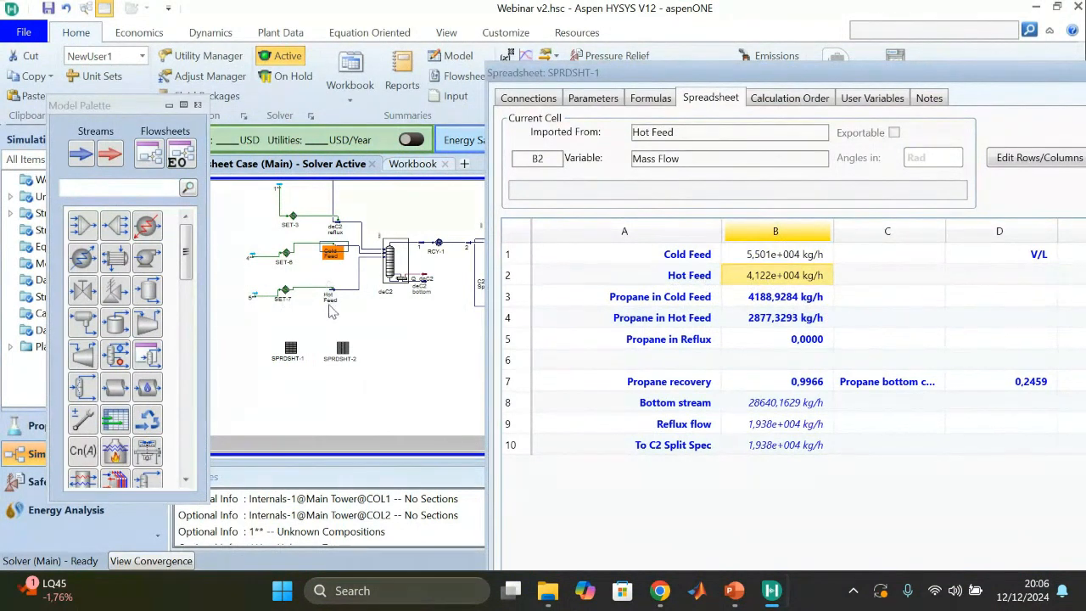
{"action": "left_click", "coordinate": [331, 311]}
{"action": "left_click", "coordinate": [331, 303]}
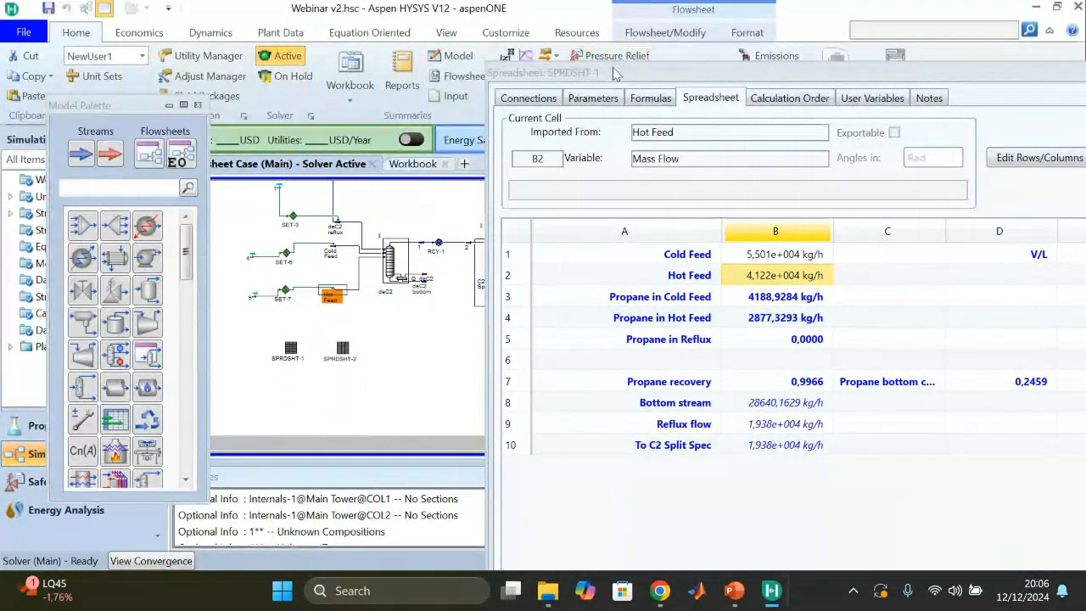
{"action": "left_click_drag", "start_coordinate": [584, 74], "coordinate": [616, 52]}
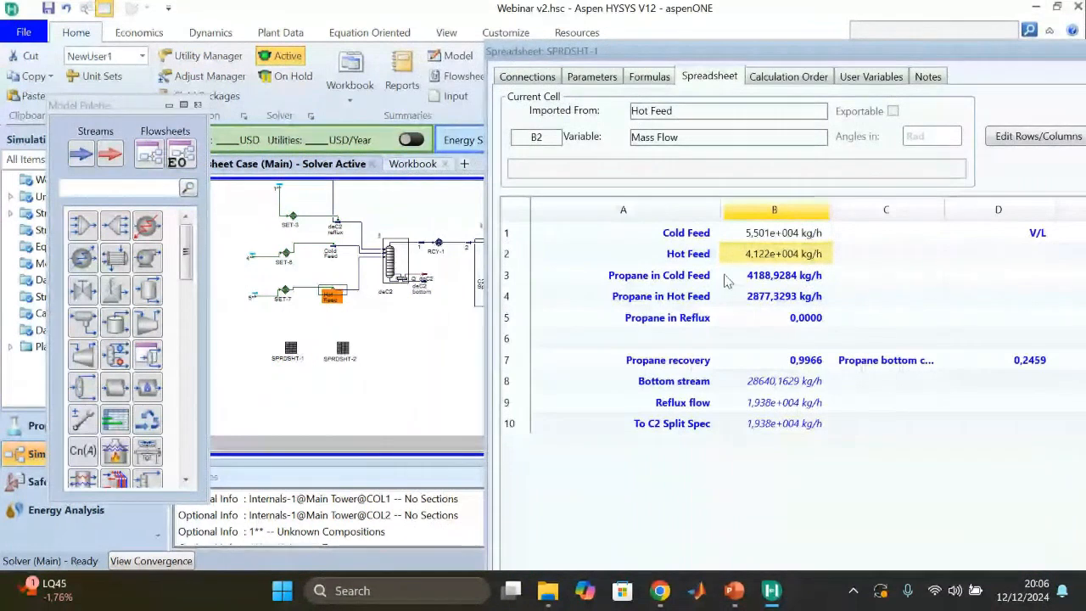
- Examine the propane mass flow rows for Cold Feed, Hot Feed and Reflux and locate the Cold Feed and deC2 reflux streams on the flowsheet
{"action": "mouse_move", "coordinate": [727, 281]}
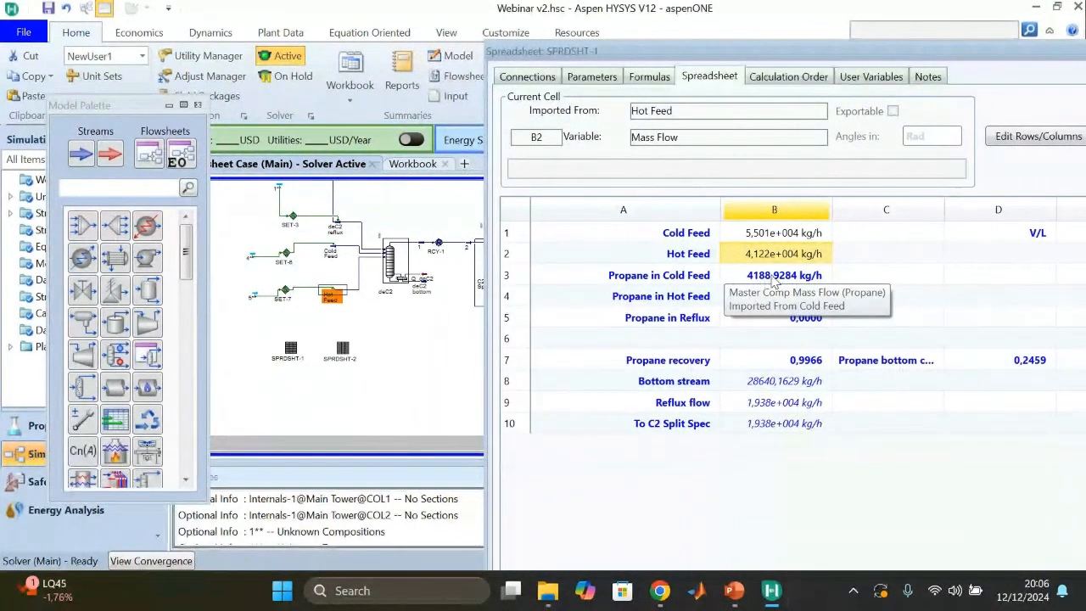
{"action": "left_click", "coordinate": [737, 280]}
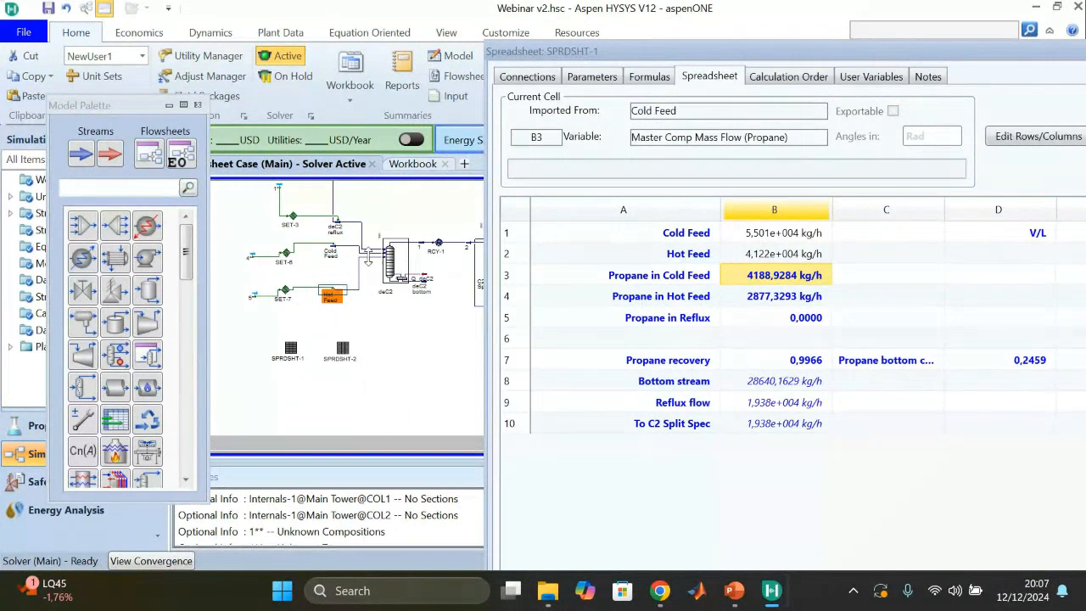
{"action": "left_click", "coordinate": [335, 255]}
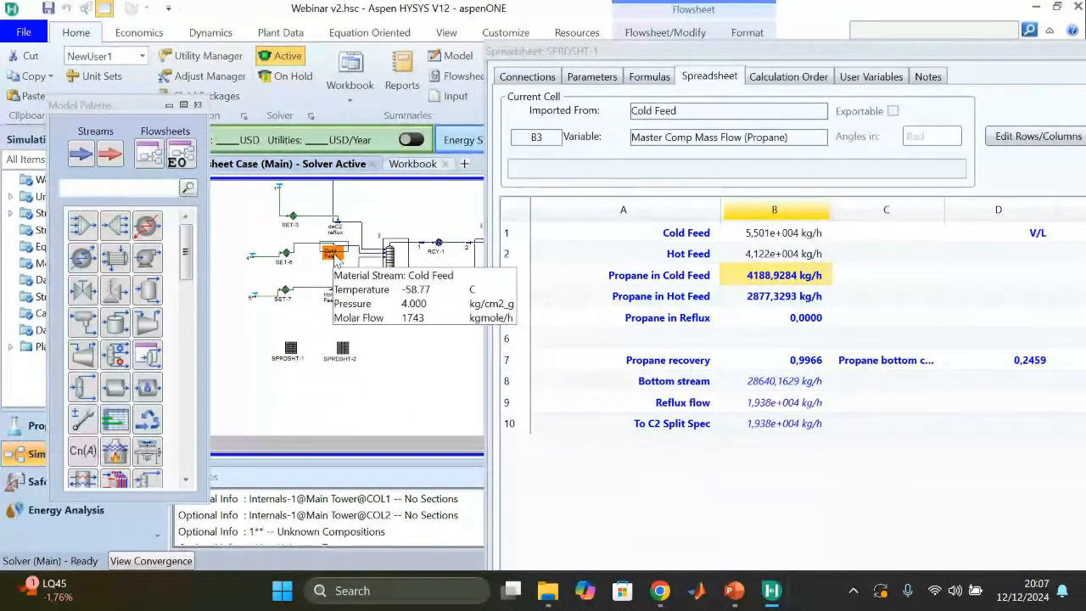
{"action": "left_click", "coordinate": [779, 296]}
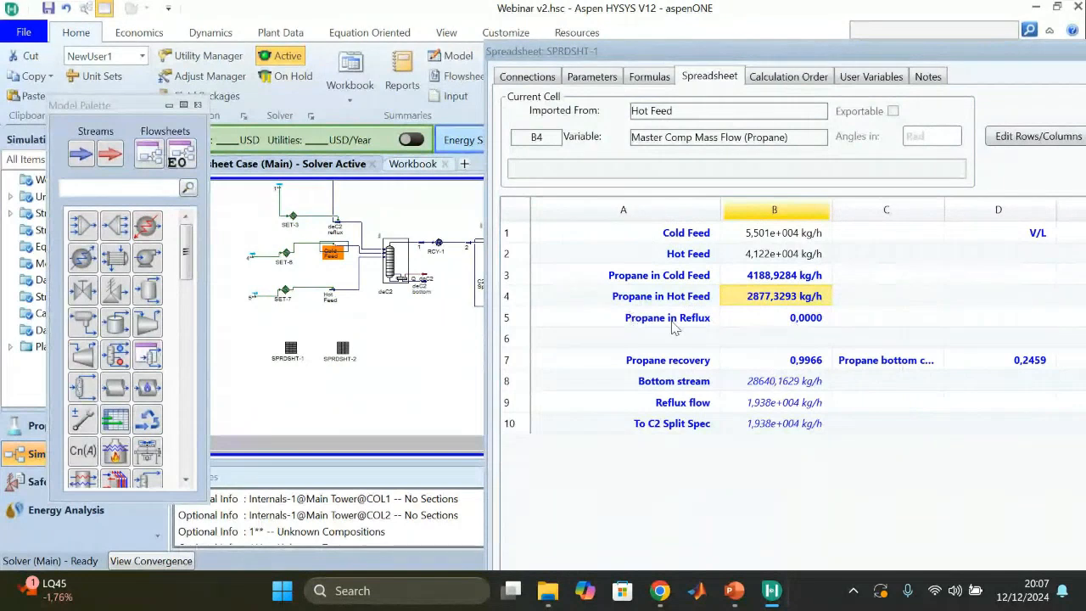
{"action": "left_click", "coordinate": [628, 326]}
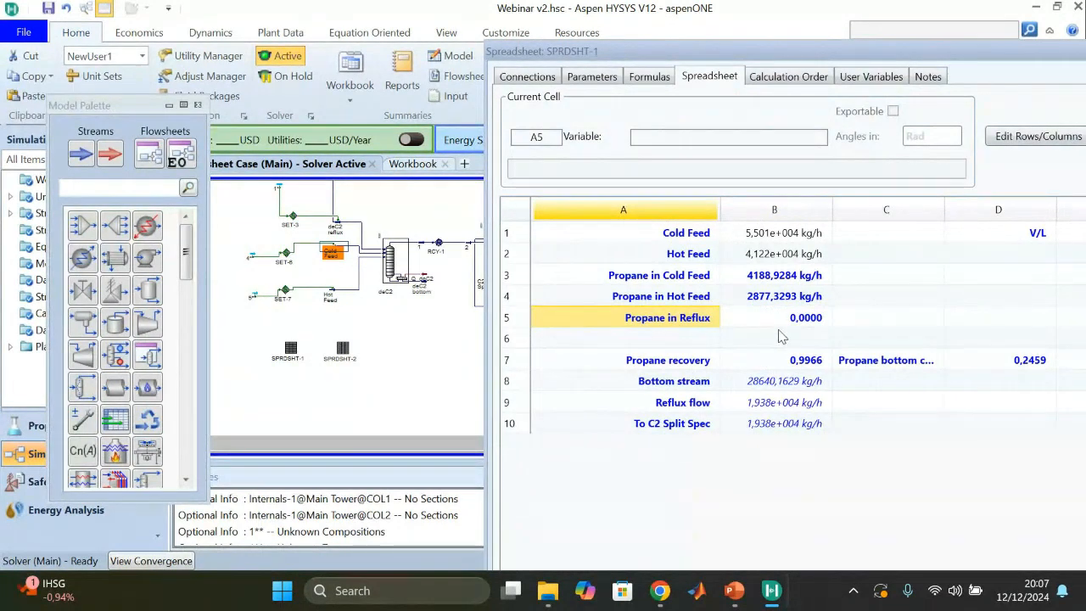
{"action": "left_click", "coordinate": [337, 231]}
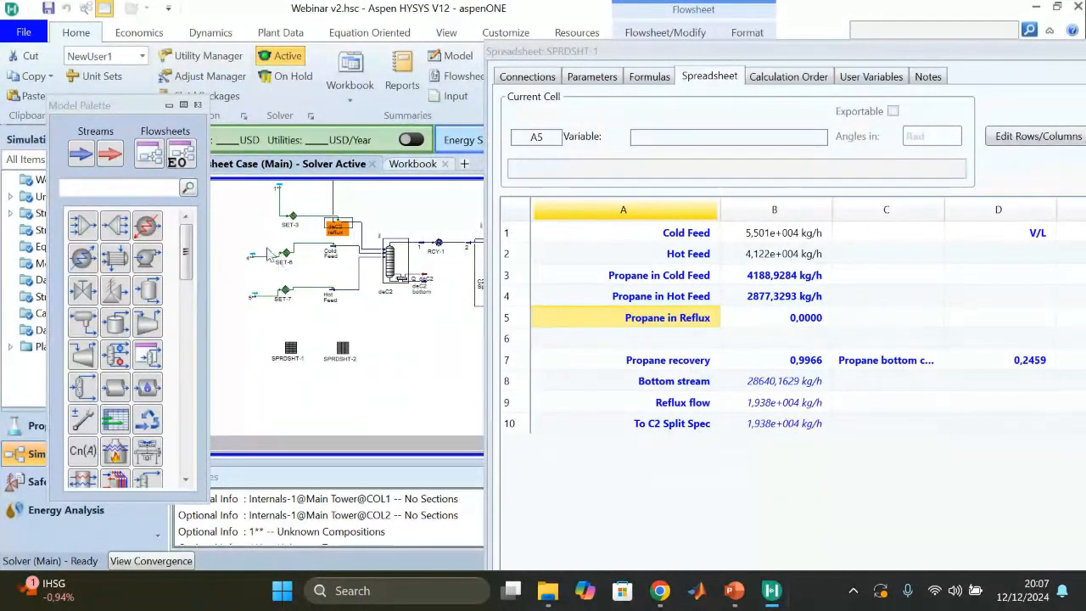
{"action": "mouse_move", "coordinate": [344, 237]}
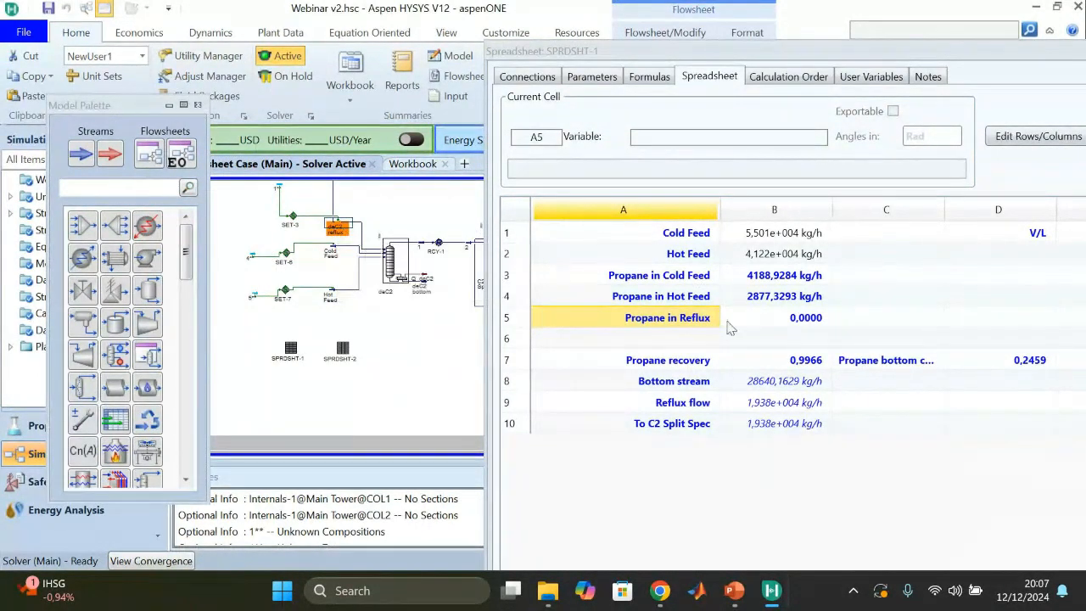
- Maximize the SPRDSHT-1 spreadsheet again and inspect the Propane recovery and V/L specification cells
{"action": "left_click_drag", "start_coordinate": [688, 54], "coordinate": [409, 73]}
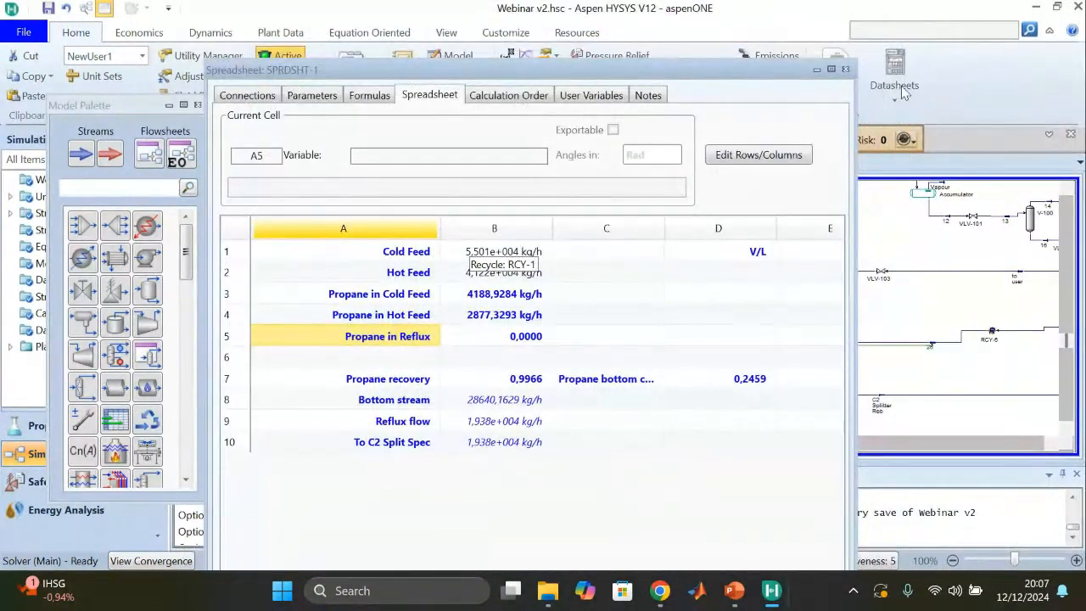
{"action": "left_click", "coordinate": [832, 69]}
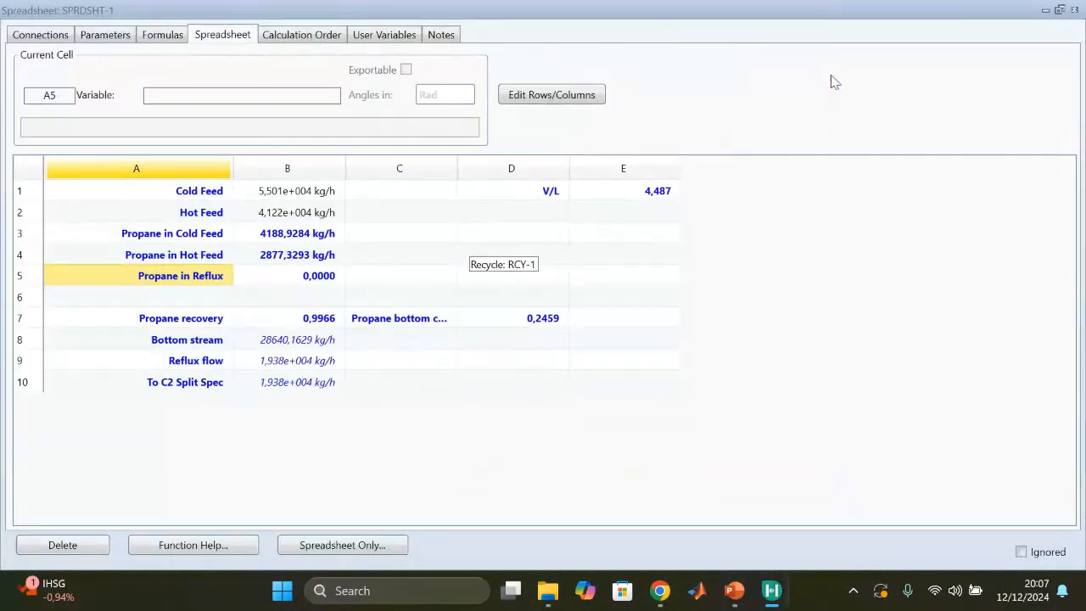
{"action": "left_click", "coordinate": [174, 320]}
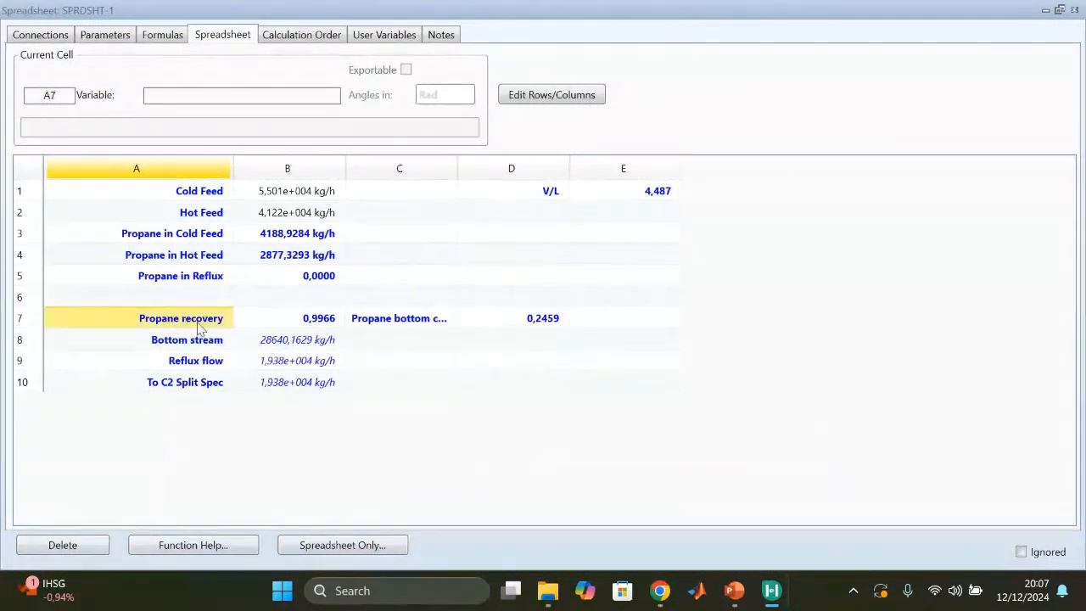
{"action": "left_click", "coordinate": [283, 321]}
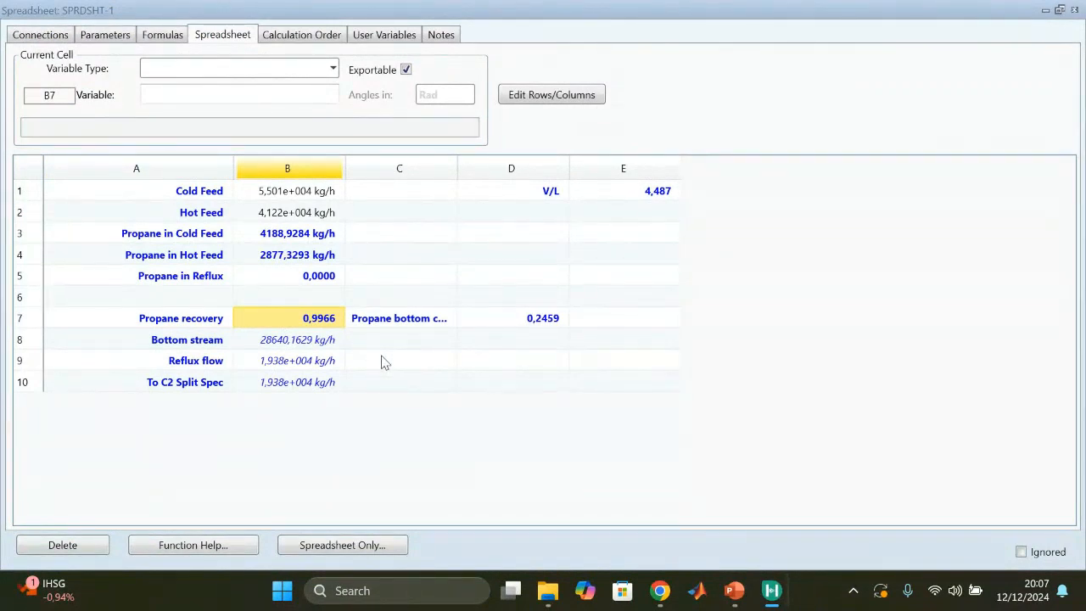
{"action": "left_click", "coordinate": [525, 192]}
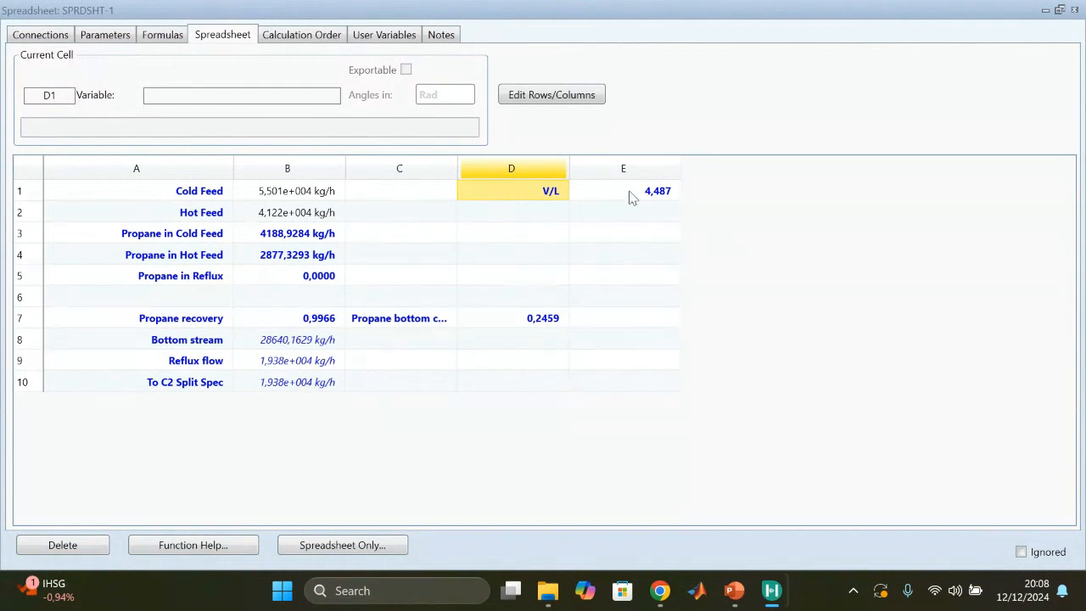
{"action": "left_click", "coordinate": [607, 199]}
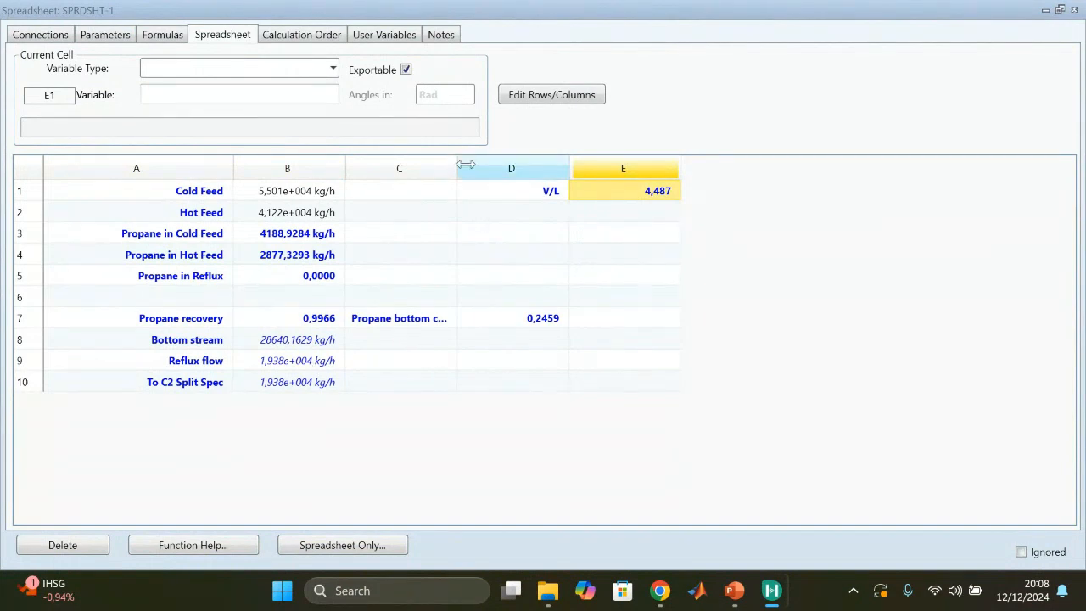
- Widen column C to fit its label and inspect the Propane bottom conc. specification in D7
{"action": "left_click_drag", "start_coordinate": [537, 201], "coordinate": [537, 201]}
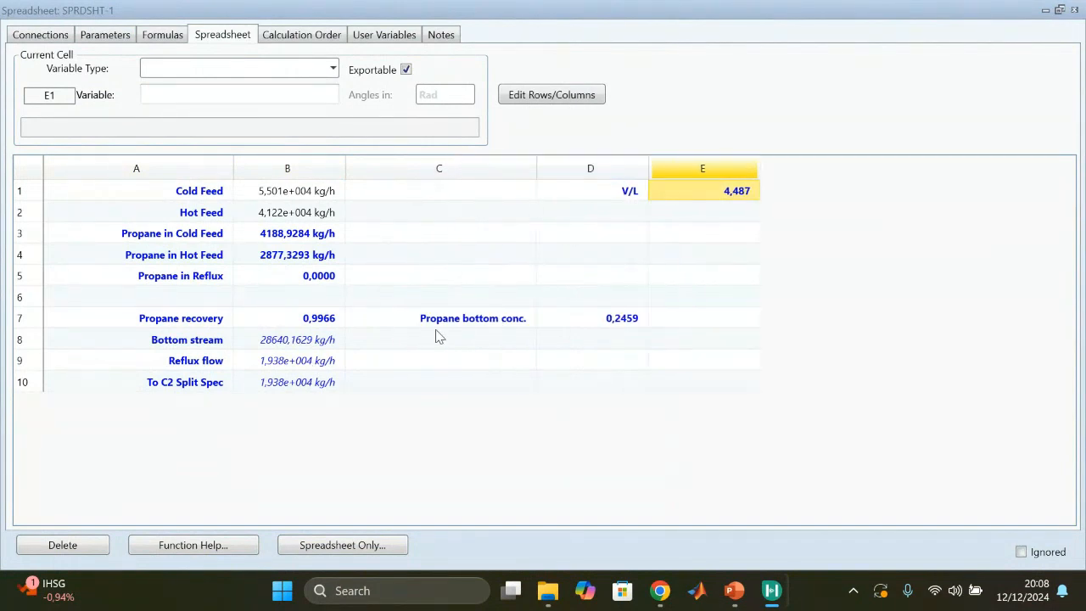
{"action": "left_click", "coordinate": [395, 319]}
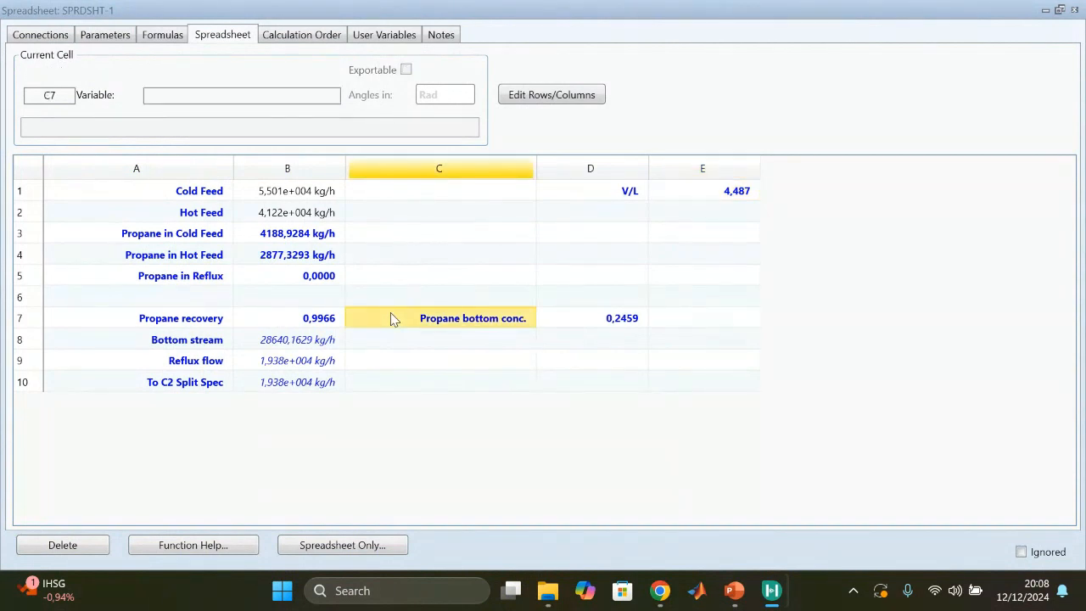
{"action": "left_click", "coordinate": [551, 323]}
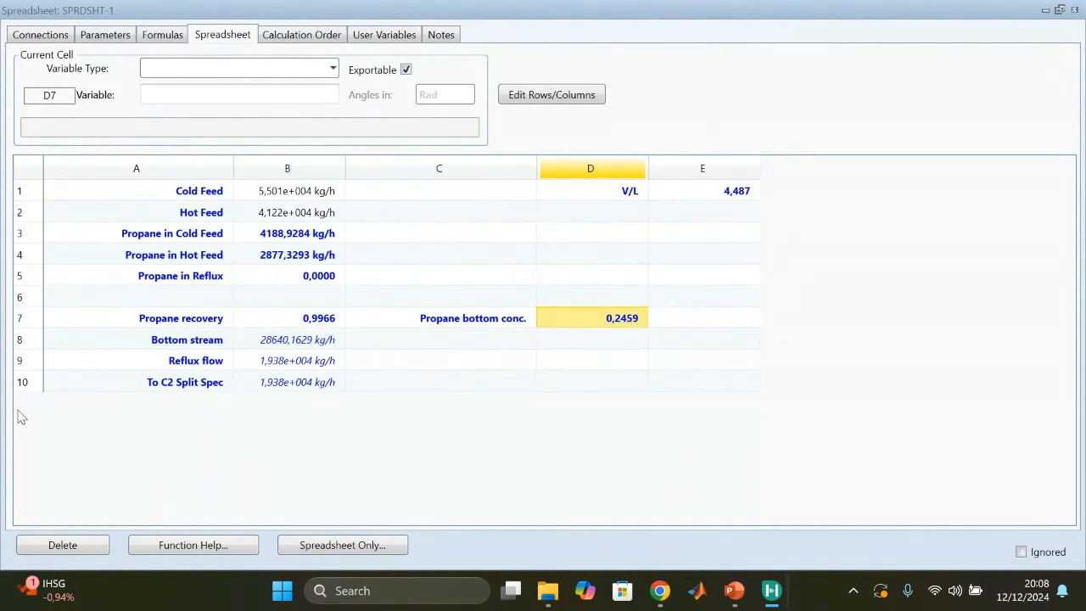
- Examine the formula that calculates the Bottom stream flow in cell B8
{"action": "left_click", "coordinate": [171, 349]}
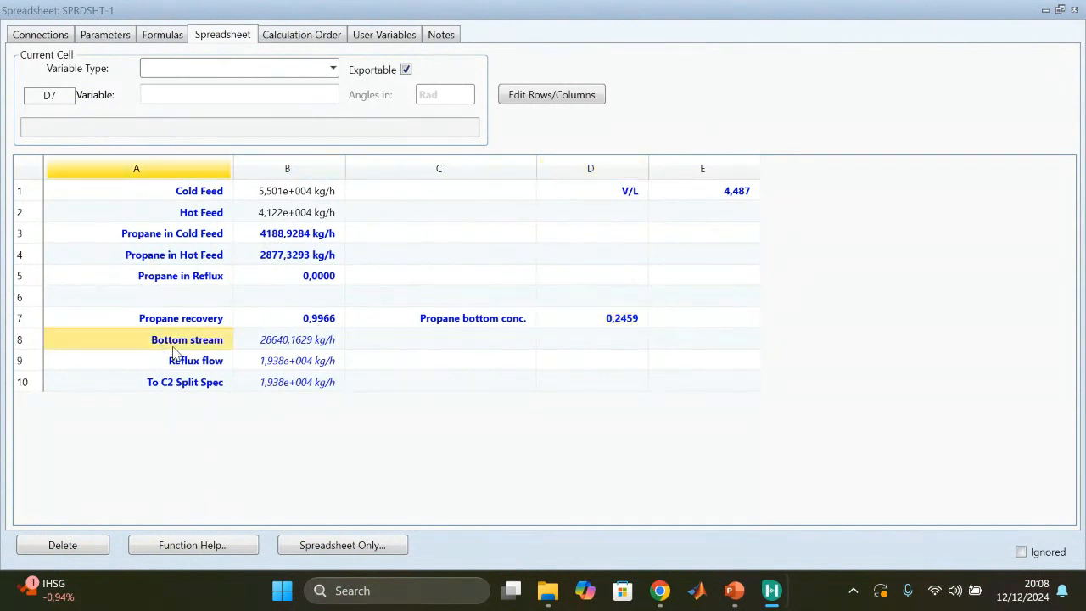
{"action": "left_click", "coordinate": [287, 341]}
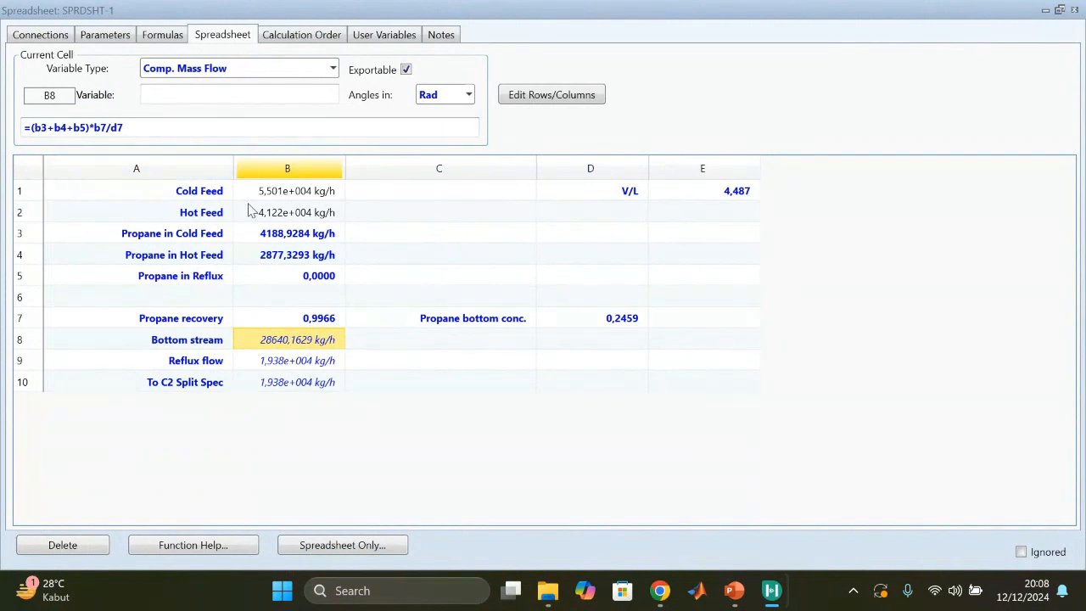
- Examine the propane flow, Propane recovery and Propane bottom conc. cells that feed the Bottom stream formula in B8
{"action": "left_click", "coordinate": [267, 238]}
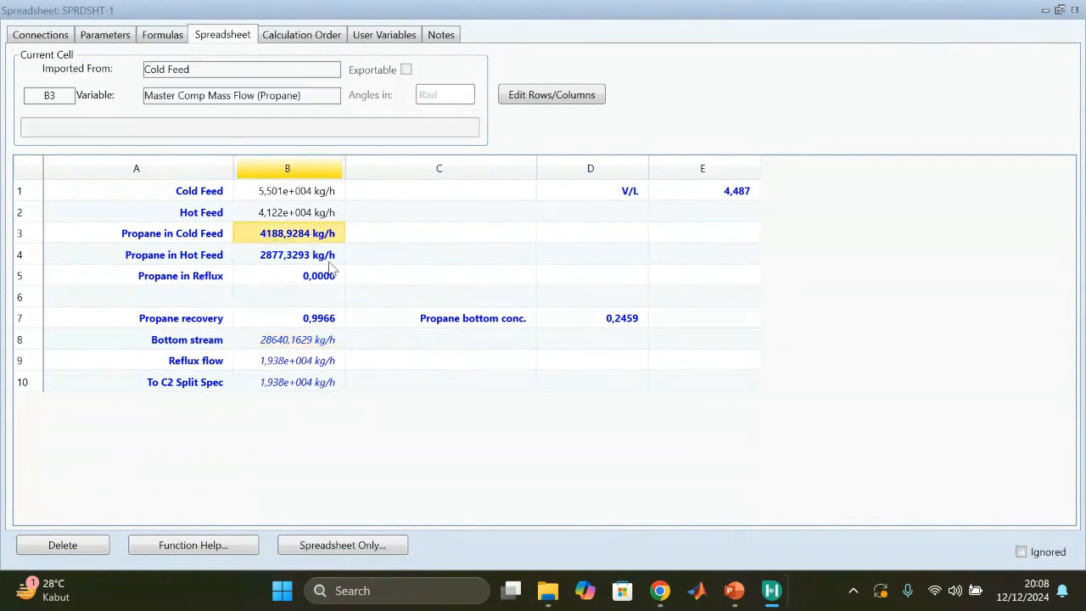
{"action": "left_click", "coordinate": [285, 327]}
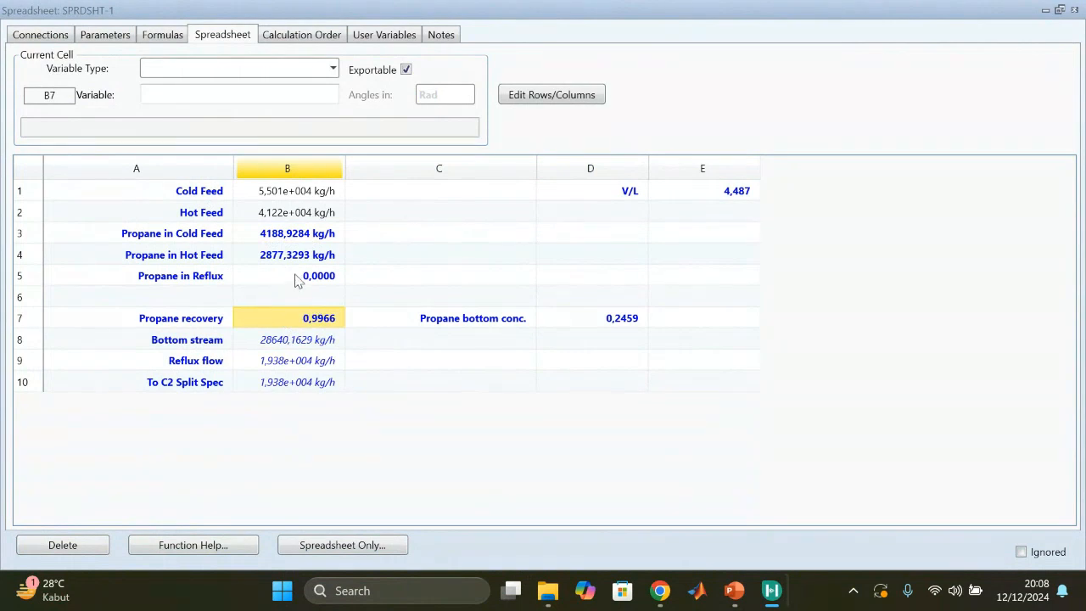
{"action": "left_click", "coordinate": [278, 338]}
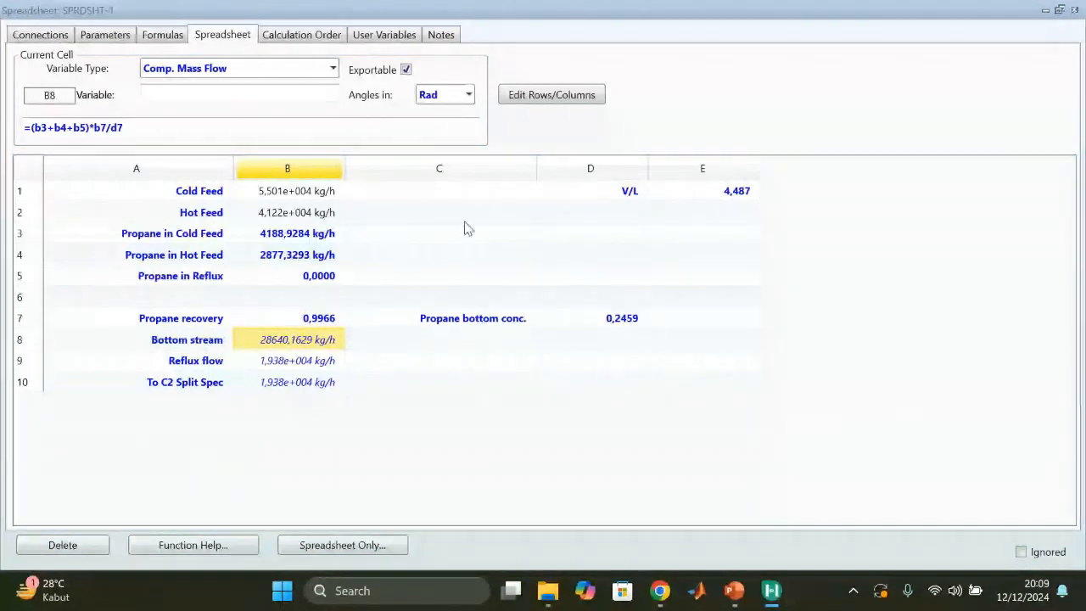
{"action": "left_click", "coordinate": [613, 324]}
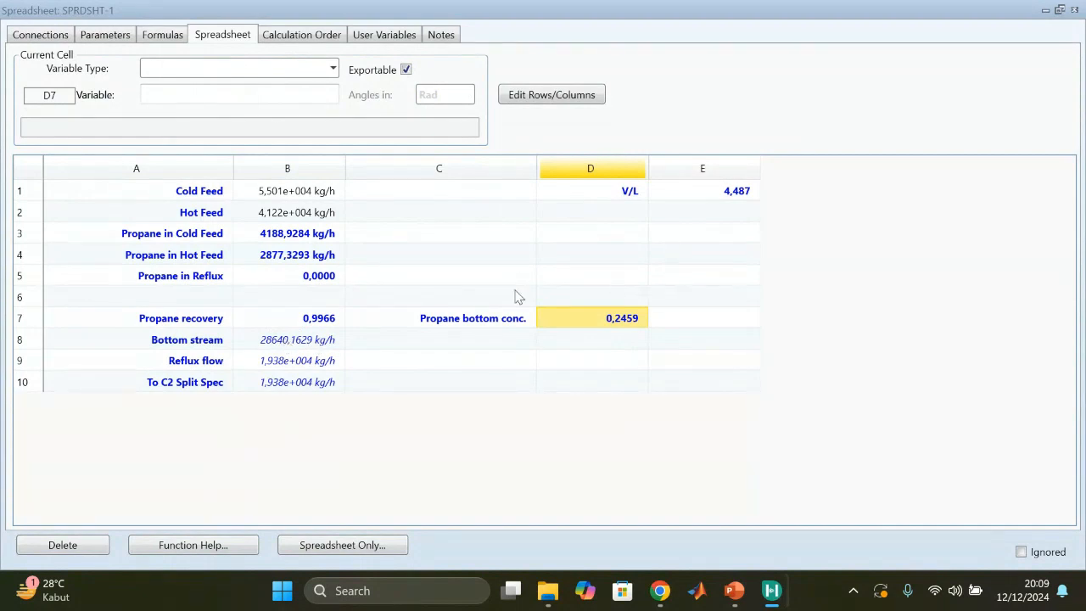
{"action": "left_click", "coordinate": [280, 346]}
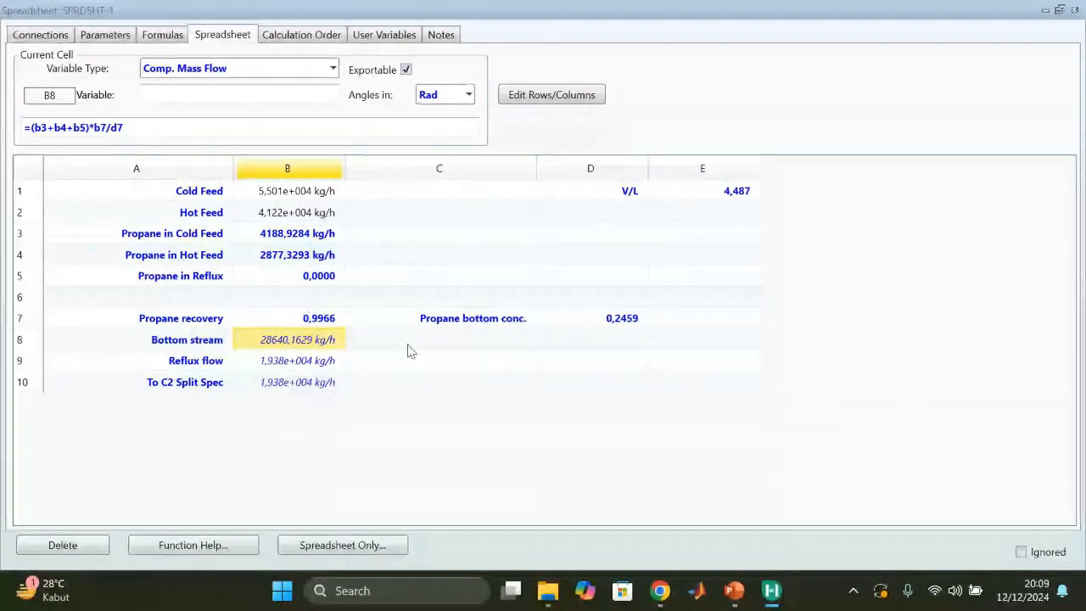
- Inspect the Reflux flow formula in B9, and switch to PowerPoint to present the Simple mass balance slide full screen, ending the show after reviewing its equations
{"action": "left_click", "coordinate": [280, 363]}
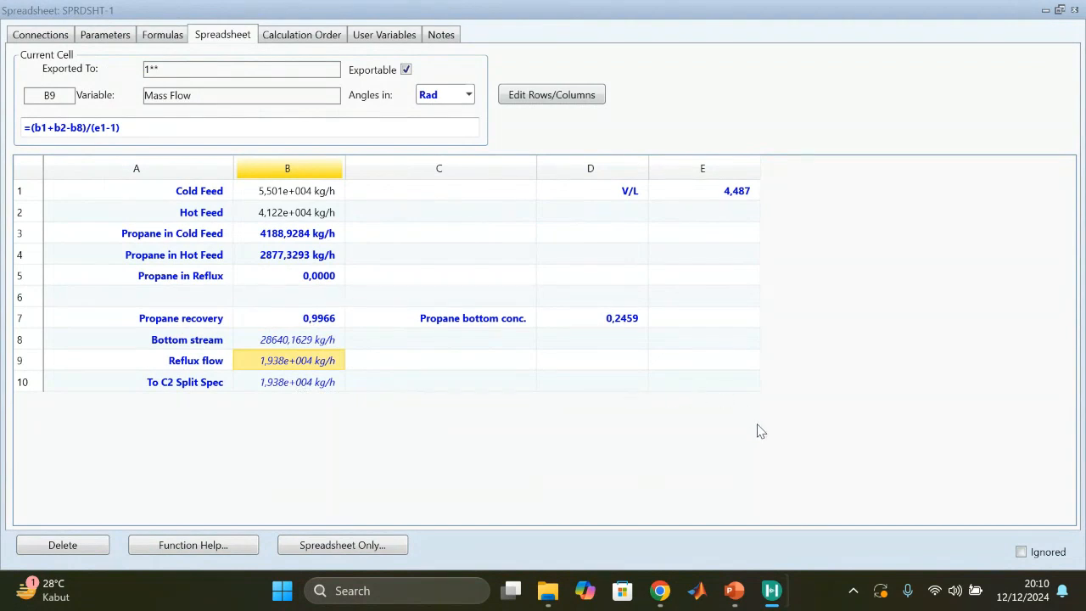
{"action": "mouse_move", "coordinate": [735, 590]}
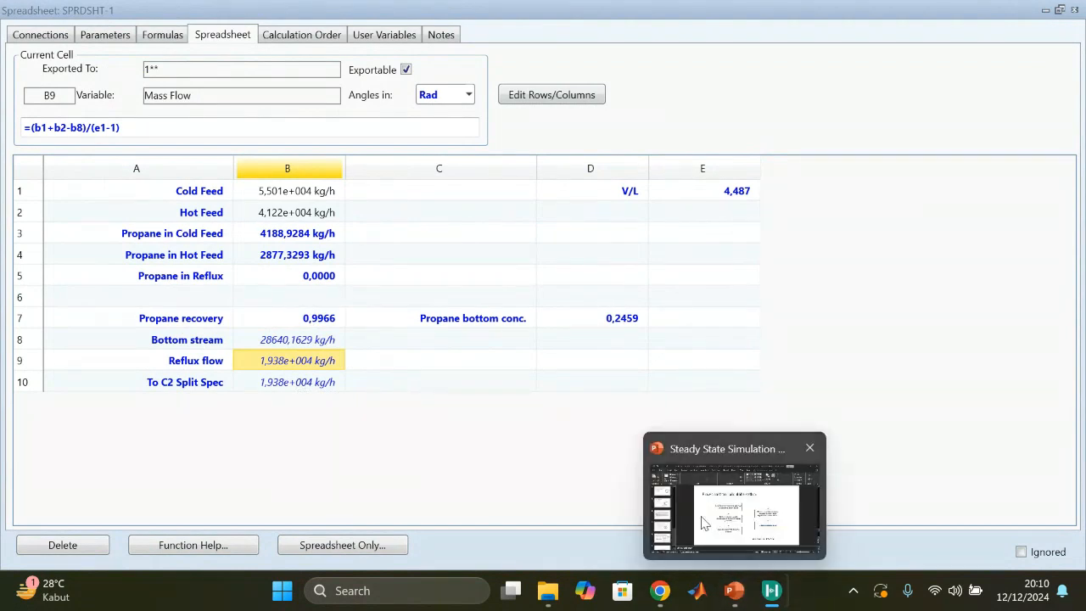
{"action": "left_click", "coordinate": [703, 513]}
{"action": "left_click", "coordinate": [81, 247]}
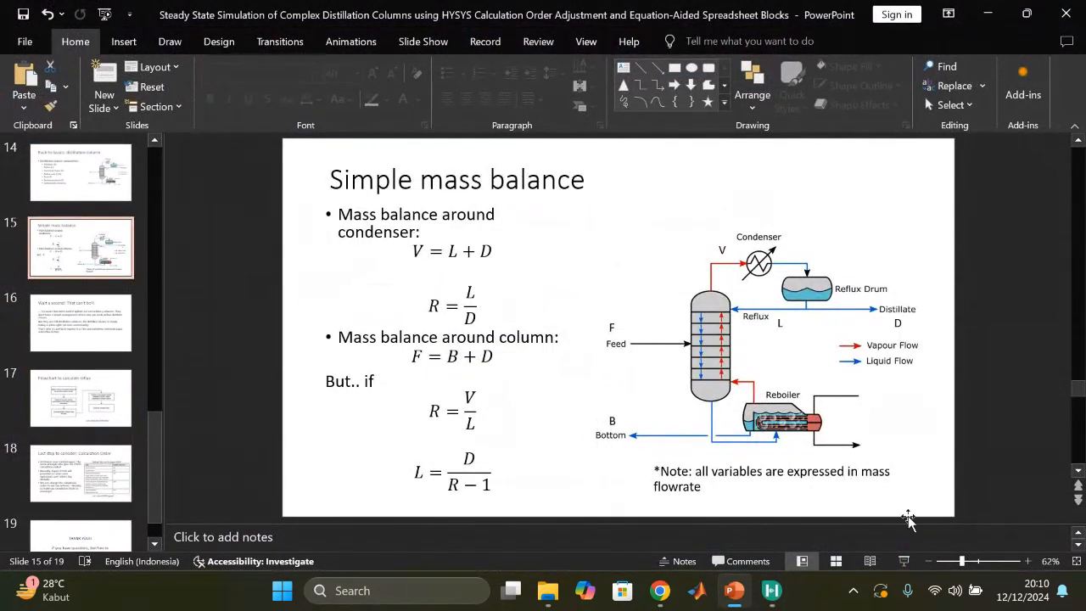
{"action": "left_click", "coordinate": [904, 561]}
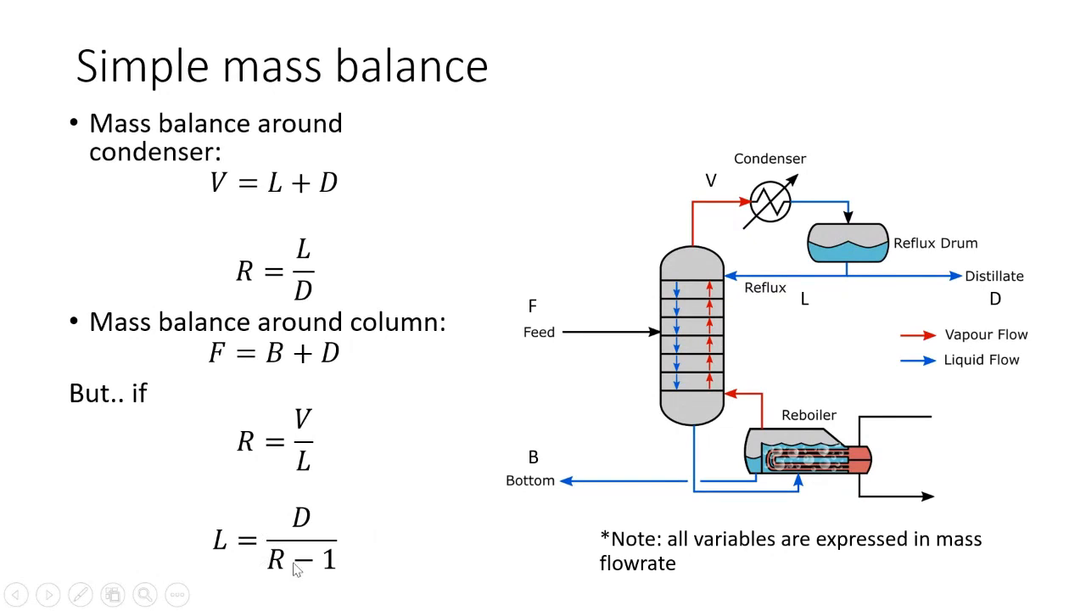
{"action": "key", "text": "Escape"}
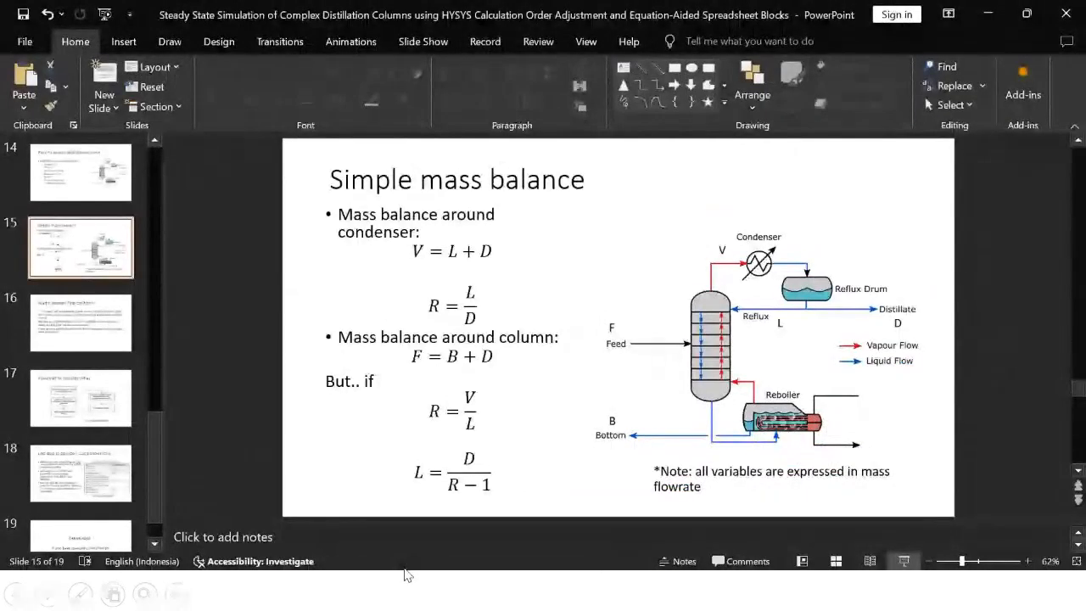
- Switch back to the HYSYS spreadsheet SPRDSHT-1 and compare the formulas for To C2 Split Spec, Bottom stream and Reflux flow
{"action": "mouse_move", "coordinate": [771, 590]}
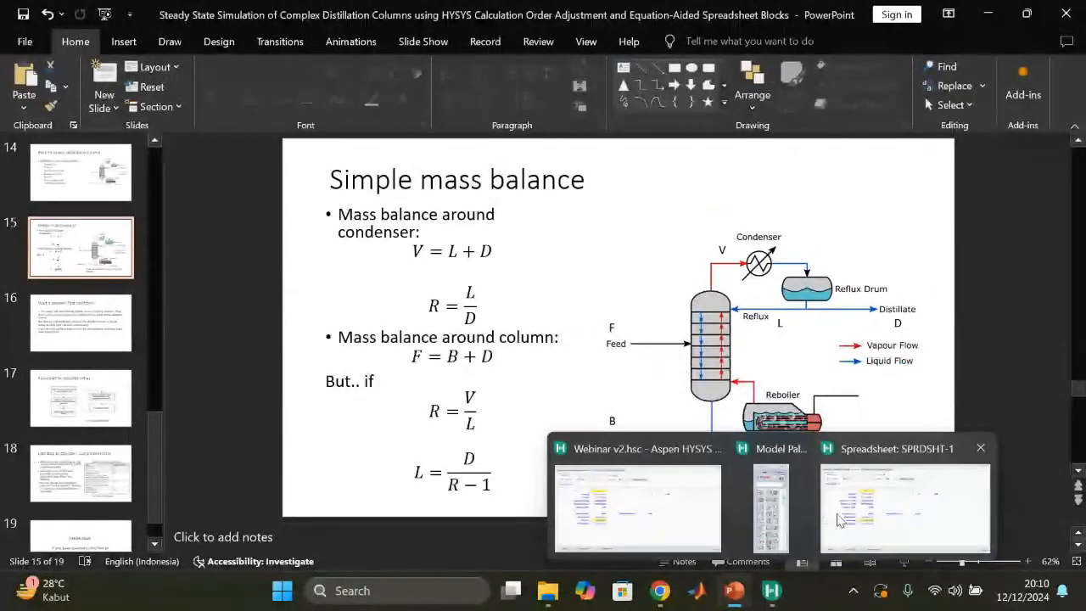
{"action": "left_click", "coordinate": [849, 519]}
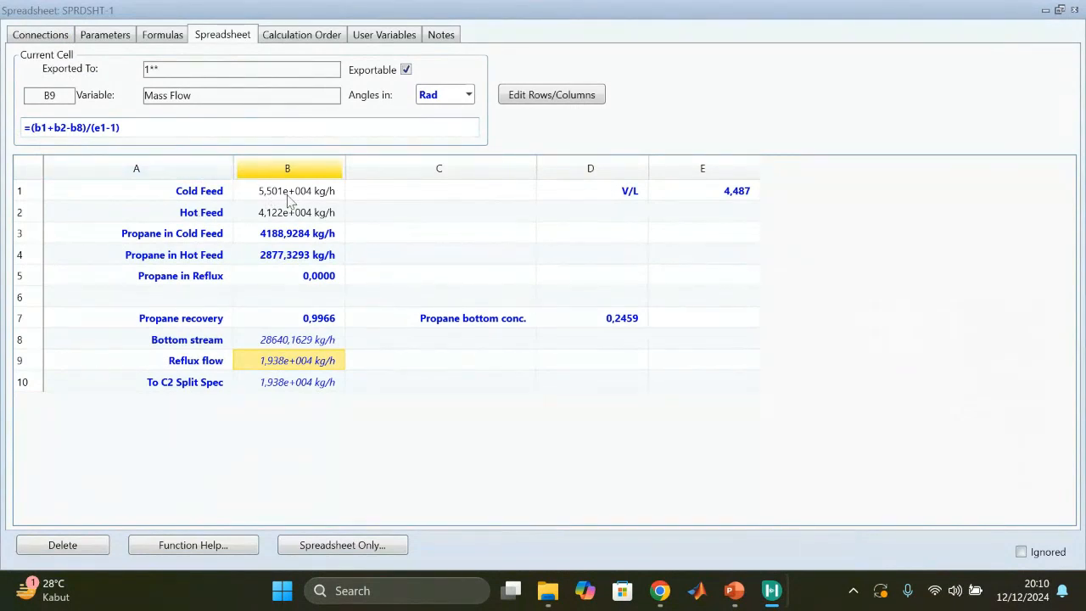
{"action": "mouse_move", "coordinate": [288, 198]}
{"action": "left_click", "coordinate": [252, 388]}
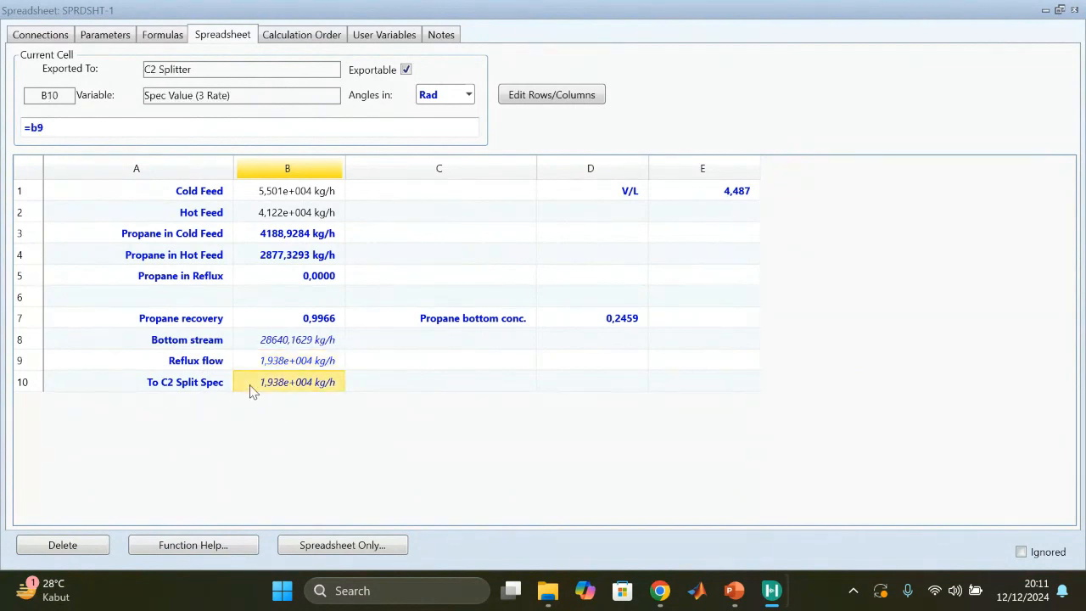
{"action": "left_click", "coordinate": [284, 343]}
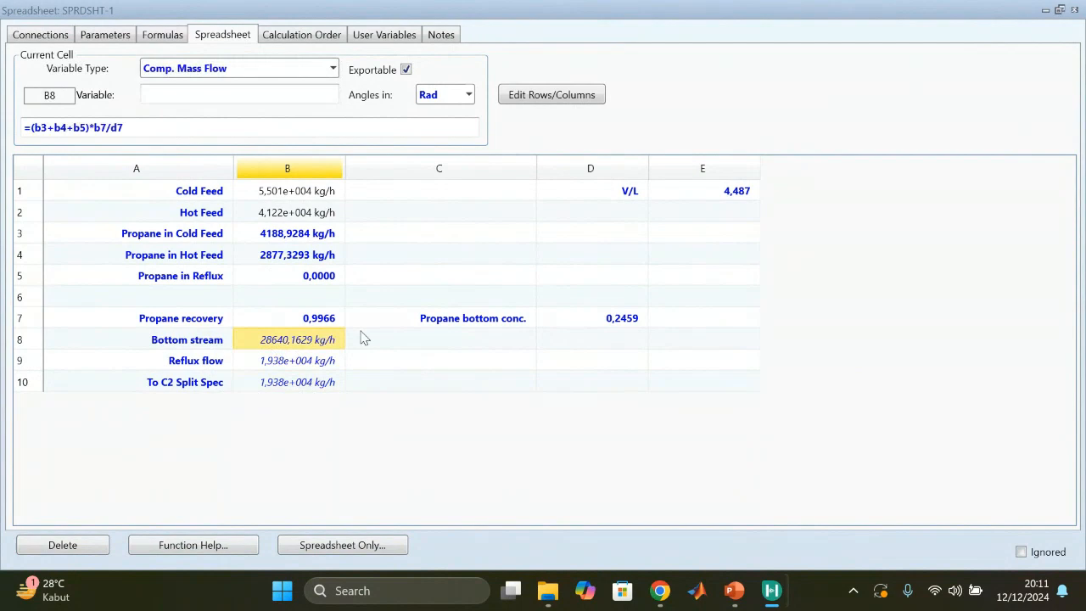
{"action": "left_click", "coordinate": [310, 365]}
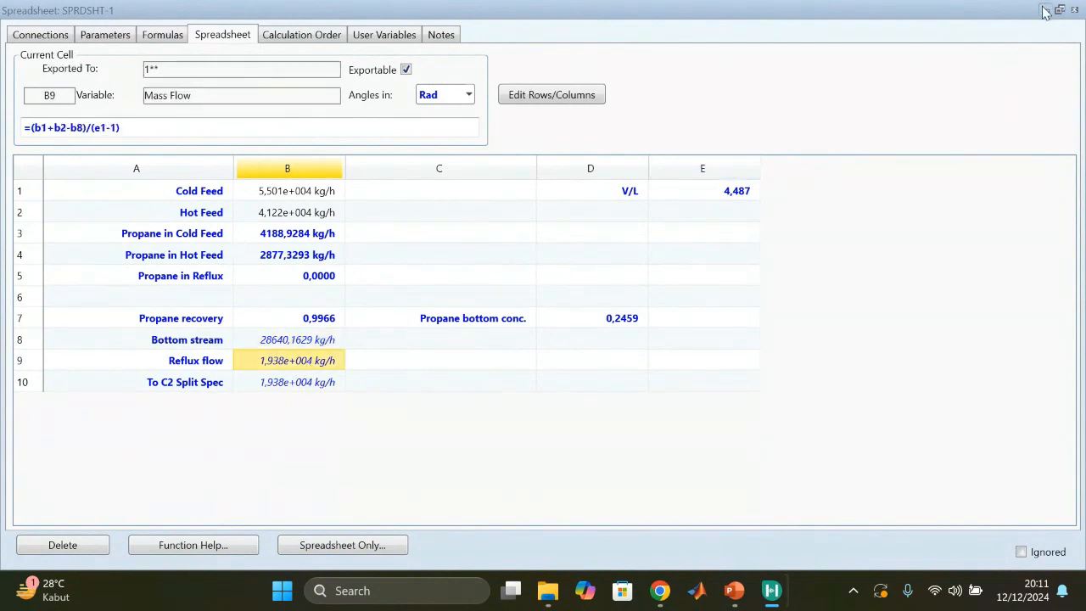
- Minimize SPRDSHT-1, then open the SPRDSHT-2 spreadsheet from the flowsheet and maximize it
{"action": "left_click", "coordinate": [1046, 11]}
{"action": "left_click", "coordinate": [371, 312]}
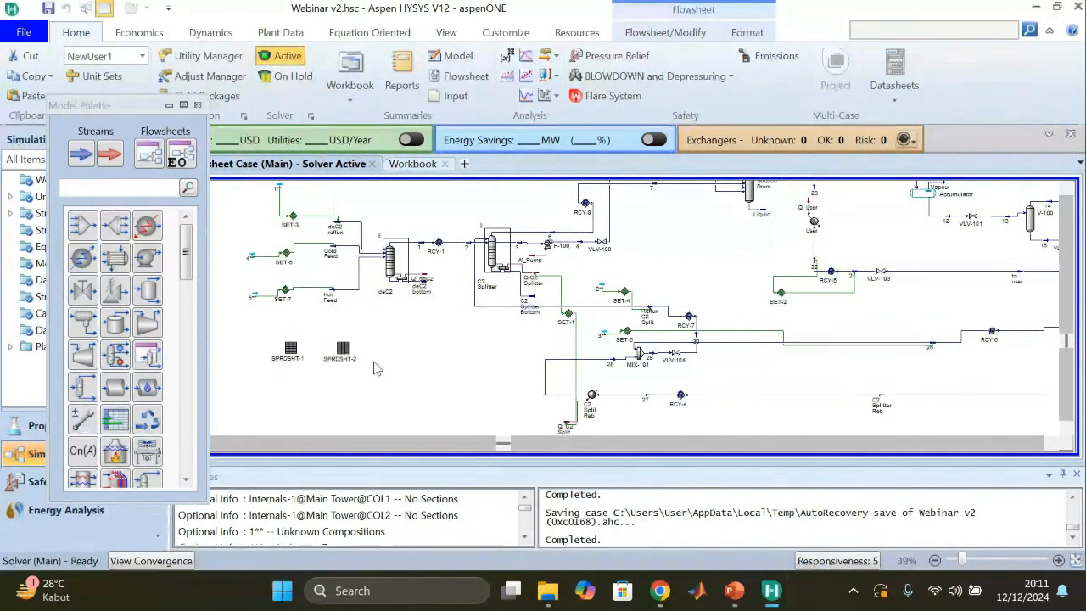
{"action": "scroll", "coordinate": [377, 367], "scroll_direction": "up", "scroll_amount": 2}
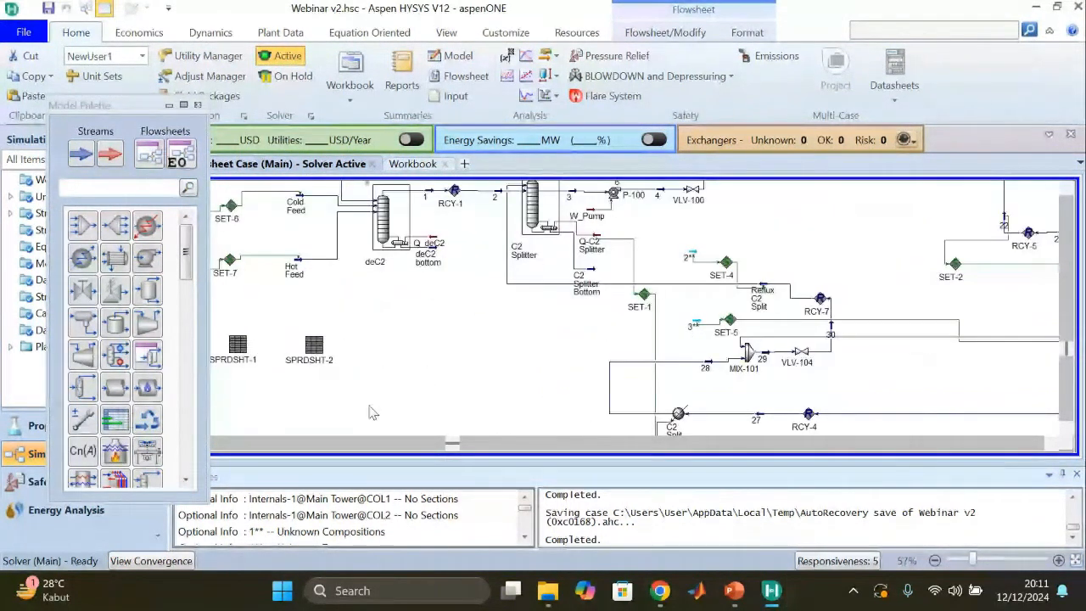
{"action": "left_click", "coordinate": [315, 350]}
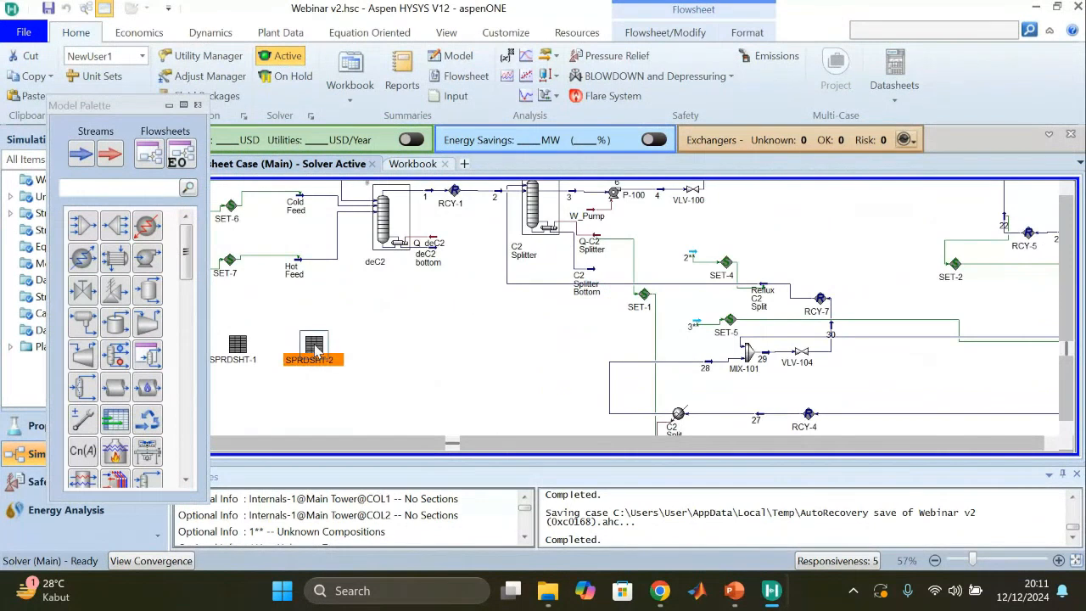
{"action": "double_click", "coordinate": [315, 350]}
{"action": "left_click_drag", "start_coordinate": [636, 44], "coordinate": [415, 44]}
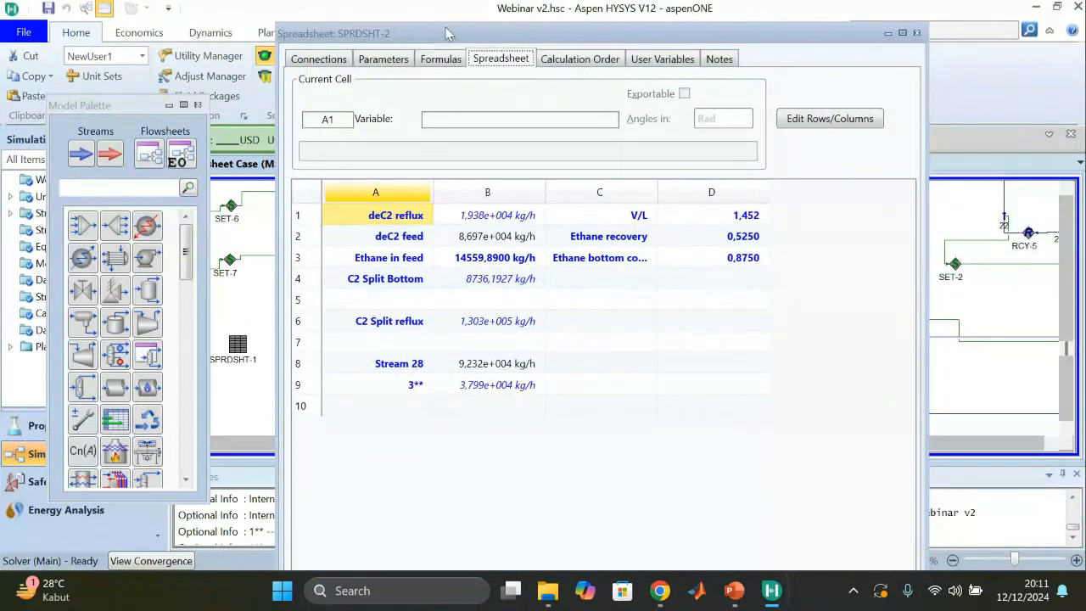
{"action": "left_click", "coordinate": [903, 33]}
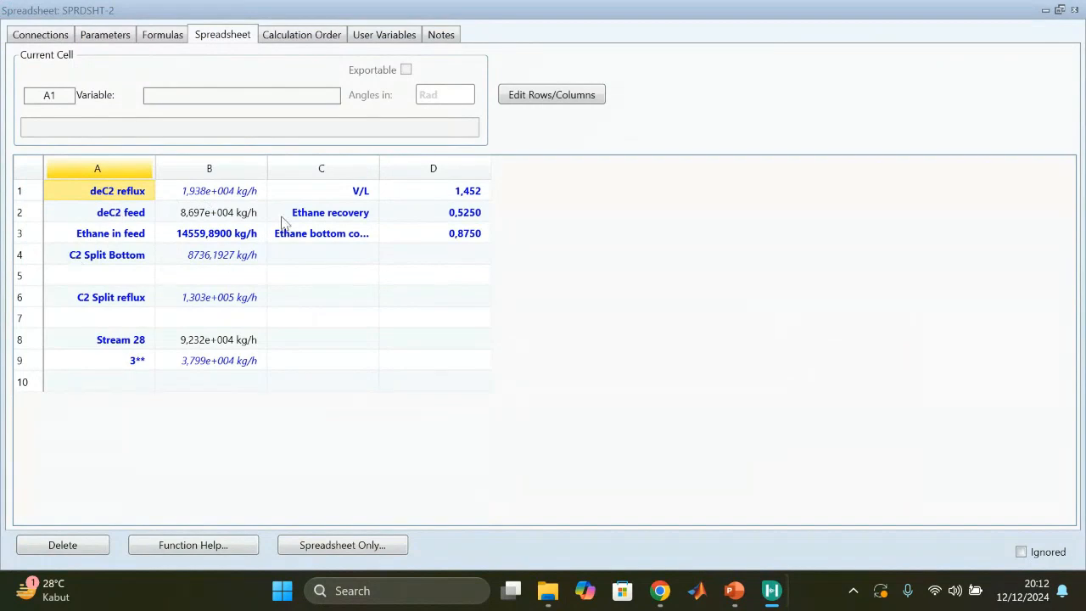
- Change the deC2 feed label in cell A2 of SPRDSHT-2 to "C2 Splitter feed"
{"action": "mouse_move", "coordinate": [222, 259]}
{"action": "left_click", "coordinate": [118, 219]}
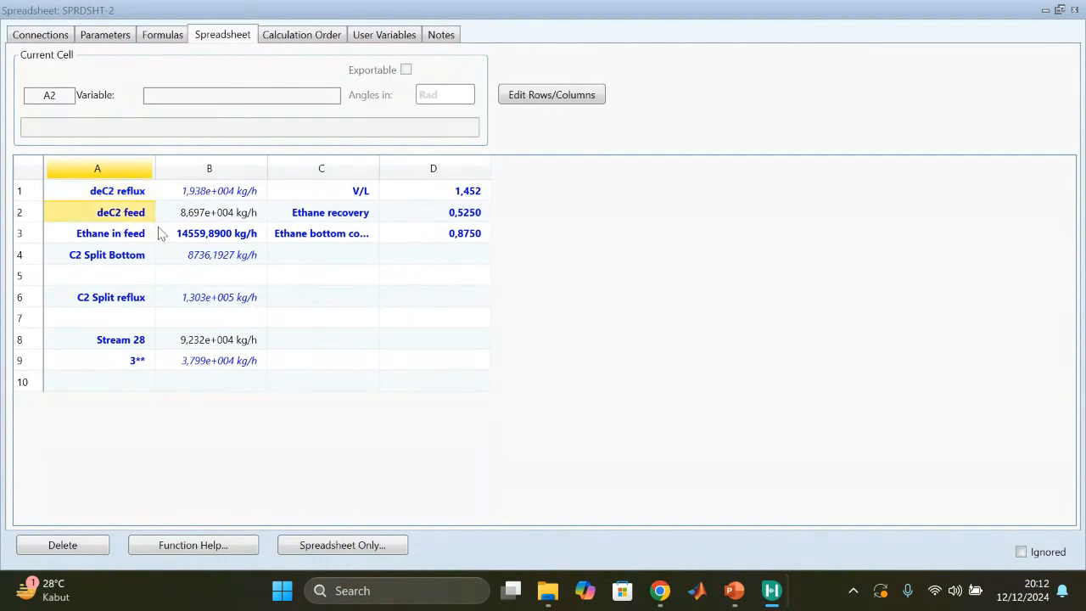
{"action": "left_click", "coordinate": [200, 219]}
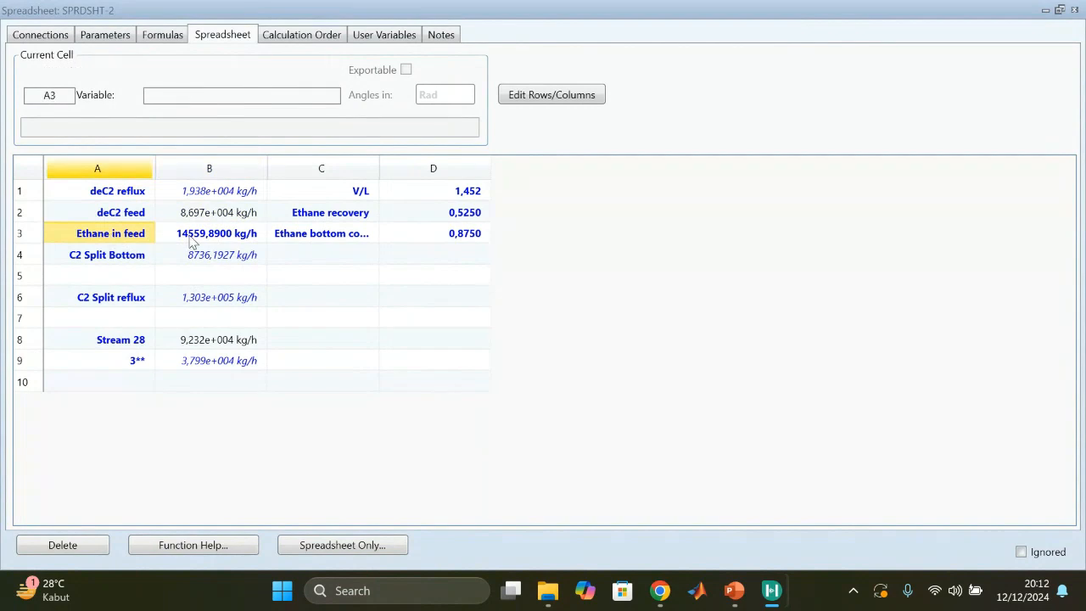
{"action": "double_click", "coordinate": [96, 214]}
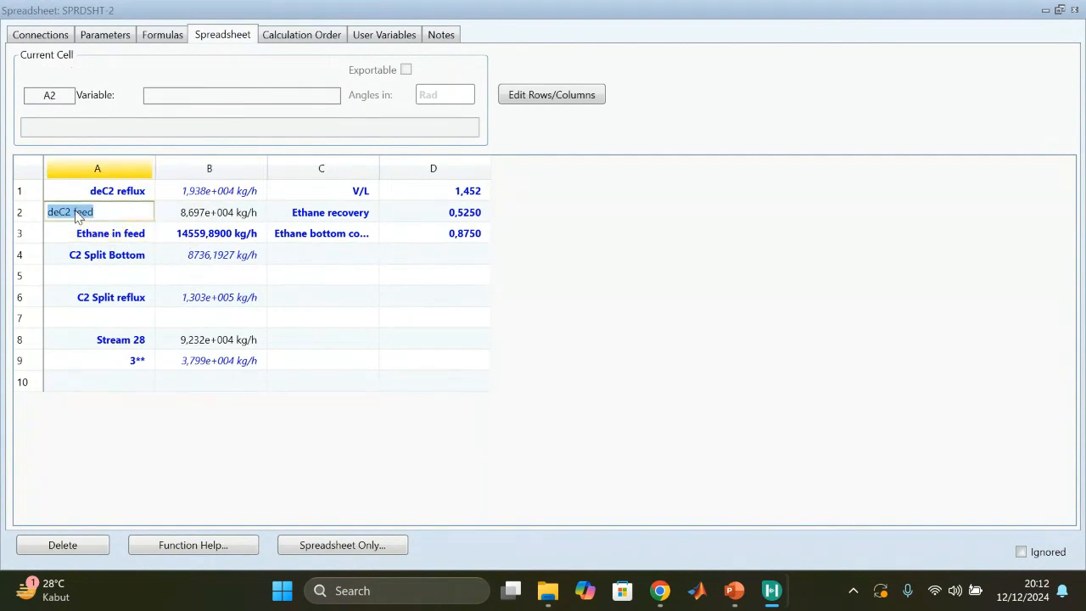
{"action": "left_click", "coordinate": [74, 214]}
{"action": "key", "text": "BackSpace"}
{"action": "key", "text": "BackSpace"}
{"action": "key", "text": "BackSpace"}
{"action": "key", "text": "BackSpace"}
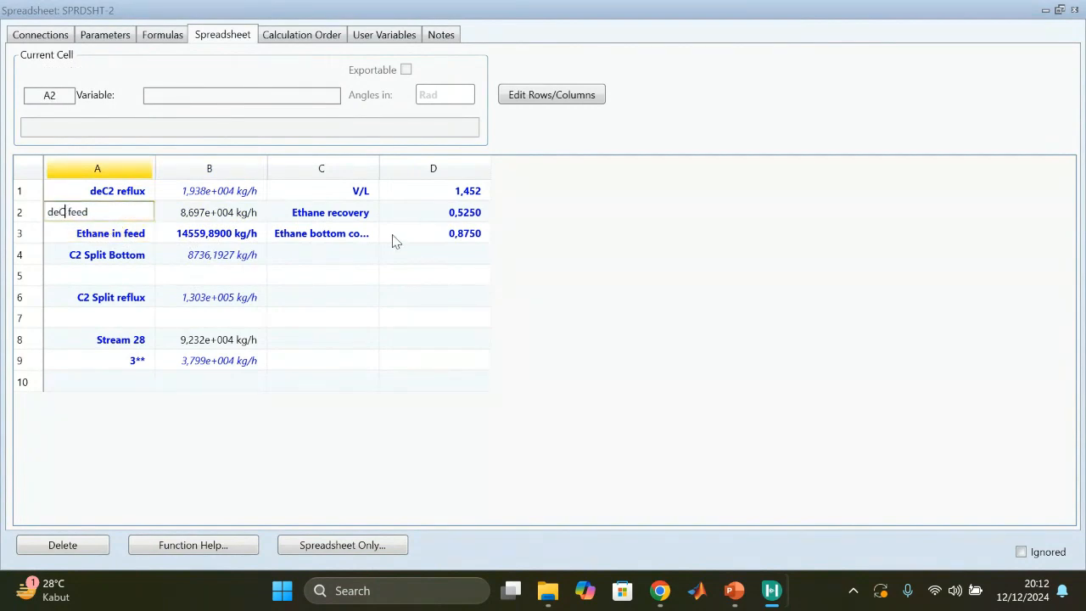
{"action": "key", "text": "Caps_Lock"}
{"action": "type", "text": "C2 S"}
{"action": "key", "text": "Caps_Lock"}
{"action": "type", "text": "pl"}
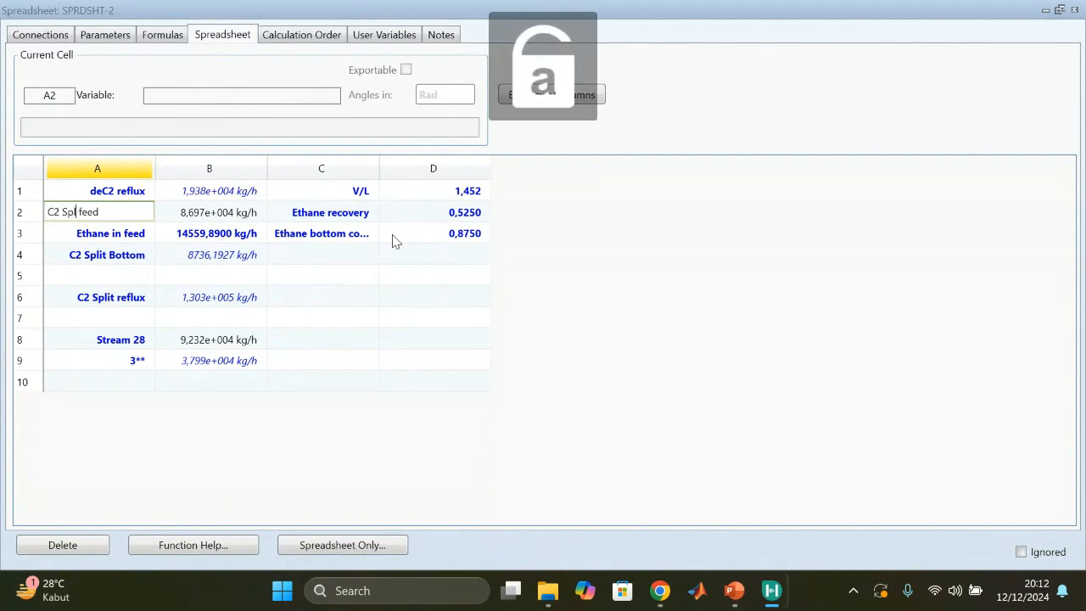
{"action": "type", "text": "u"}
{"action": "key", "text": "BackSpace"}
{"action": "type", "text": "itter"}
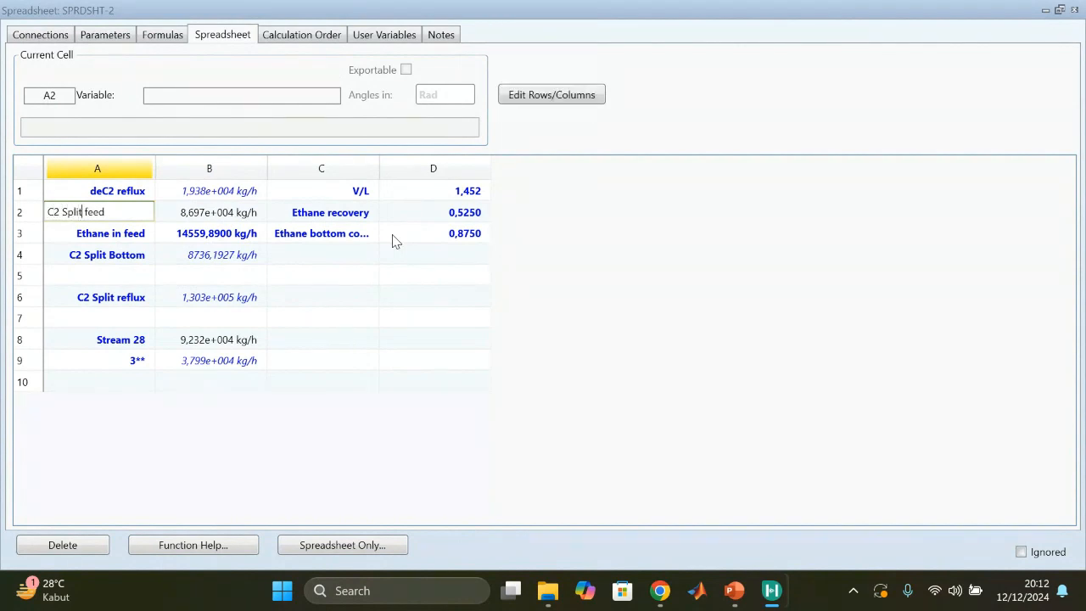
{"action": "key", "text": "Return"}
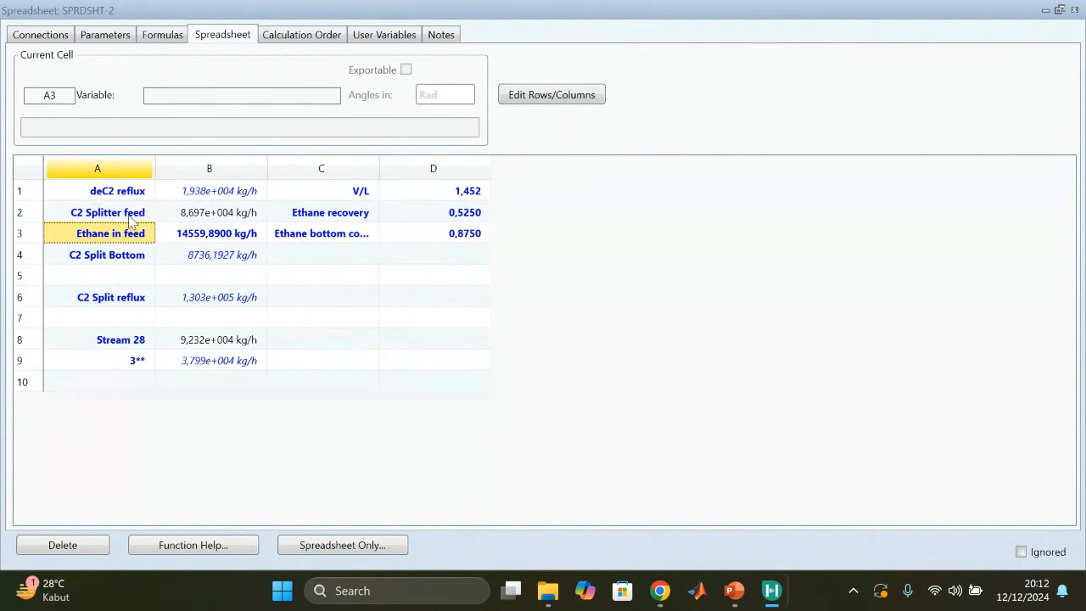
- Check the import source of the C2 Splitter feed flow in B2 and locate stream 2 on the flowsheet
{"action": "left_click", "coordinate": [85, 217]}
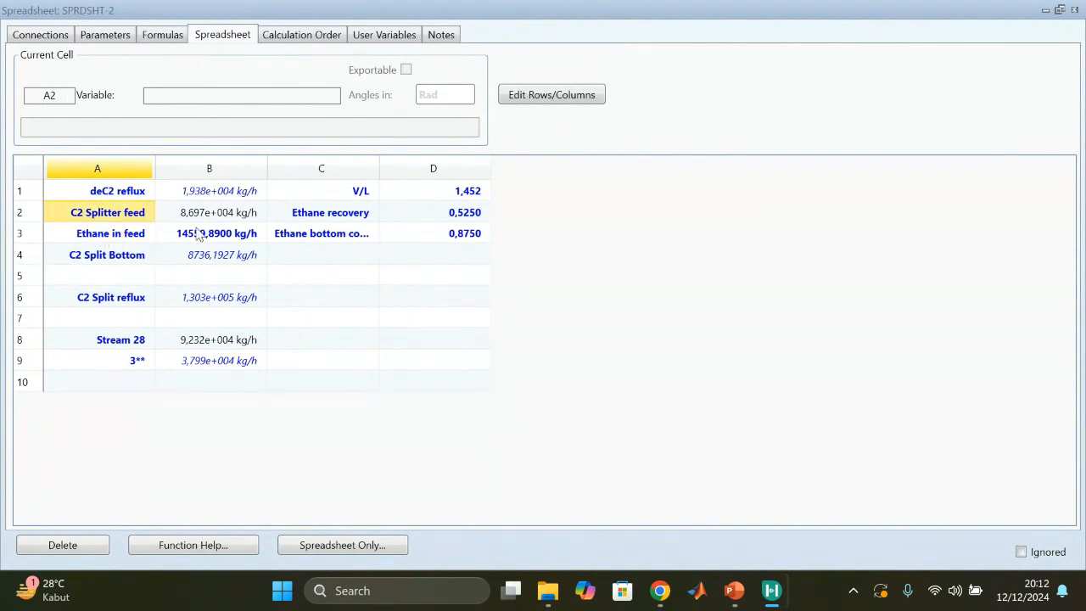
{"action": "left_click", "coordinate": [188, 213]}
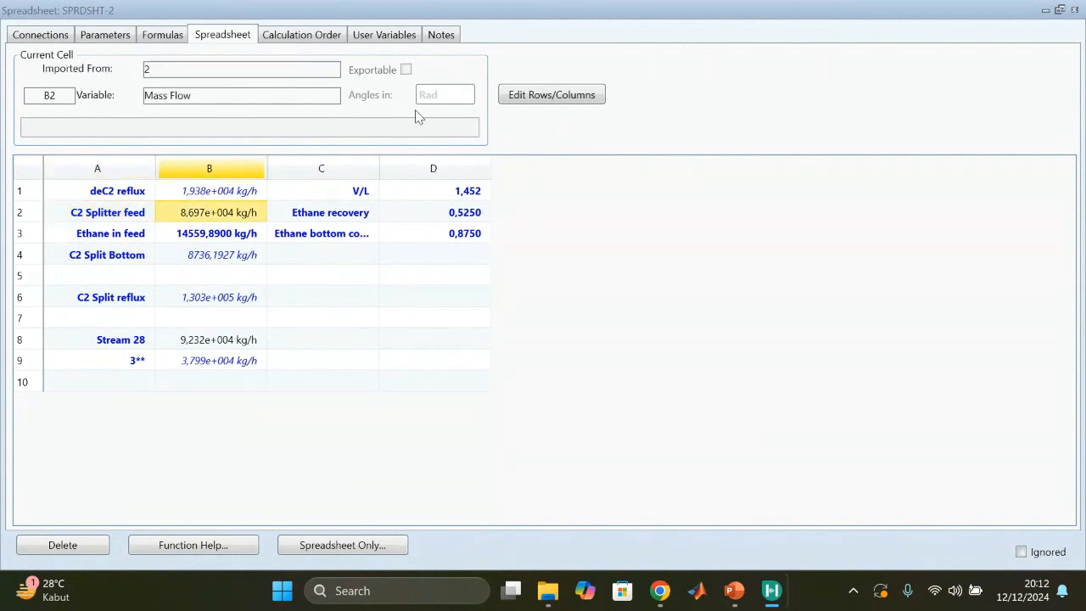
{"action": "left_click_drag", "start_coordinate": [342, 14], "coordinate": [647, 338]}
{"action": "left_click", "coordinate": [1065, 188]}
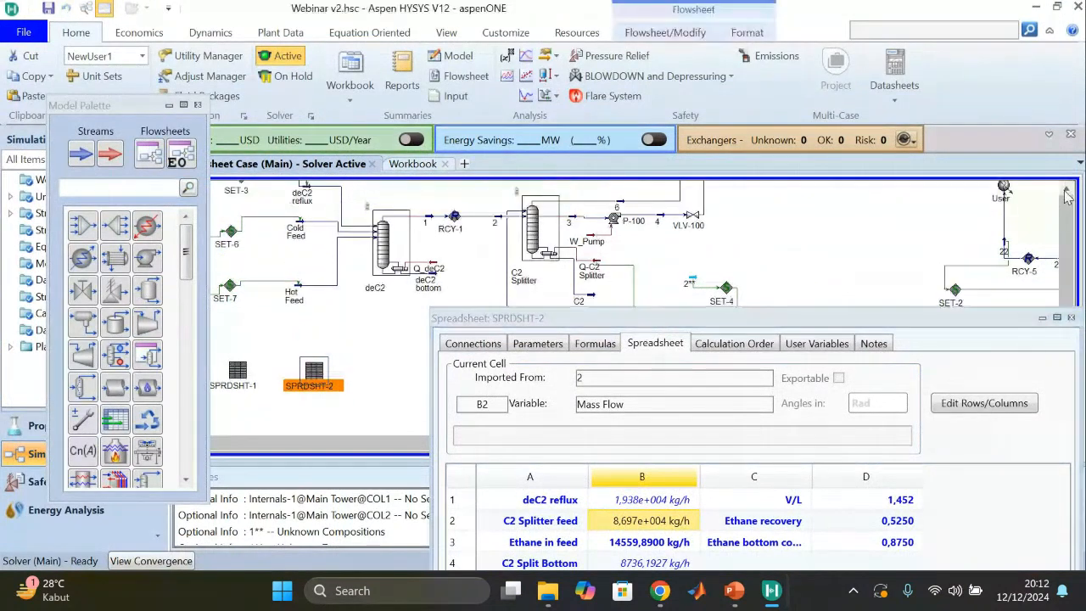
{"action": "left_click", "coordinate": [1065, 188]}
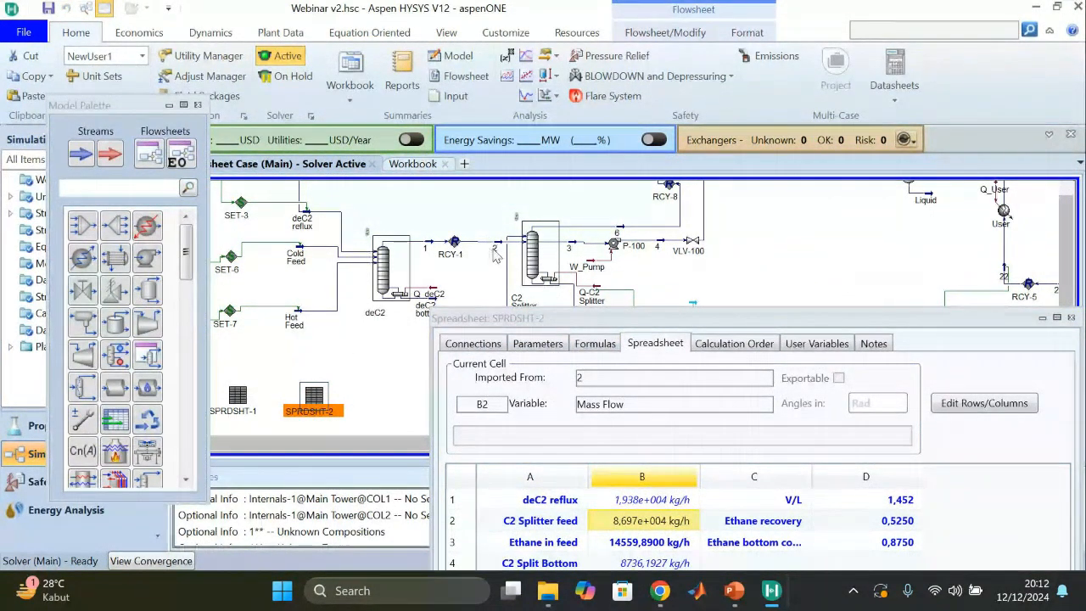
{"action": "mouse_move", "coordinate": [494, 253]}
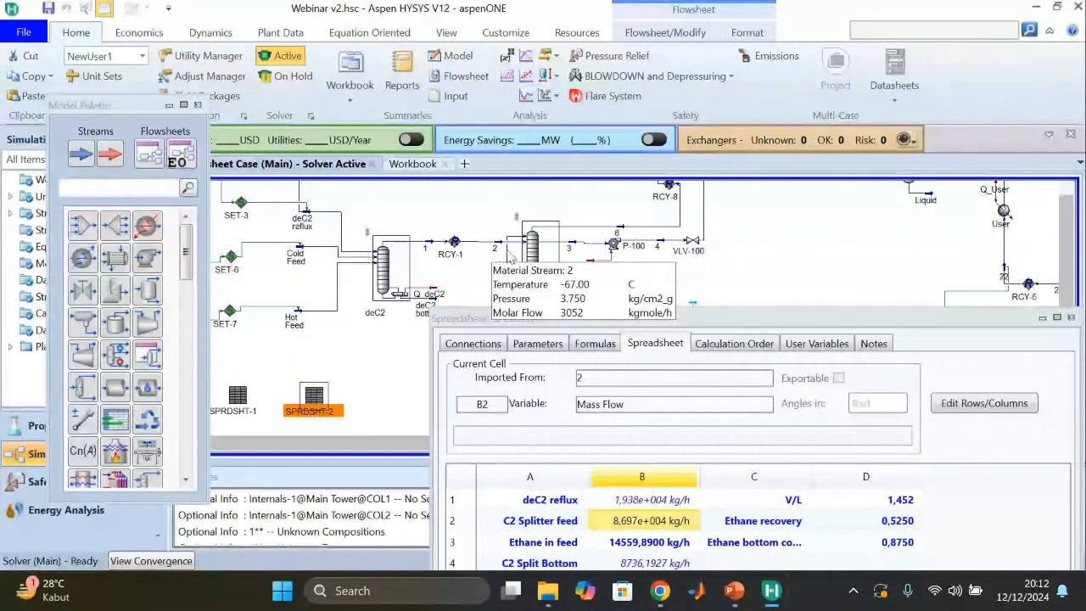
- Bring SPRDSHT-2 back into full view and inspect the Ethane in feed and Ethane recovery cells
{"action": "left_click_drag", "start_coordinate": [603, 319], "coordinate": [470, 109]}
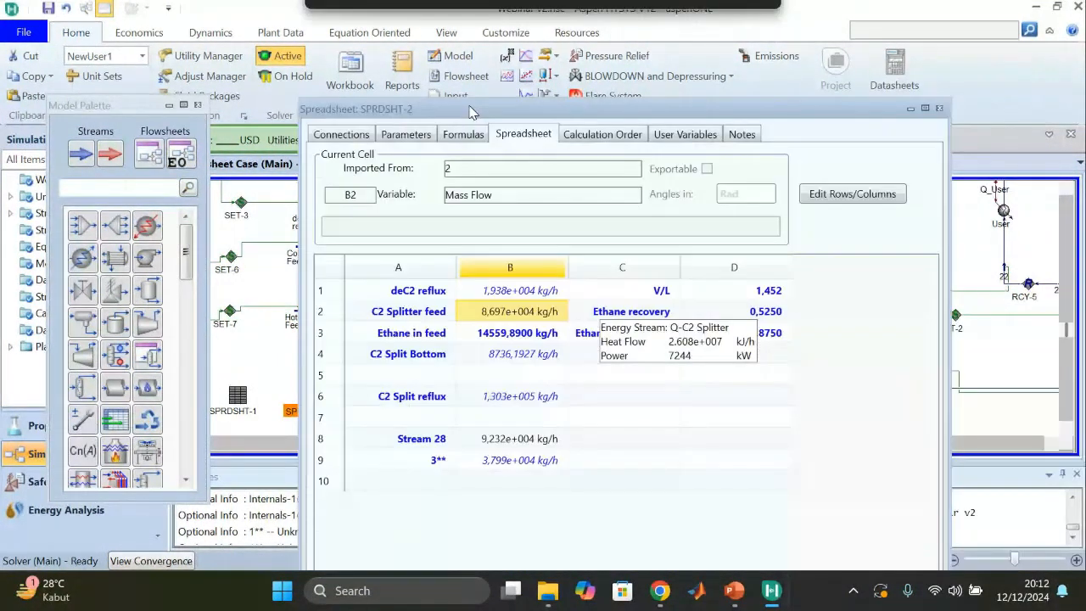
{"action": "left_click", "coordinate": [520, 335]}
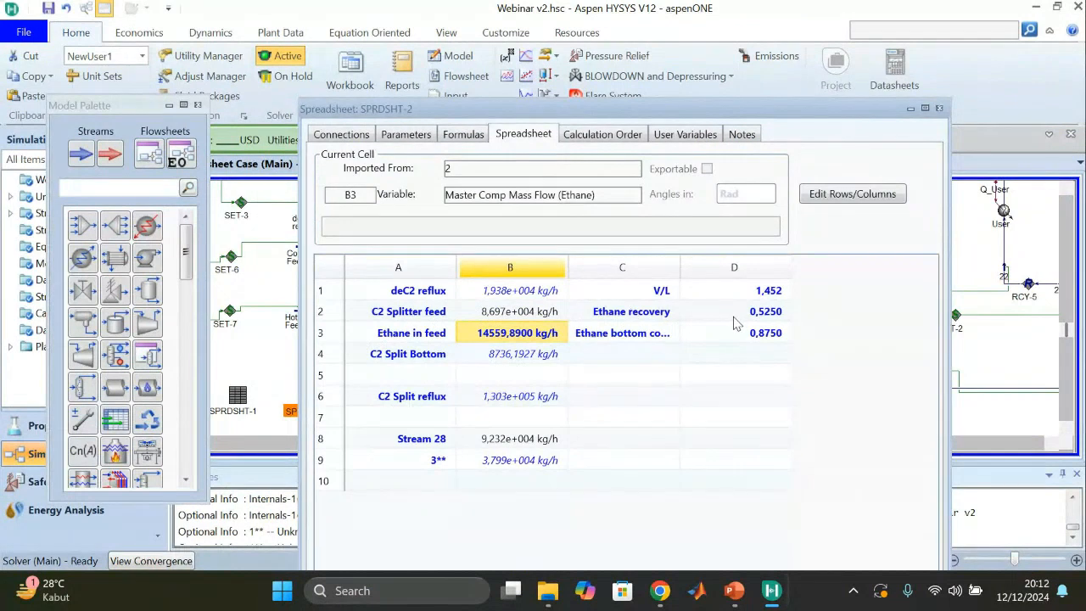
{"action": "left_click", "coordinate": [765, 311]}
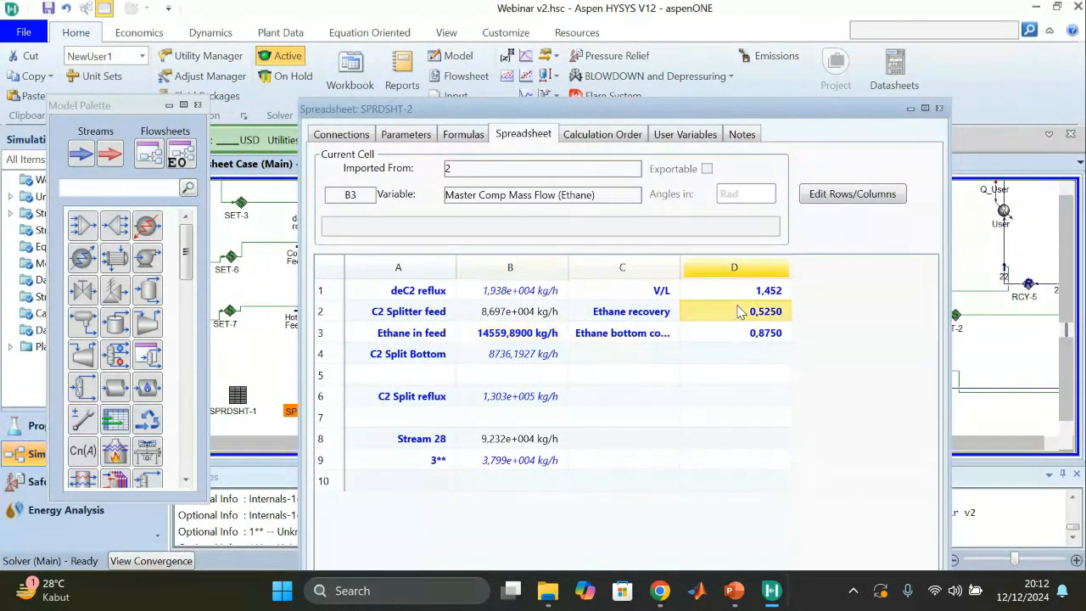
- Maximize SPRDSHT-2 and inspect the ethane bottom composition, the V/L ratio and the C2 Split Bottom formula in B4
{"action": "left_click", "coordinate": [640, 340]}
{"action": "left_click", "coordinate": [925, 108]}
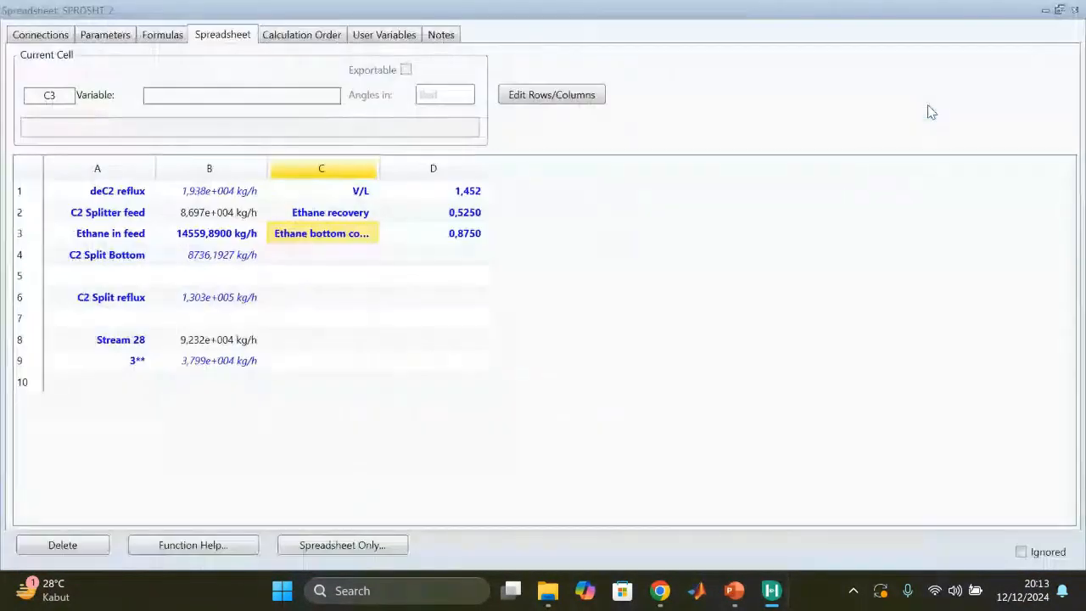
{"action": "left_click", "coordinate": [452, 234]}
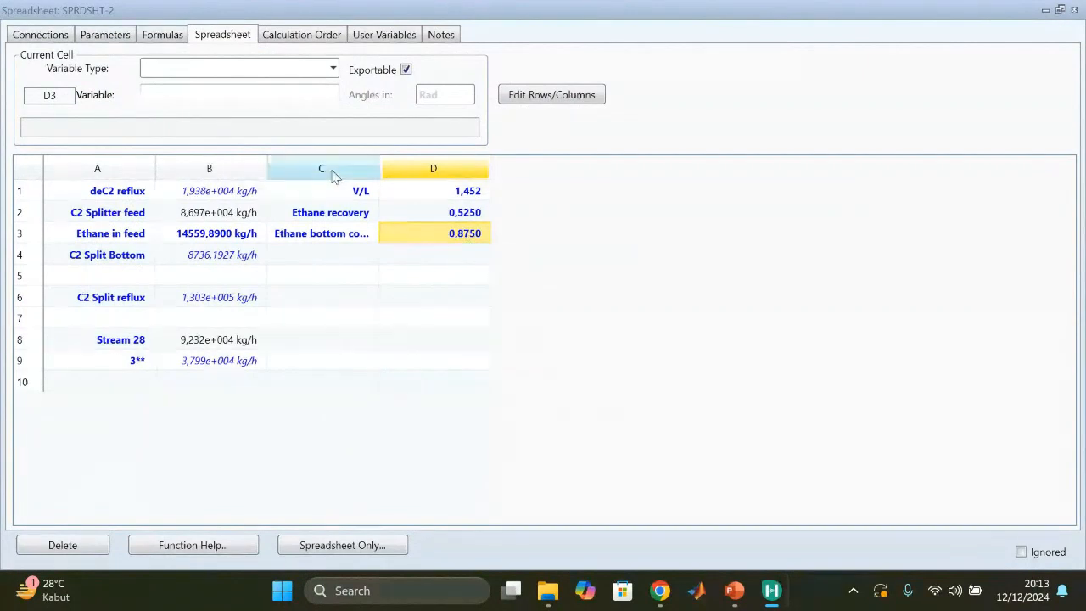
{"action": "left_click", "coordinate": [356, 193]}
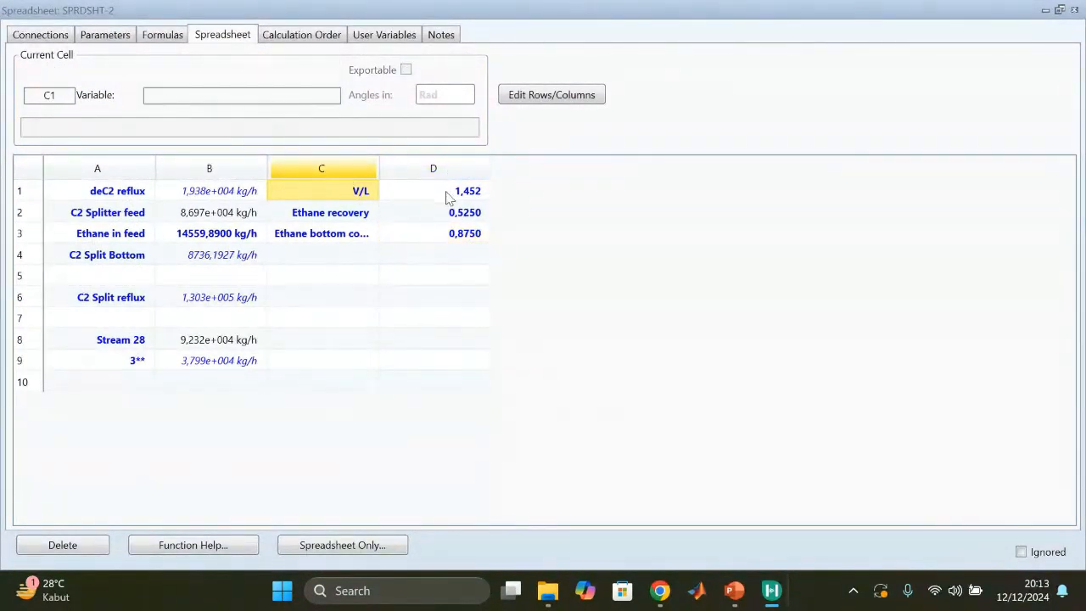
{"action": "left_click", "coordinate": [448, 190]}
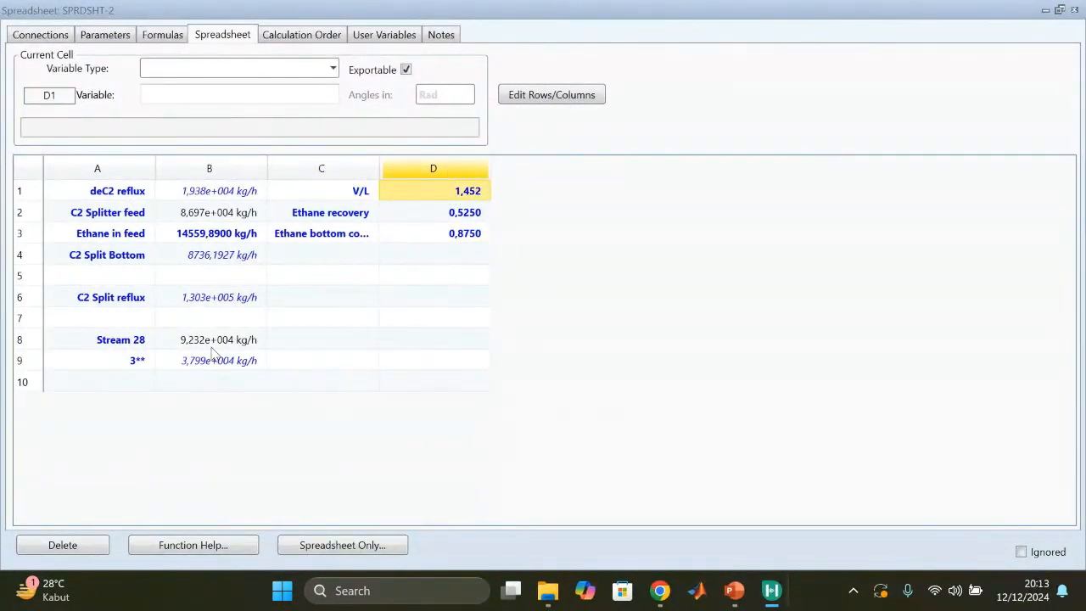
{"action": "left_click", "coordinate": [211, 260]}
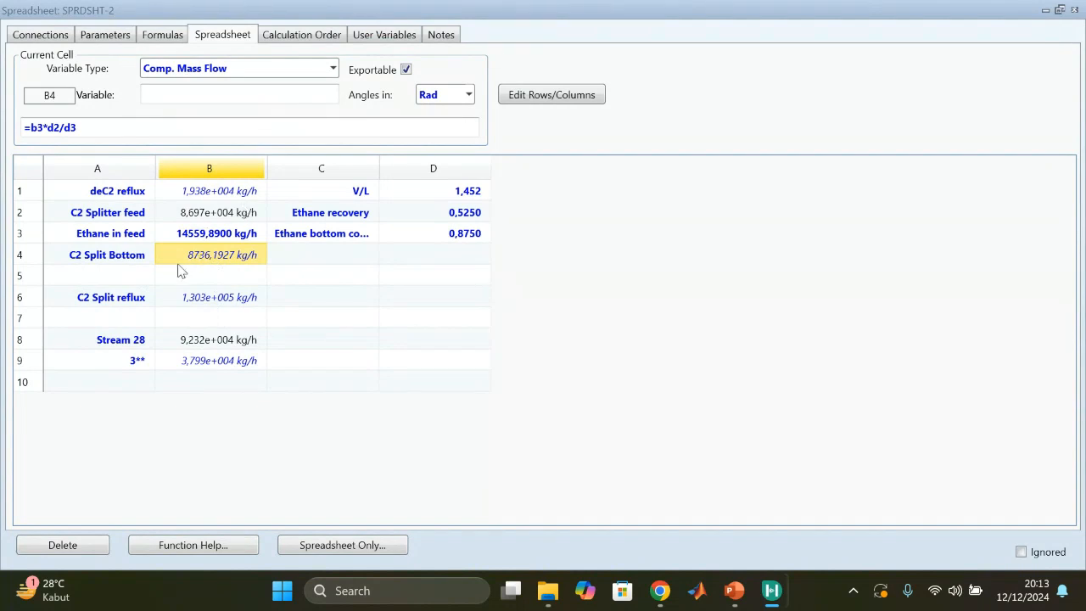
- Uncover the flowsheet and check the mass flow of the C2 Splitter Bottom stream in its worksheet
{"action": "left_click_drag", "start_coordinate": [550, 17], "coordinate": [573, 392]}
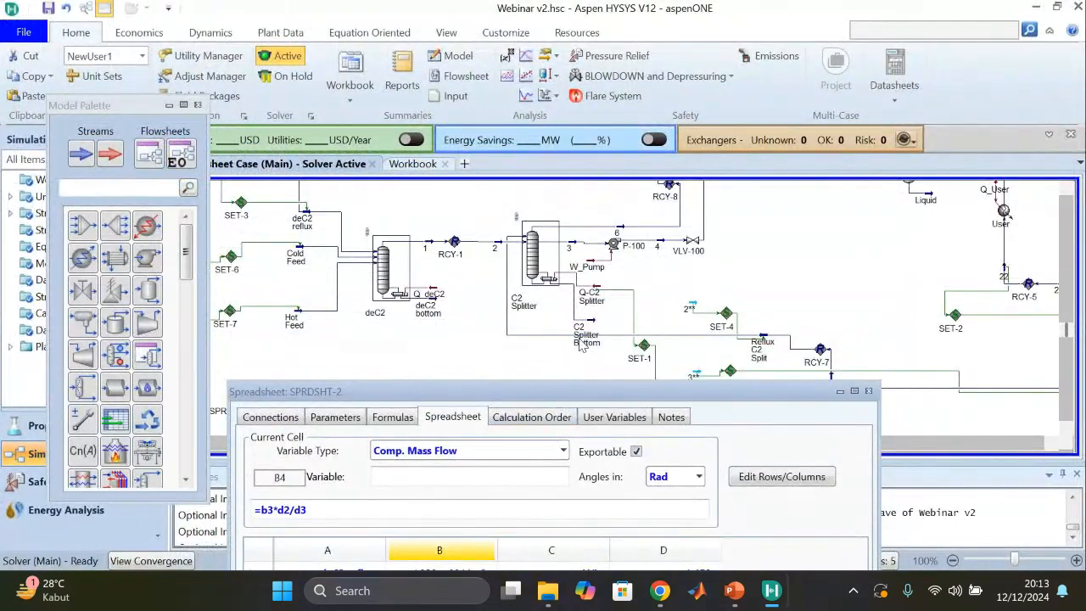
{"action": "double_click", "coordinate": [582, 343]}
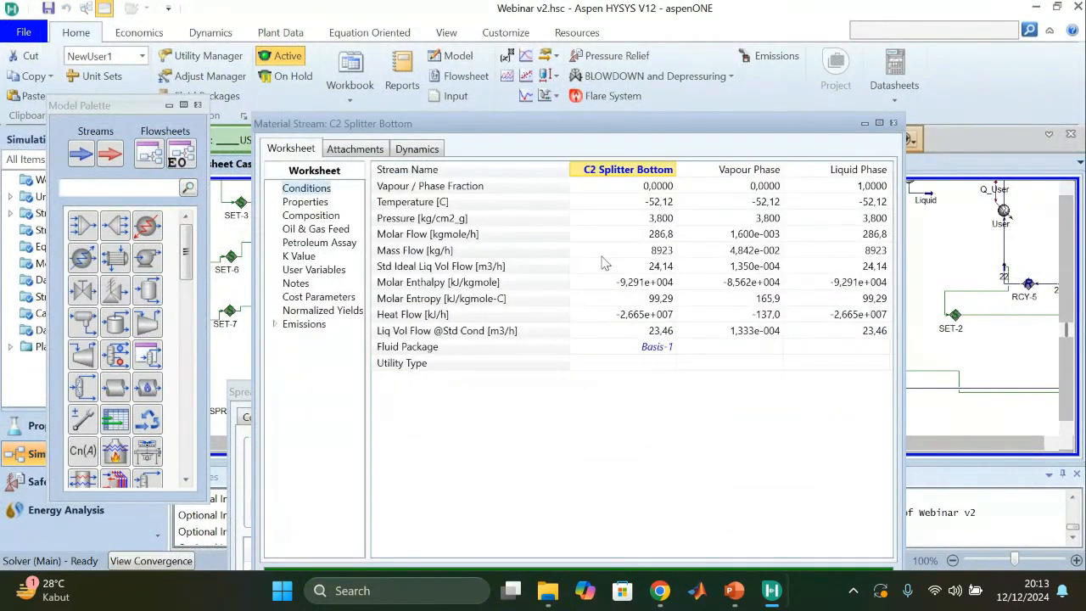
{"action": "left_click", "coordinate": [427, 251]}
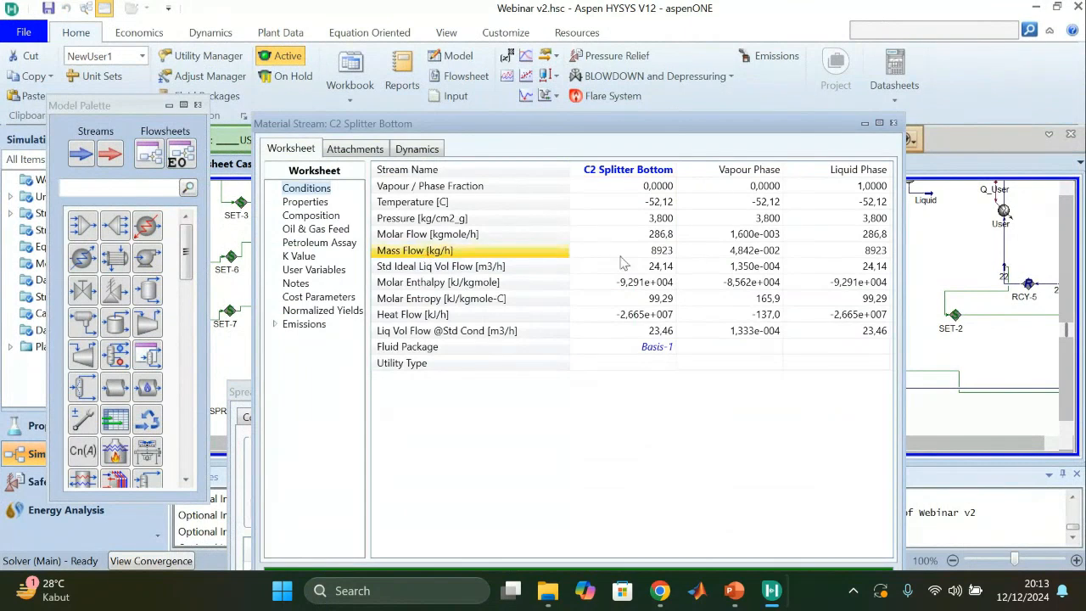
{"action": "mouse_move", "coordinate": [655, 246]}
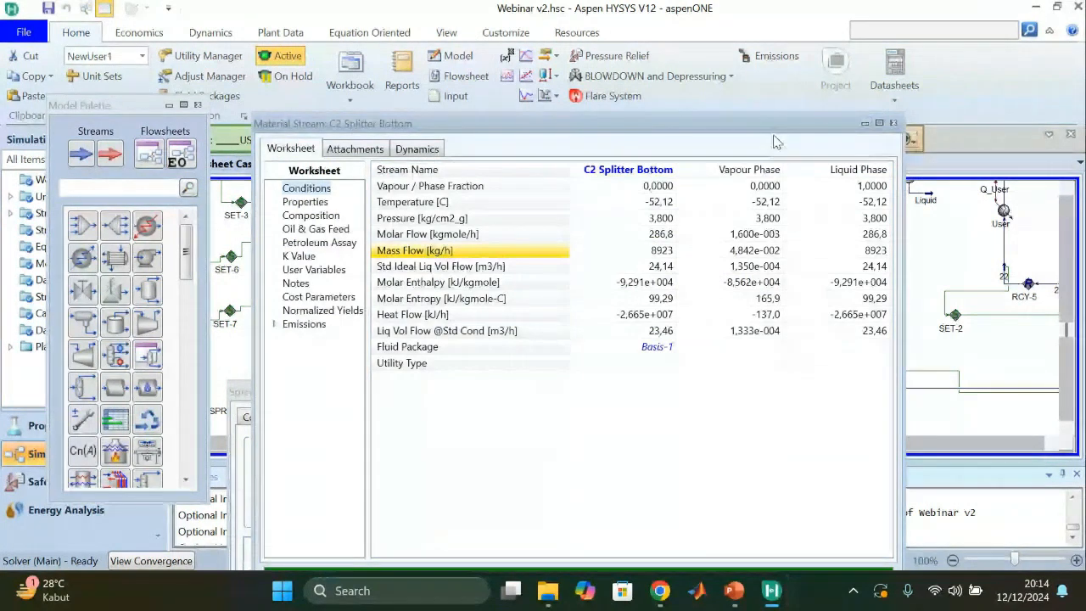
{"action": "left_click_drag", "start_coordinate": [753, 127], "coordinate": [607, 504]}
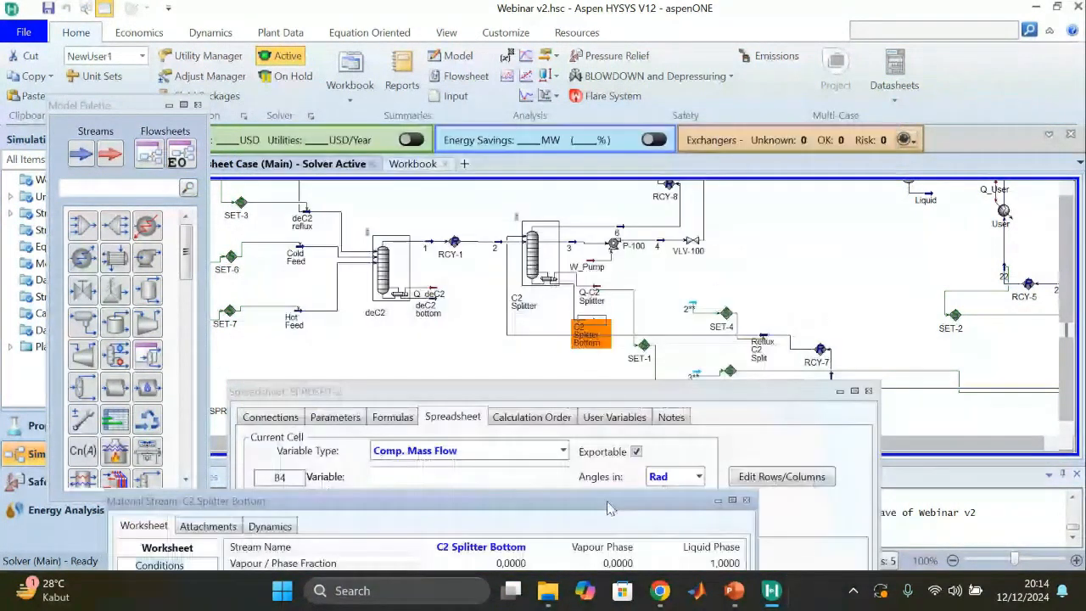
- Bring SPRDSHT-2 back into view and inspect the ethane bottom composition in D3 and the C2 Split reflux formula in B6
{"action": "left_click", "coordinate": [557, 385]}
{"action": "left_click_drag", "start_coordinate": [557, 390], "coordinate": [575, 83]}
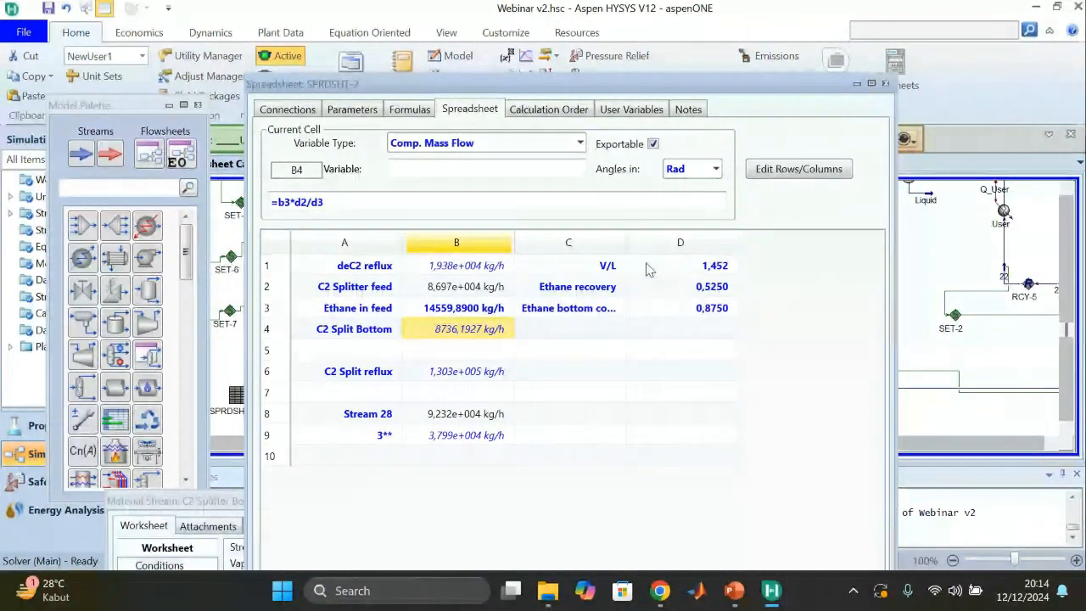
{"action": "left_click", "coordinate": [692, 313]}
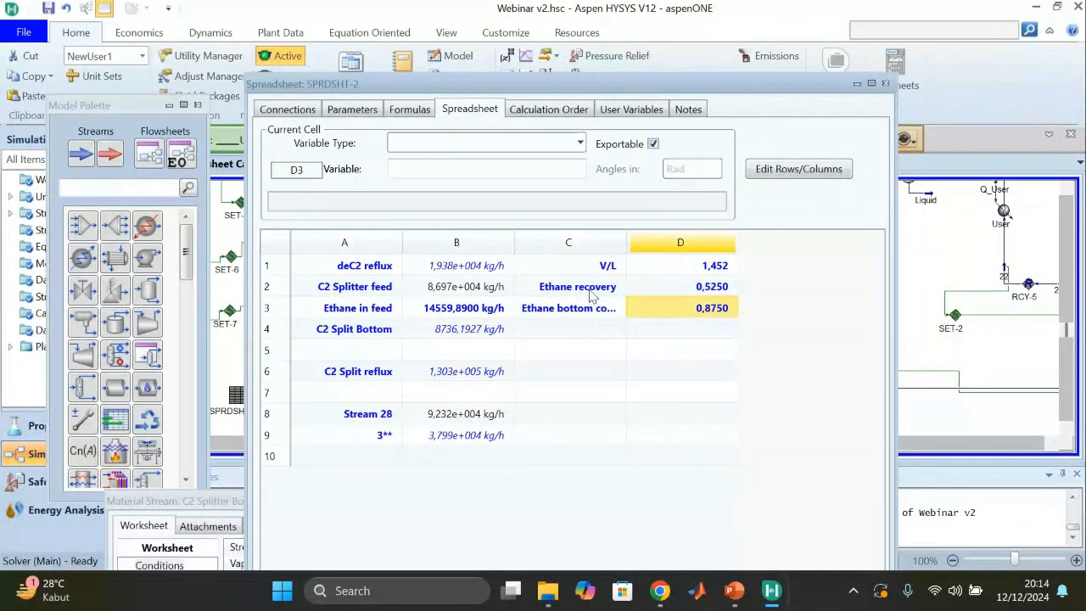
{"action": "left_click", "coordinate": [442, 375]}
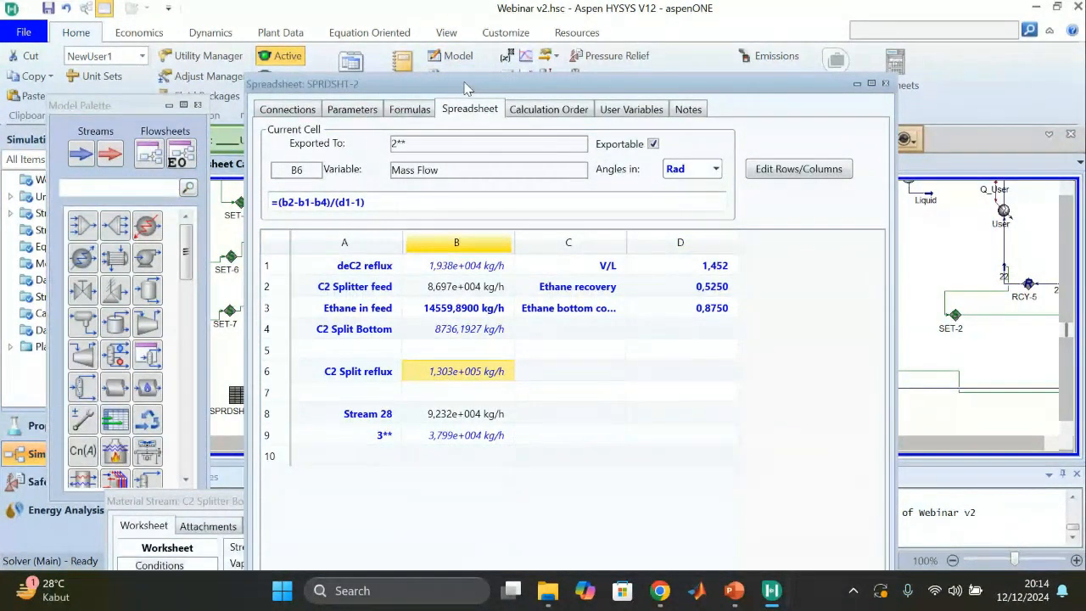
- Look up the C2 Split reflux export stream 2** on the flowsheet and check the V/L cell D1 in SPRDSHT-2
{"action": "left_click_drag", "start_coordinate": [465, 88], "coordinate": [756, 415]}
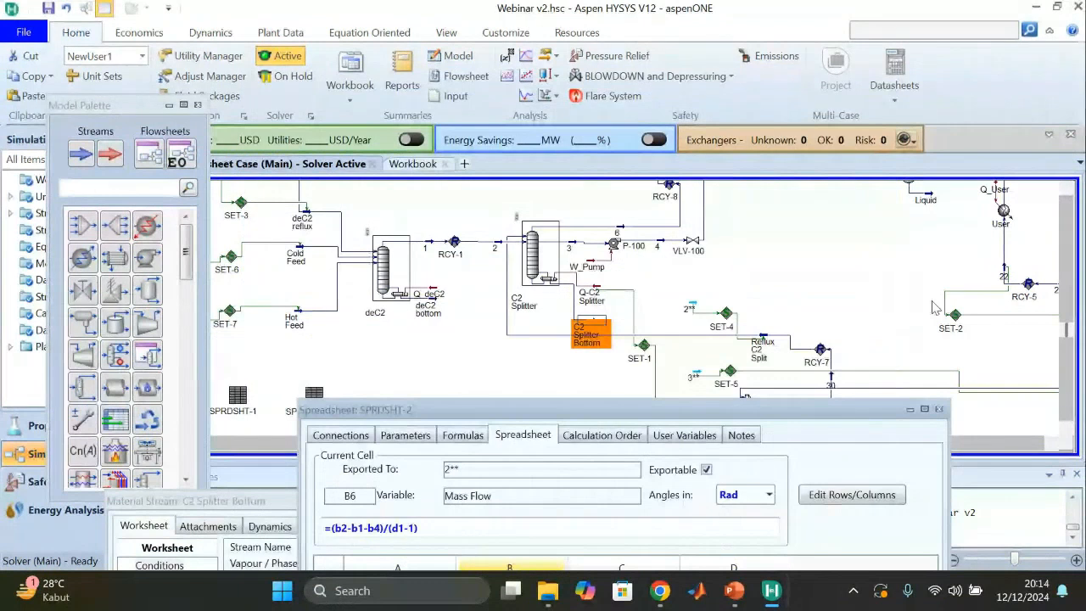
{"action": "left_click_drag", "start_coordinate": [668, 401], "coordinate": [645, 58]}
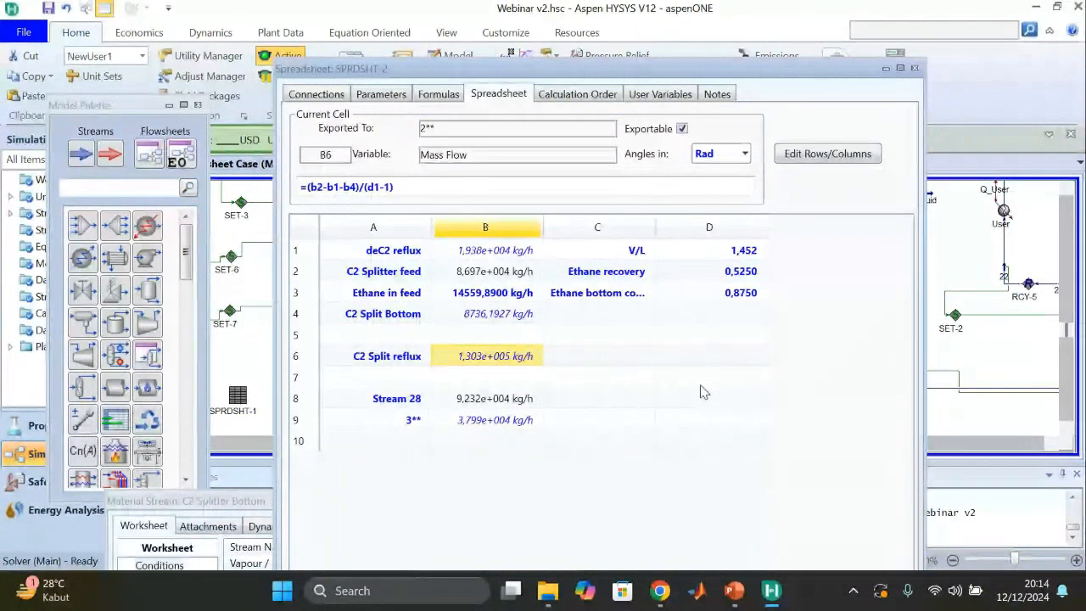
{"action": "left_click", "coordinate": [687, 246]}
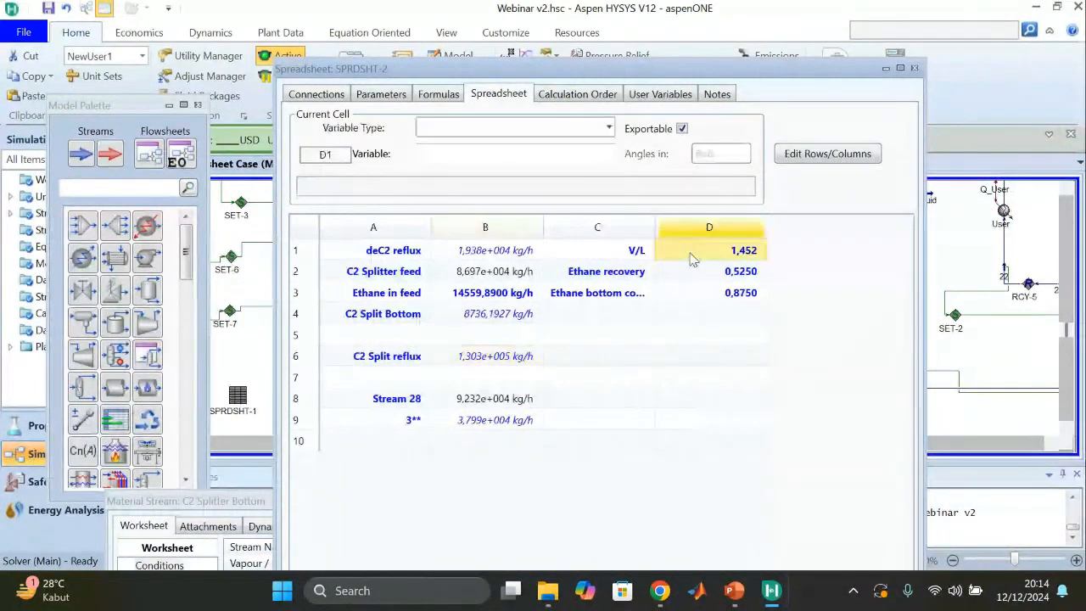
- Maximize SPRDSHT-2 and compare the formulas for the C2 Split Bottom in B4 and the C2 Split reflux in B6
{"action": "left_click", "coordinate": [900, 68]}
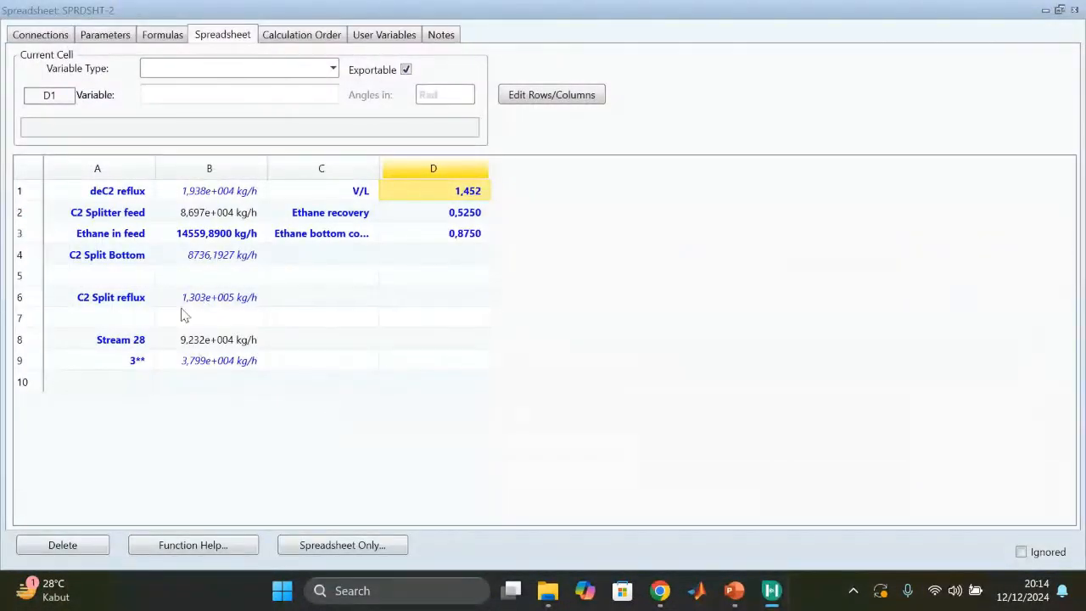
{"action": "left_click", "coordinate": [190, 260]}
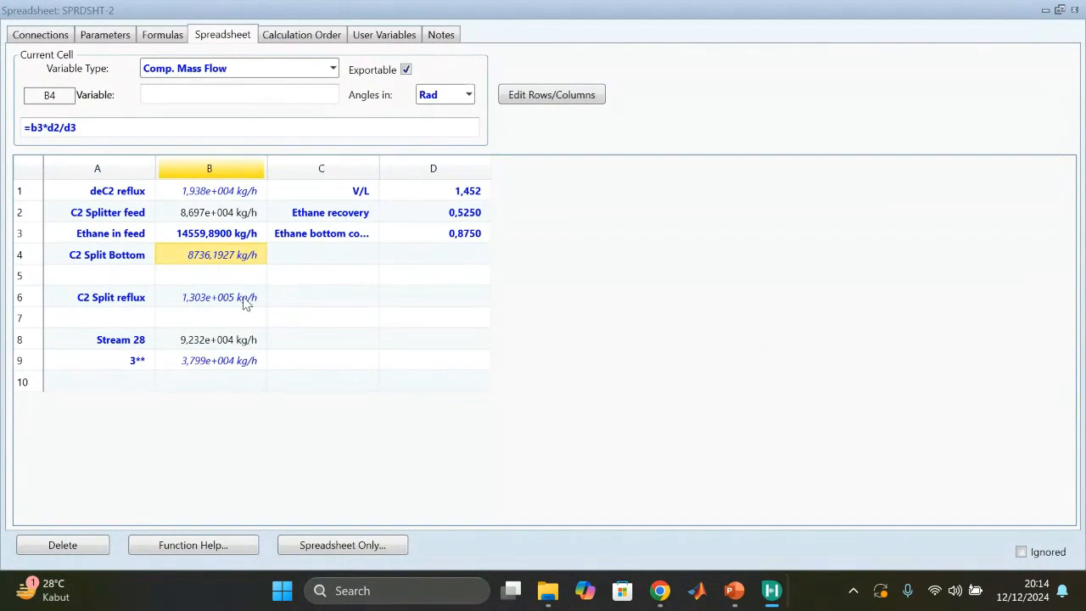
{"action": "left_click", "coordinate": [129, 305]}
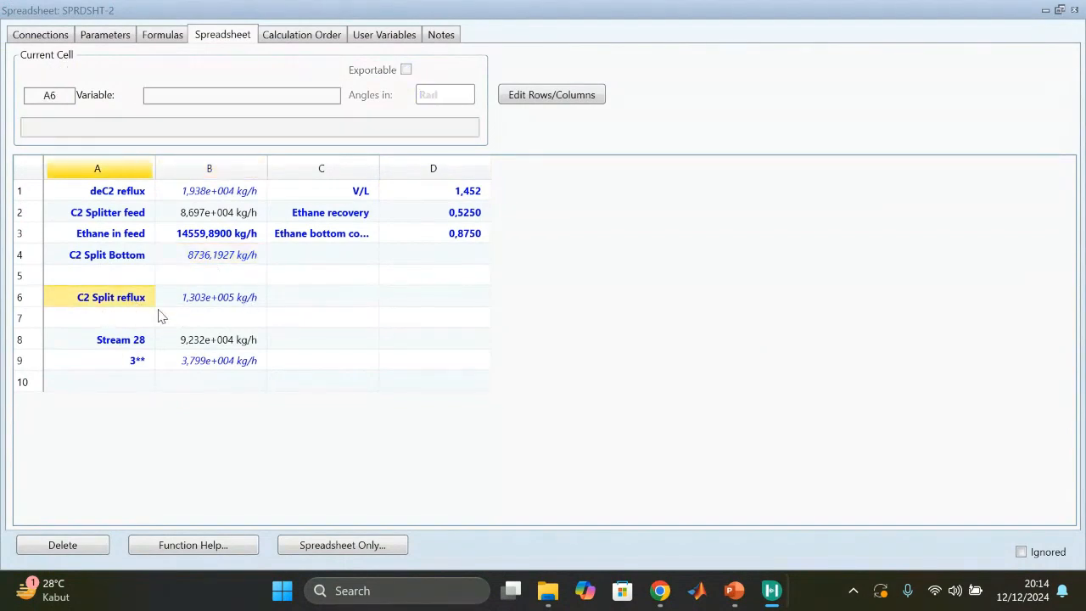
{"action": "left_click", "coordinate": [192, 307]}
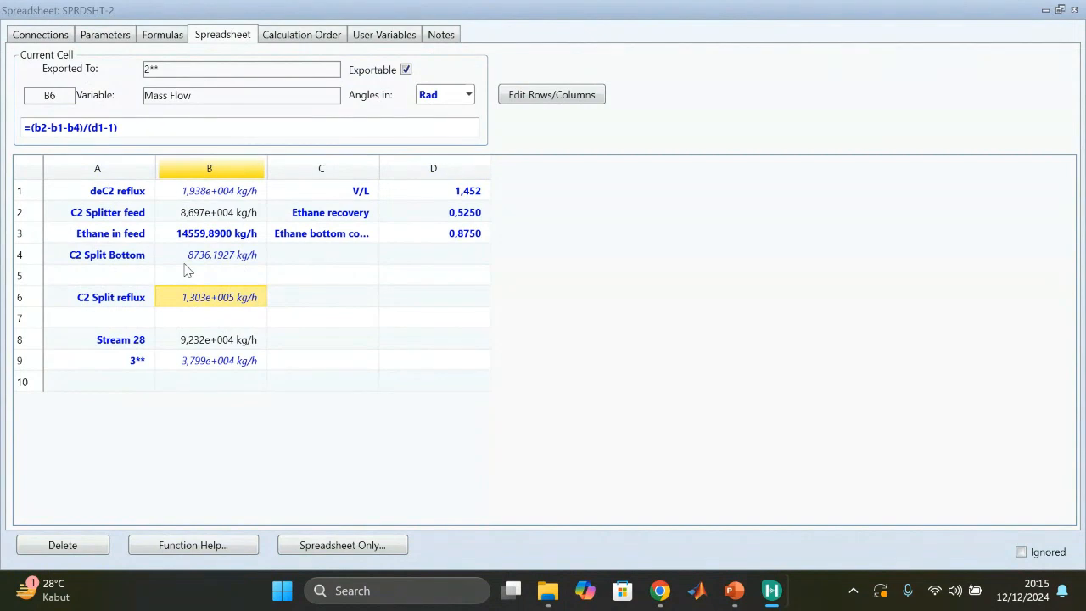
- Trace stream 3 from the C2 Splitter back to the deC2 reflux on the flowsheet, then bring SPRDSHT-2 back into view
{"action": "double_click", "coordinate": [548, 17]}
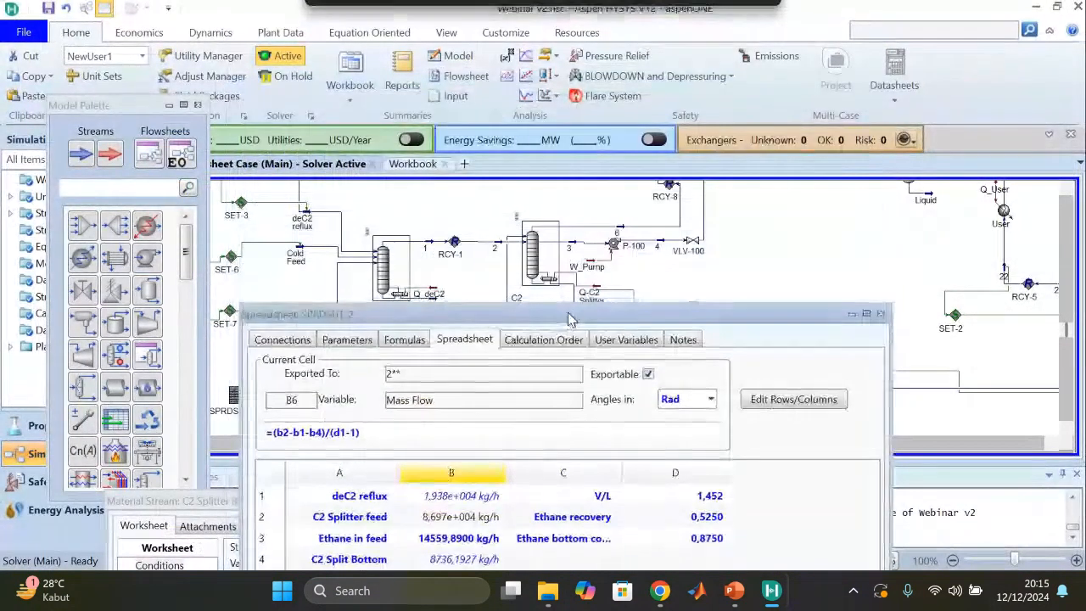
{"action": "left_click", "coordinate": [573, 248]}
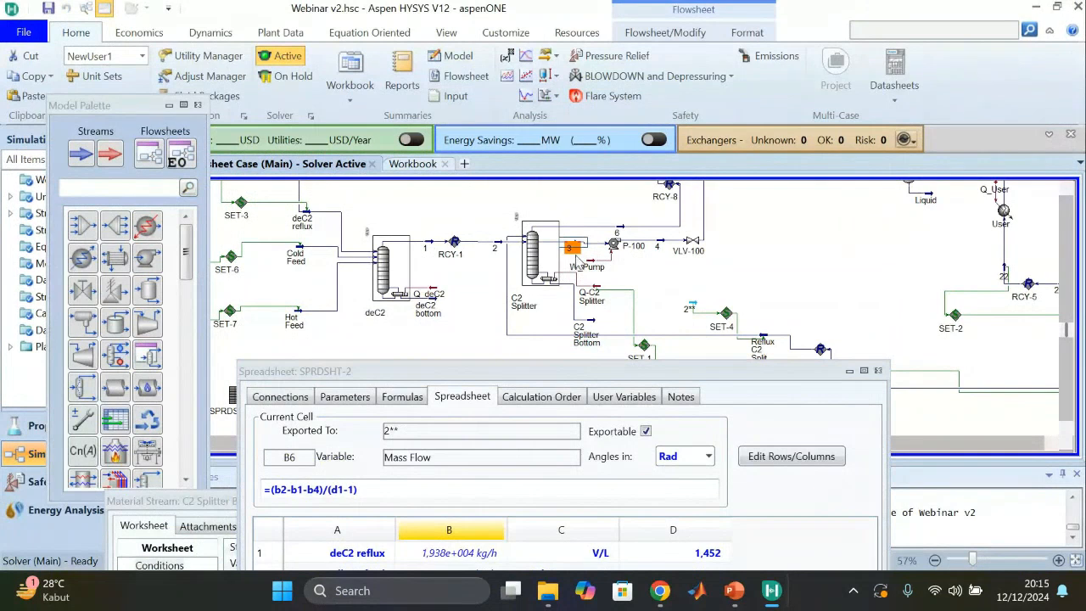
{"action": "left_click", "coordinate": [1070, 191]}
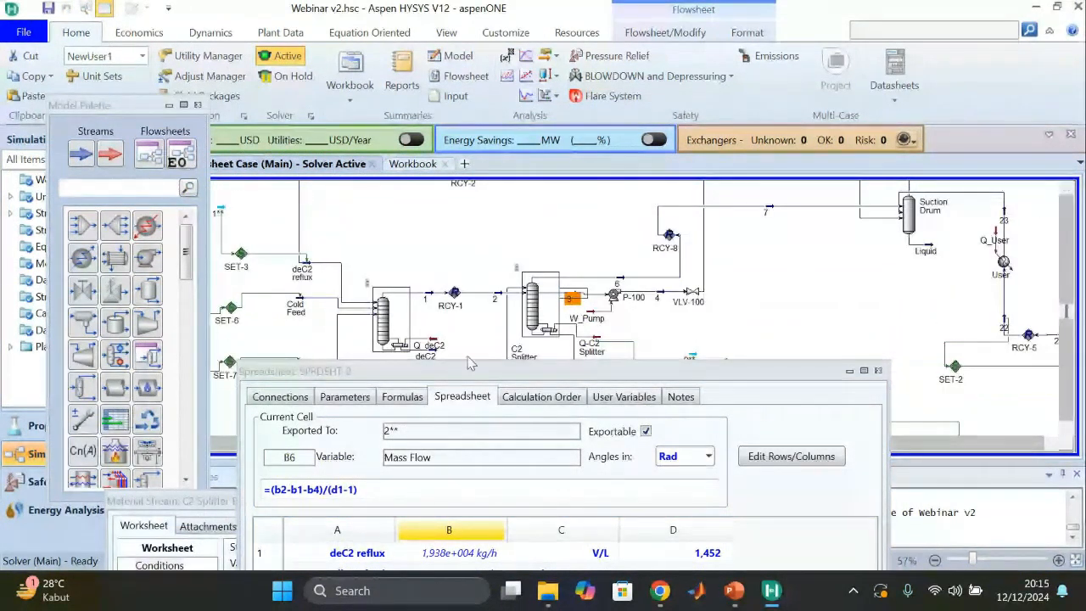
{"action": "left_click", "coordinate": [1067, 188]}
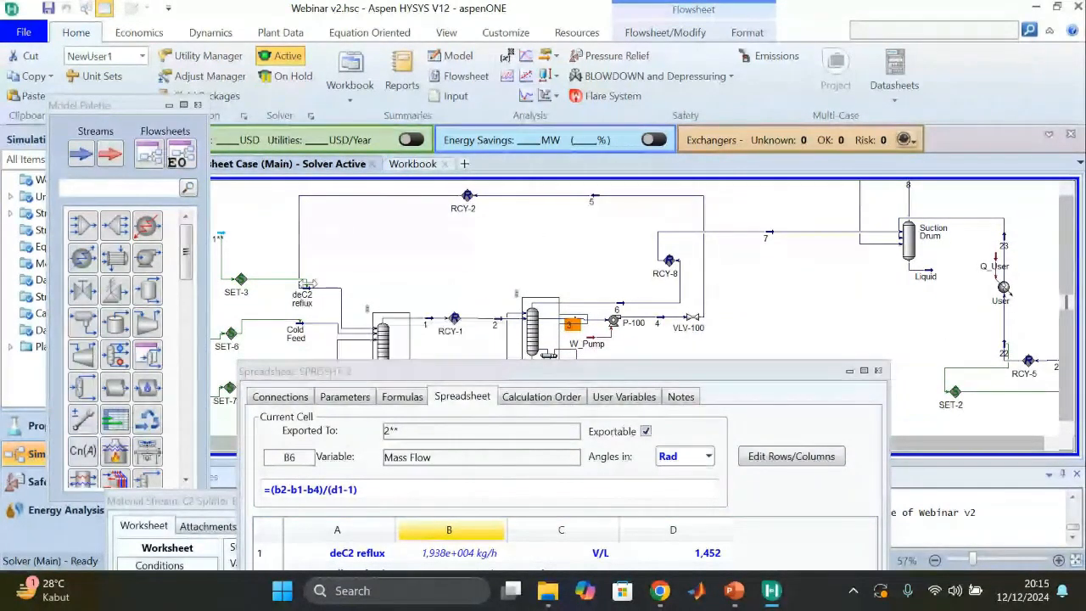
{"action": "mouse_move", "coordinate": [304, 311]}
{"action": "left_click_drag", "start_coordinate": [528, 374], "coordinate": [500, 454]}
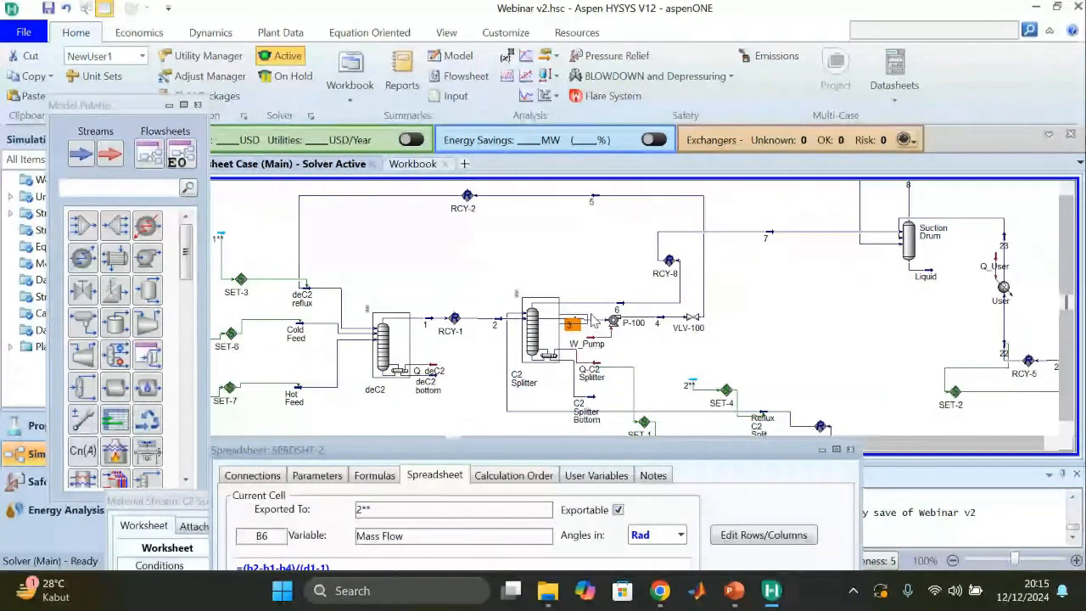
{"action": "left_click_drag", "start_coordinate": [421, 457], "coordinate": [504, 148]}
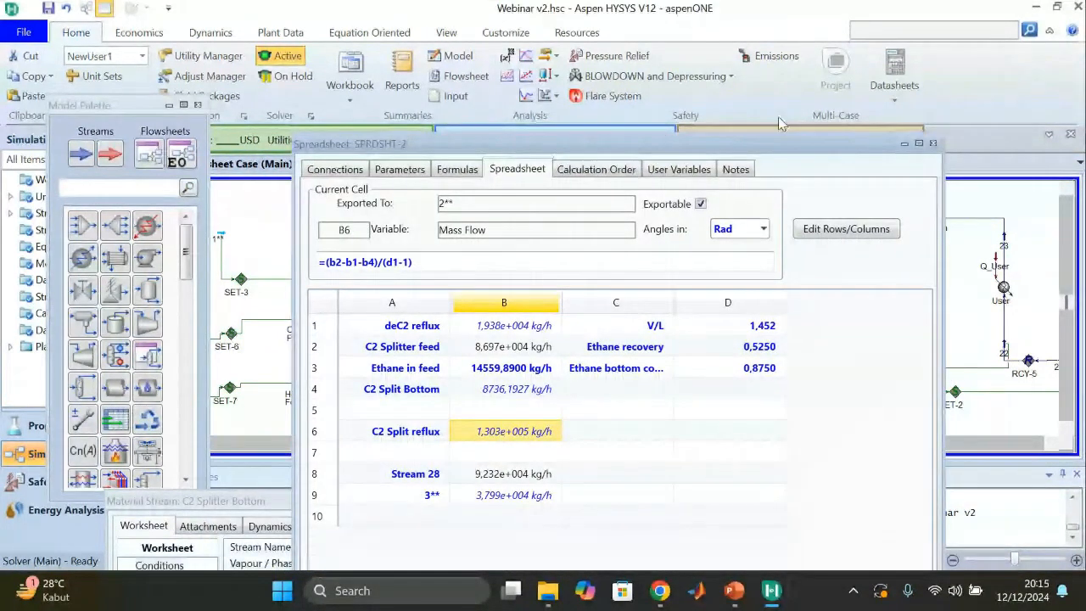
- Review the C2 Split Bottom and C2 Split reflux calculations once more in the maximized SPRDSHT-2
{"action": "left_click", "coordinate": [919, 143]}
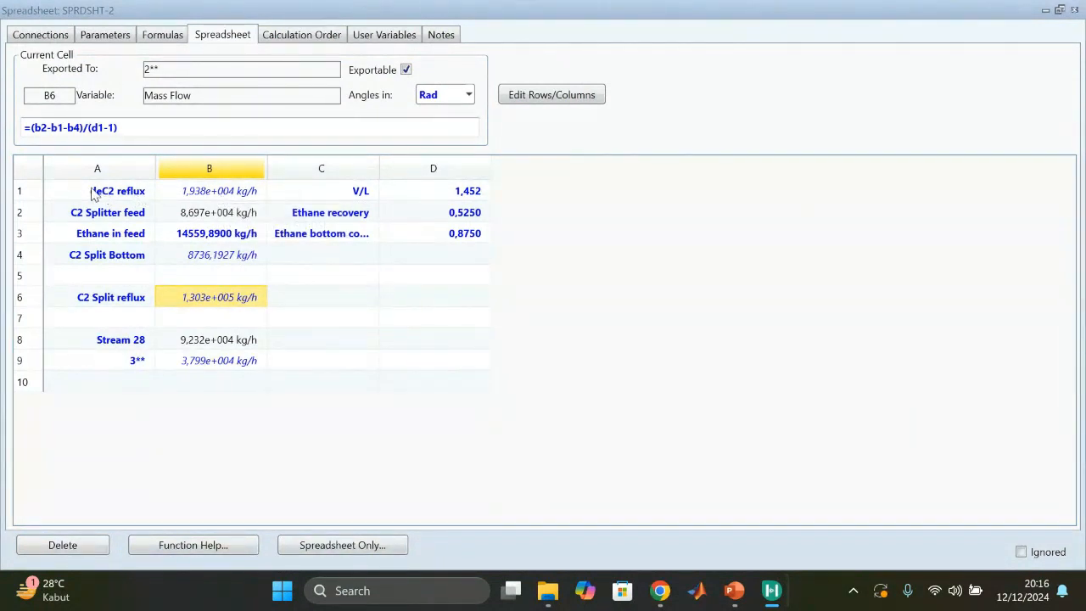
{"action": "left_click", "coordinate": [207, 259]}
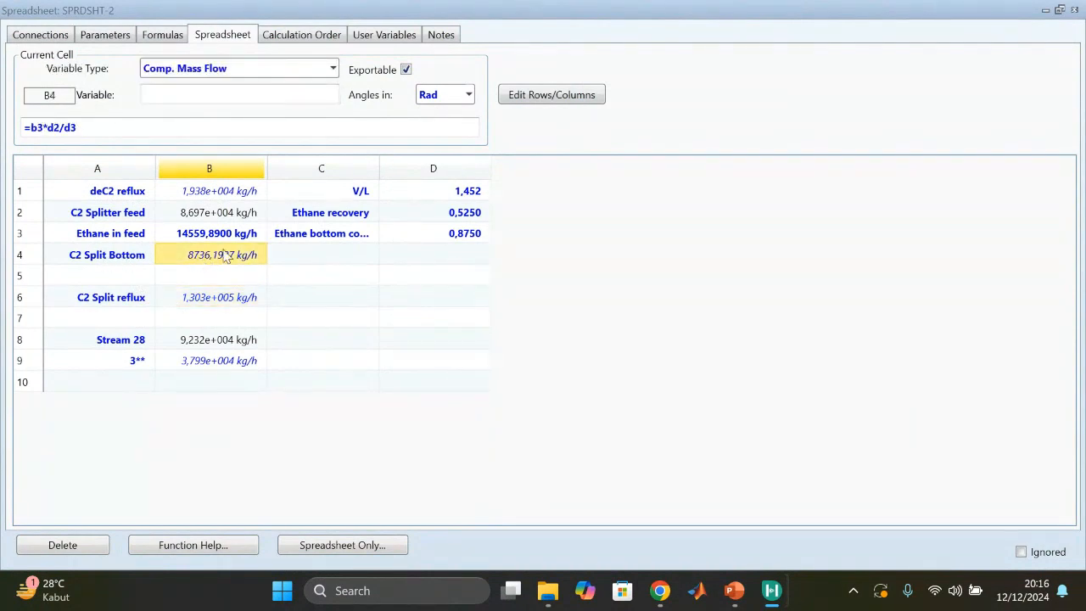
{"action": "left_click", "coordinate": [194, 302]}
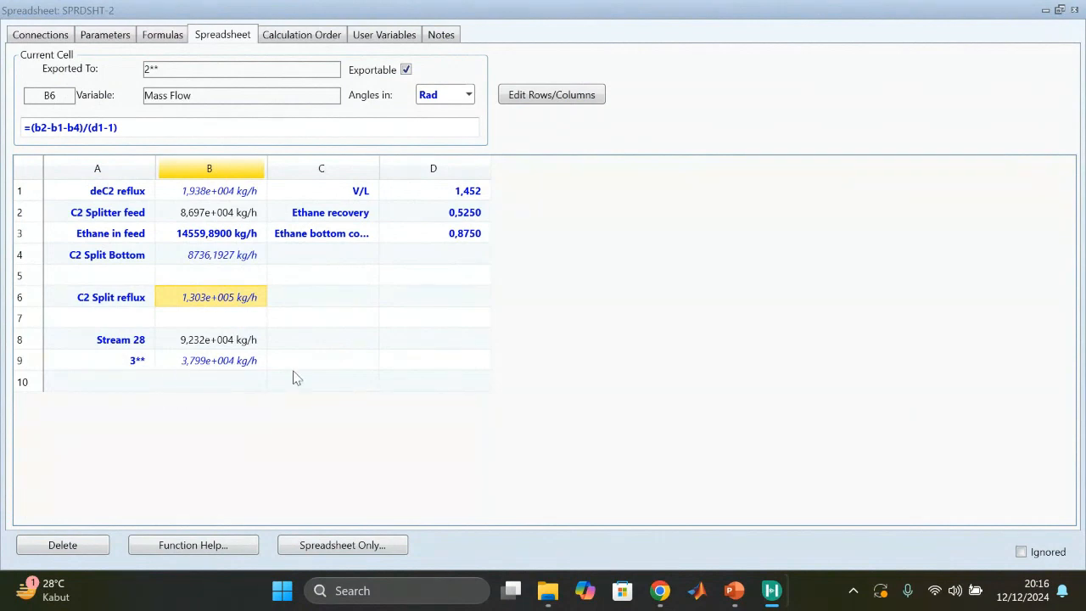
- Minimize SPRDSHT-2, switch to PowerPoint and advance the slide show from the Simple mass balance slide to the Calculation Order slide
{"action": "left_click", "coordinate": [1046, 11]}
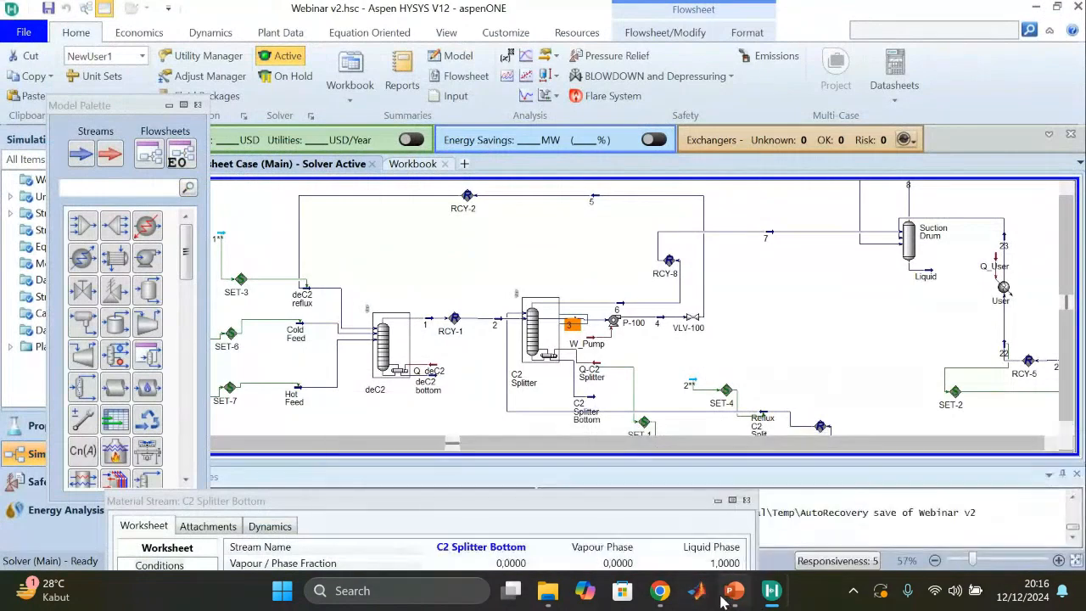
{"action": "mouse_move", "coordinate": [726, 601]}
{"action": "left_click", "coordinate": [745, 513]}
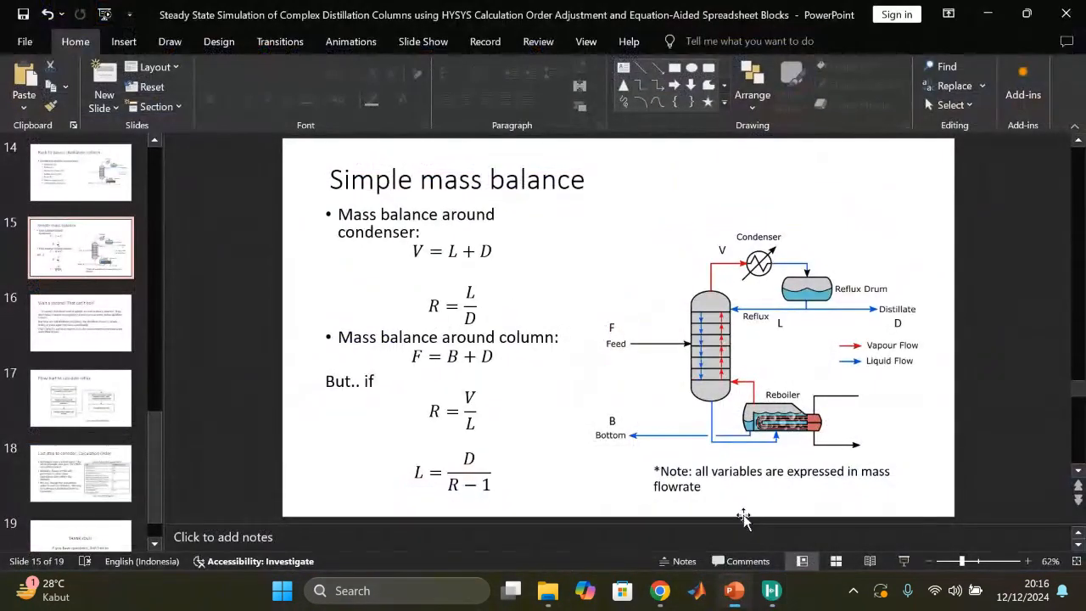
{"action": "left_click", "coordinate": [904, 562]}
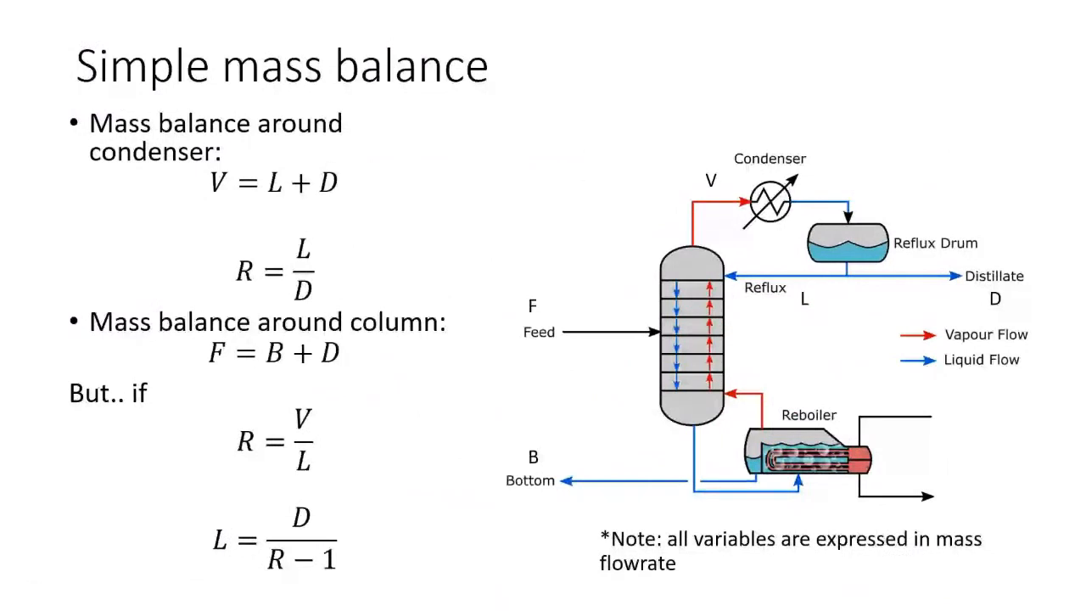
{"action": "left_click", "coordinate": [428, 291]}
{"action": "left_click", "coordinate": [429, 291]}
{"action": "left_click", "coordinate": [428, 291]}
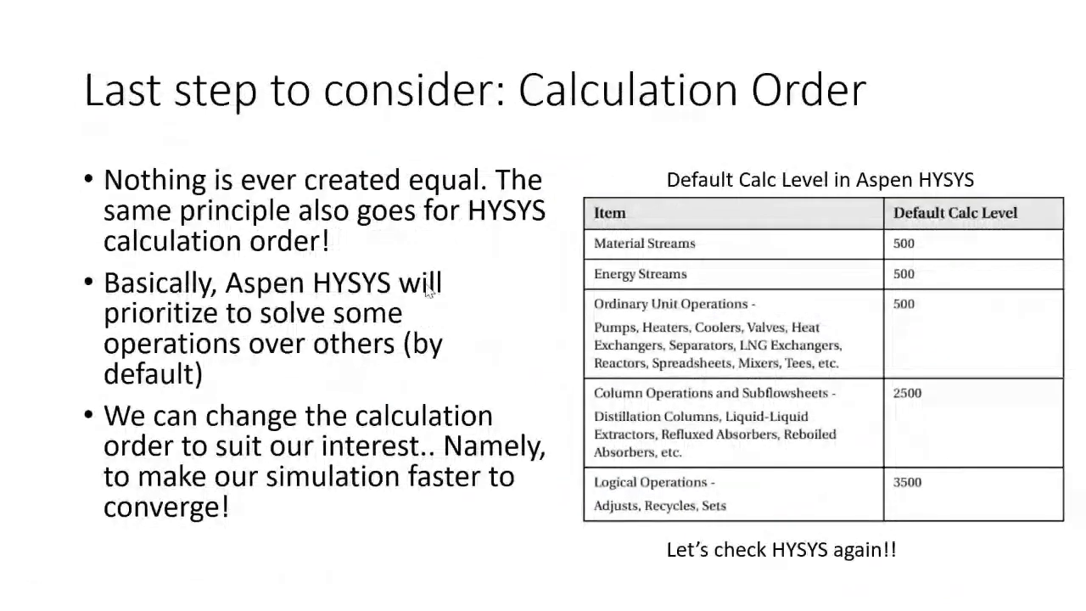
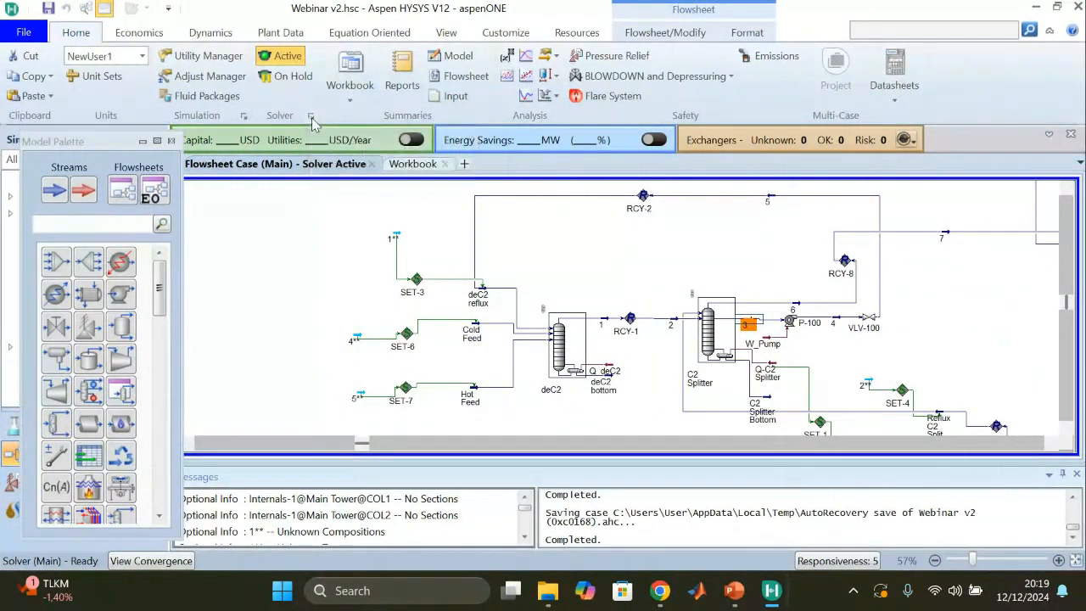
- Switch back to HYSYS and open the solver's Calculation Order list
{"action": "left_click", "coordinate": [312, 117]}
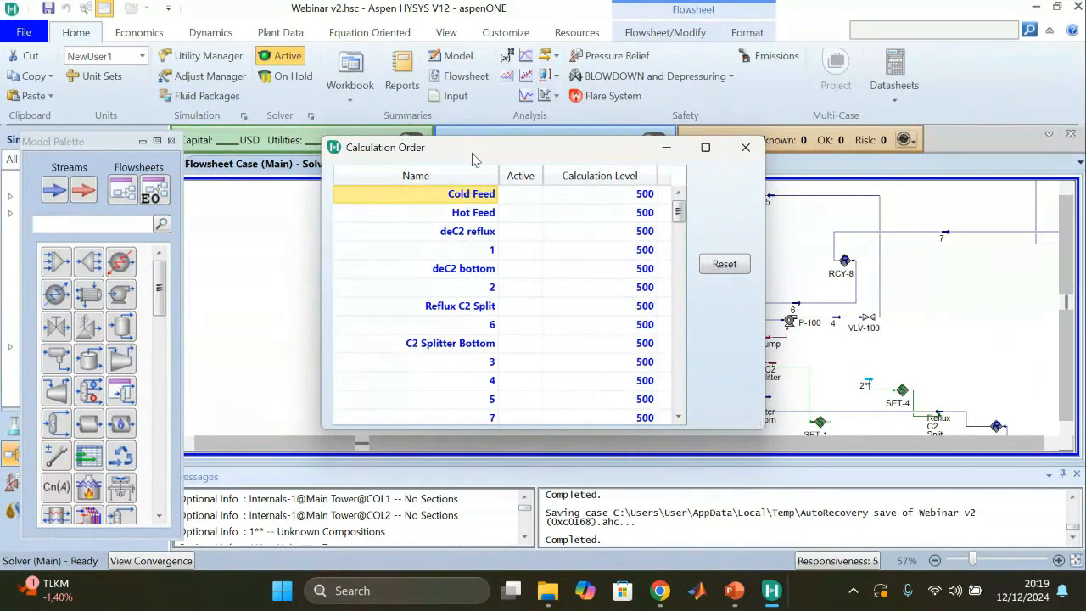
- Review the calculation levels of the recycle blocks in the Calculation Order list, comparing RCY-3 with RCY-4
{"action": "left_click_drag", "start_coordinate": [473, 159], "coordinate": [516, 107]}
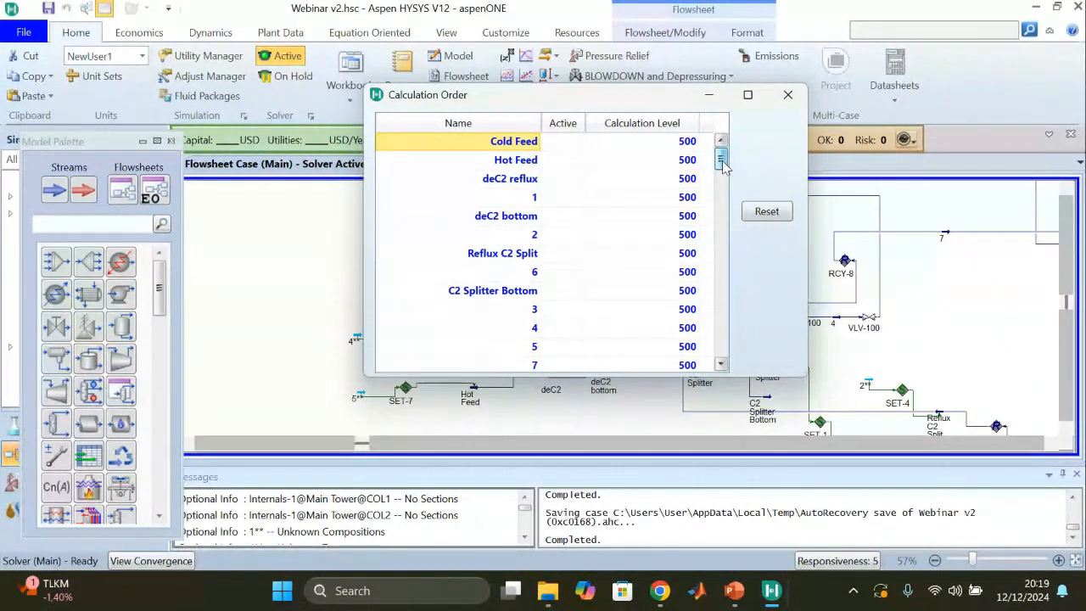
{"action": "left_click_drag", "start_coordinate": [722, 165], "coordinate": [721, 337]}
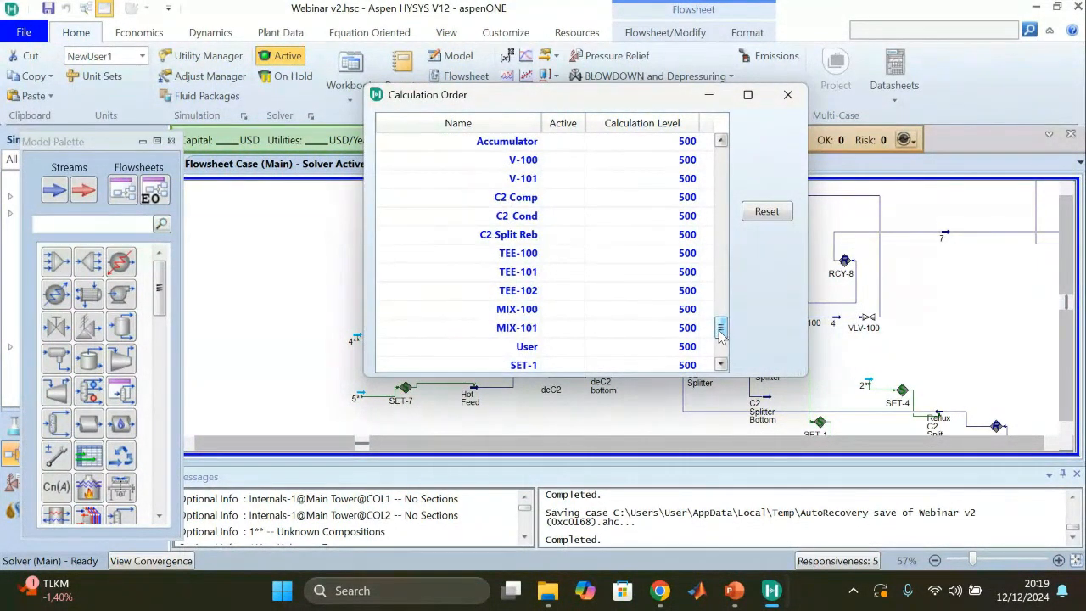
{"action": "left_click_drag", "start_coordinate": [721, 337], "coordinate": [722, 301]}
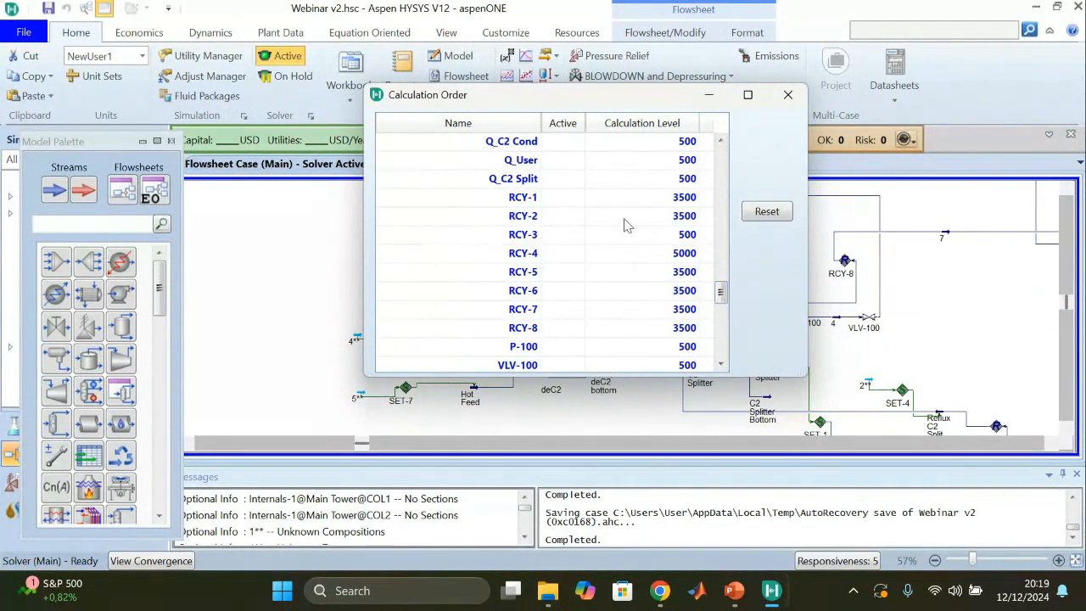
{"action": "left_click", "coordinate": [649, 236]}
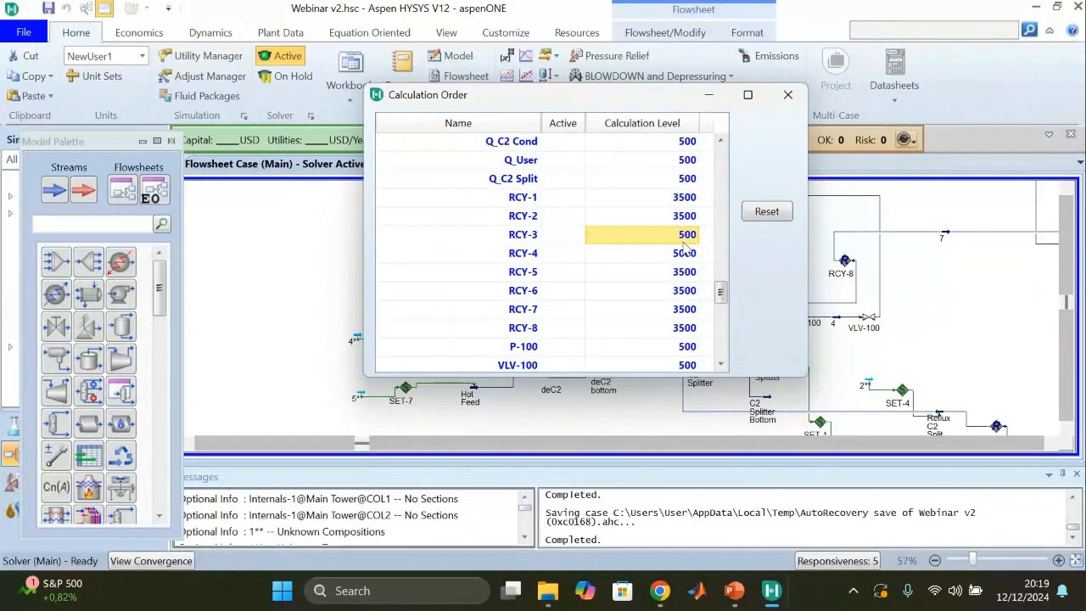
{"action": "left_click", "coordinate": [513, 257]}
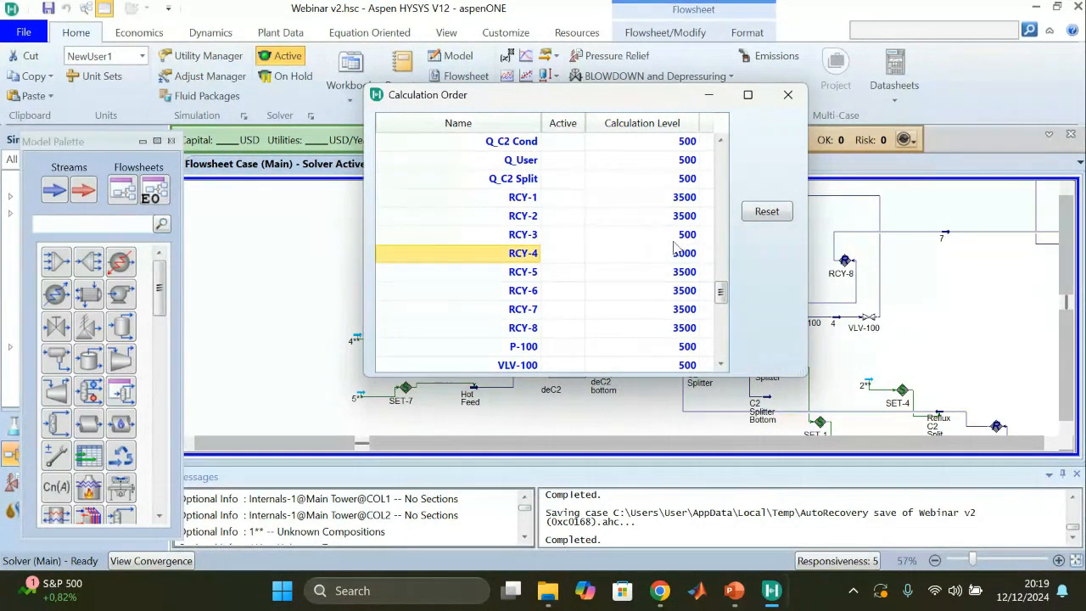
{"action": "left_click", "coordinate": [512, 238]}
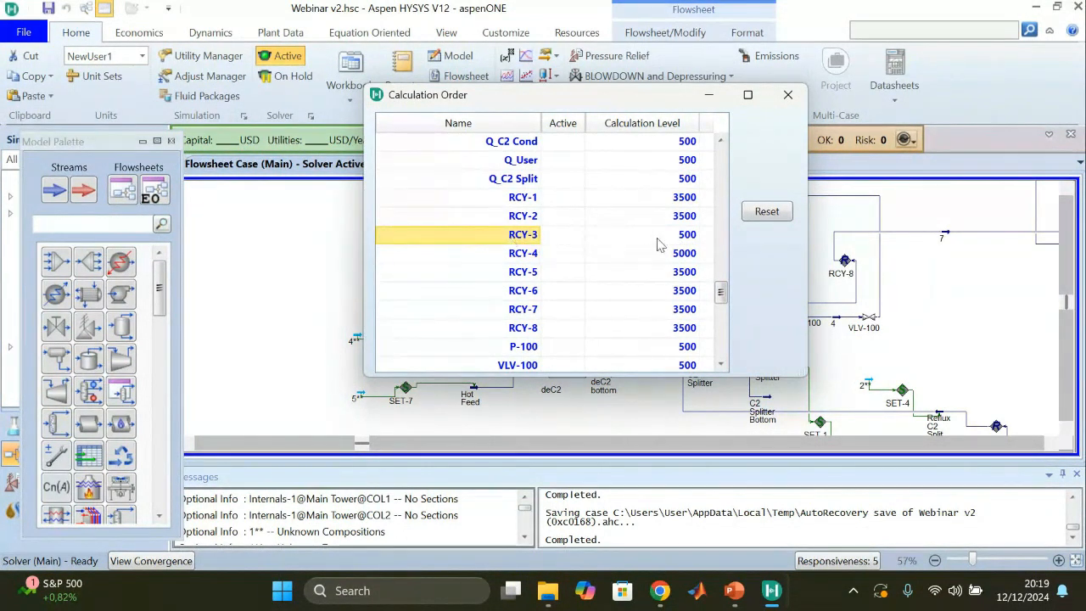
{"action": "left_click", "coordinate": [677, 242]}
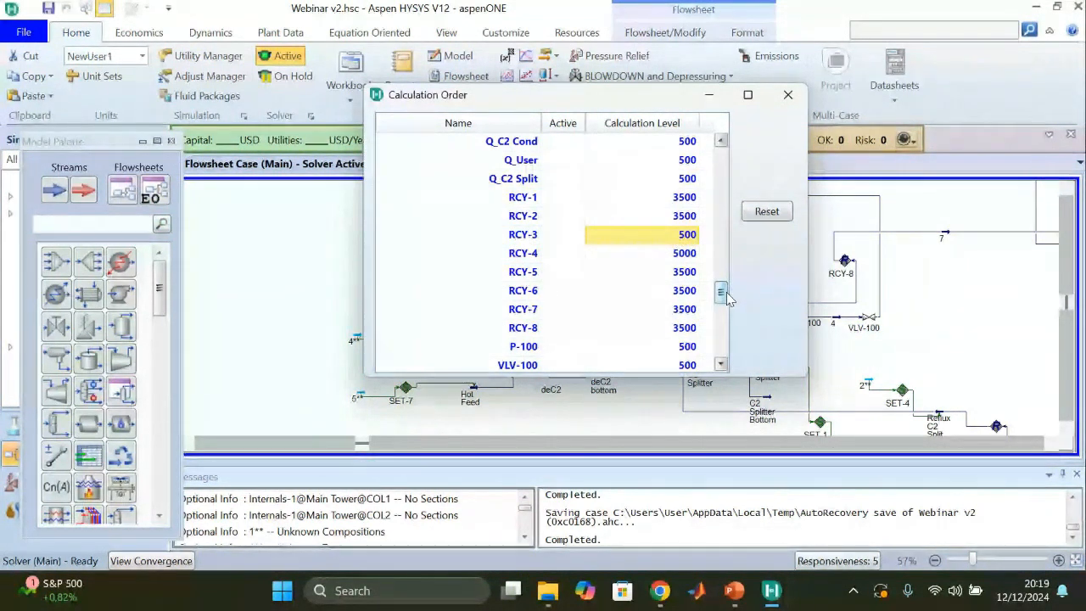
- Check the calculation level of SET-2 against the other SET blocks, then close the Calculation Order list
{"action": "left_click_drag", "start_coordinate": [728, 297], "coordinate": [727, 347]}
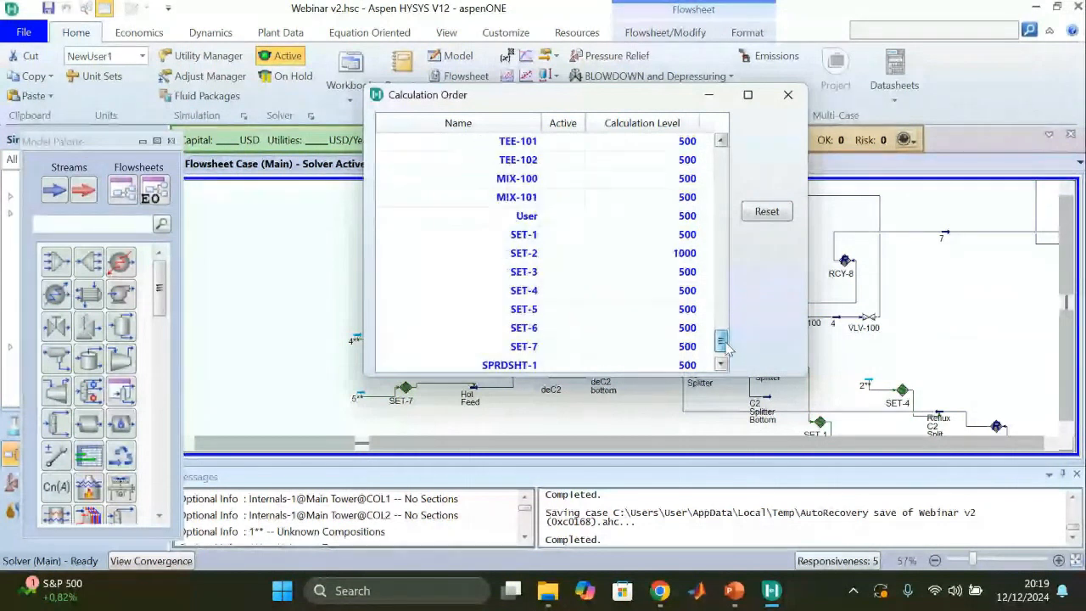
{"action": "left_click", "coordinate": [512, 257]}
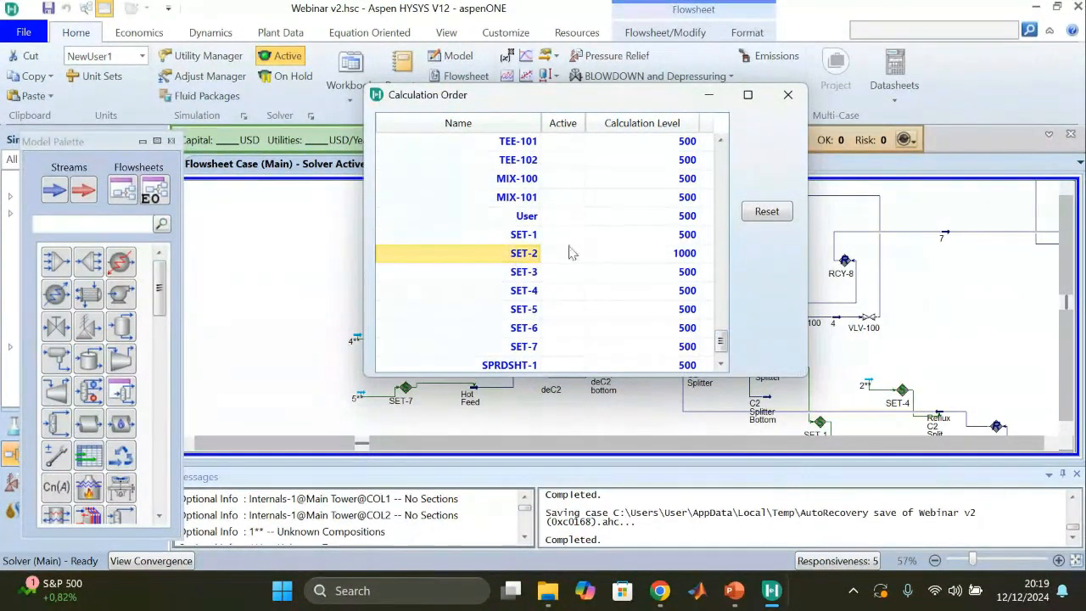
{"action": "left_click", "coordinate": [660, 253]}
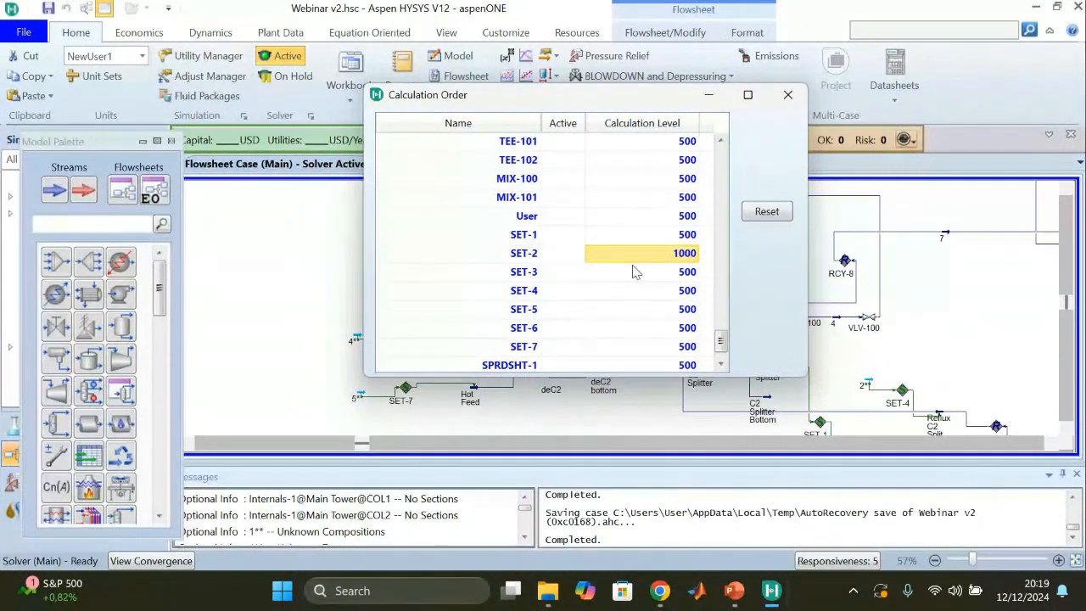
{"action": "left_click", "coordinate": [788, 96]}
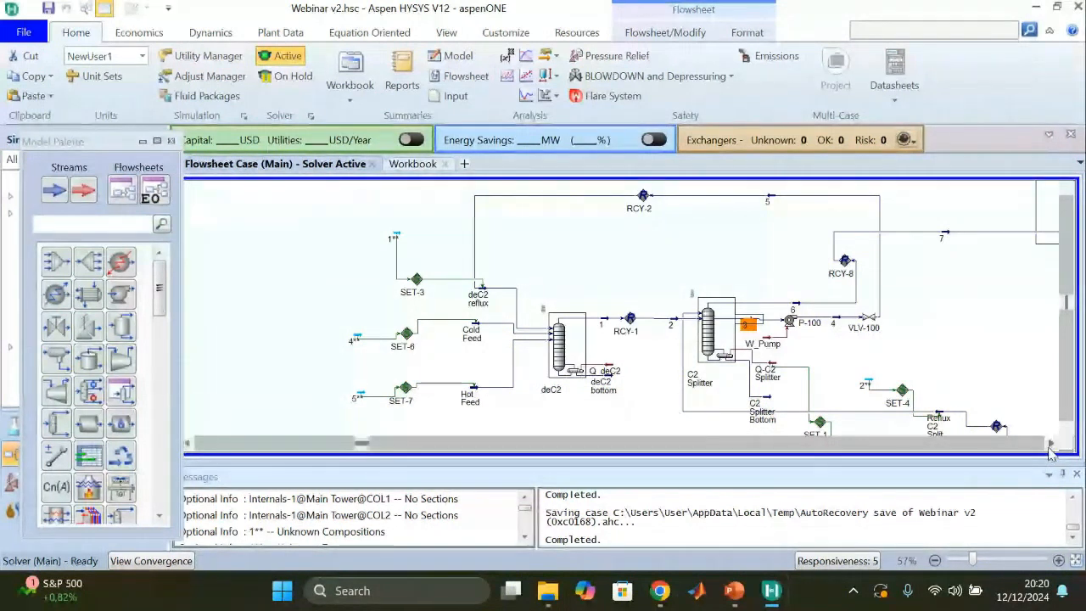
- Locate SET-2 beside RCY-5 on the flowsheet and trace its surroundings back to the deC2 and C2 Splitter columns
{"action": "left_click", "coordinate": [1049, 444]}
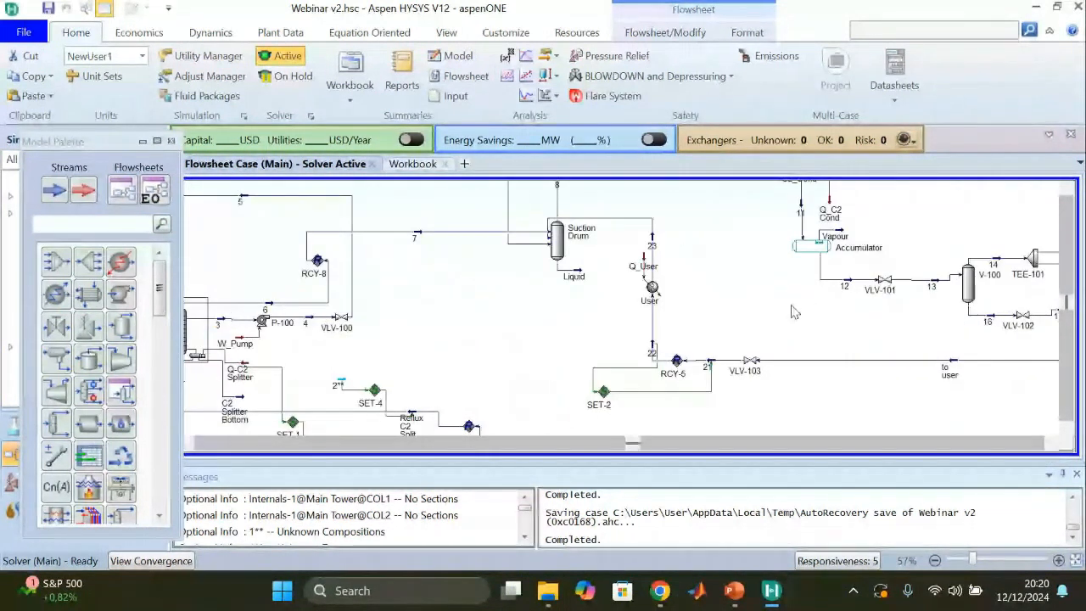
{"action": "scroll", "coordinate": [793, 311], "scroll_direction": "down", "scroll_amount": 1}
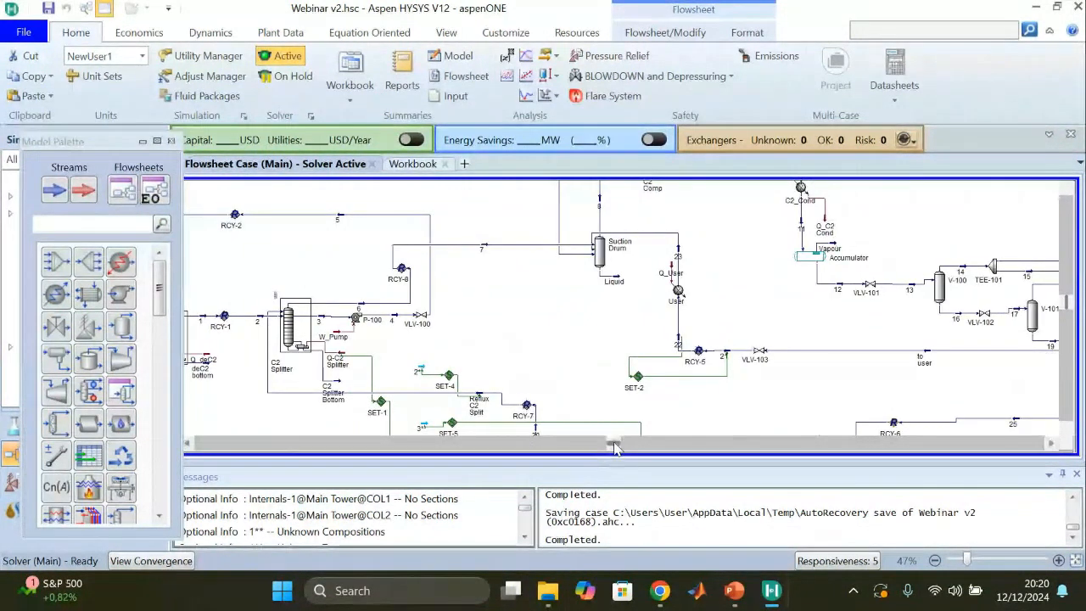
{"action": "left_click", "coordinate": [527, 444]}
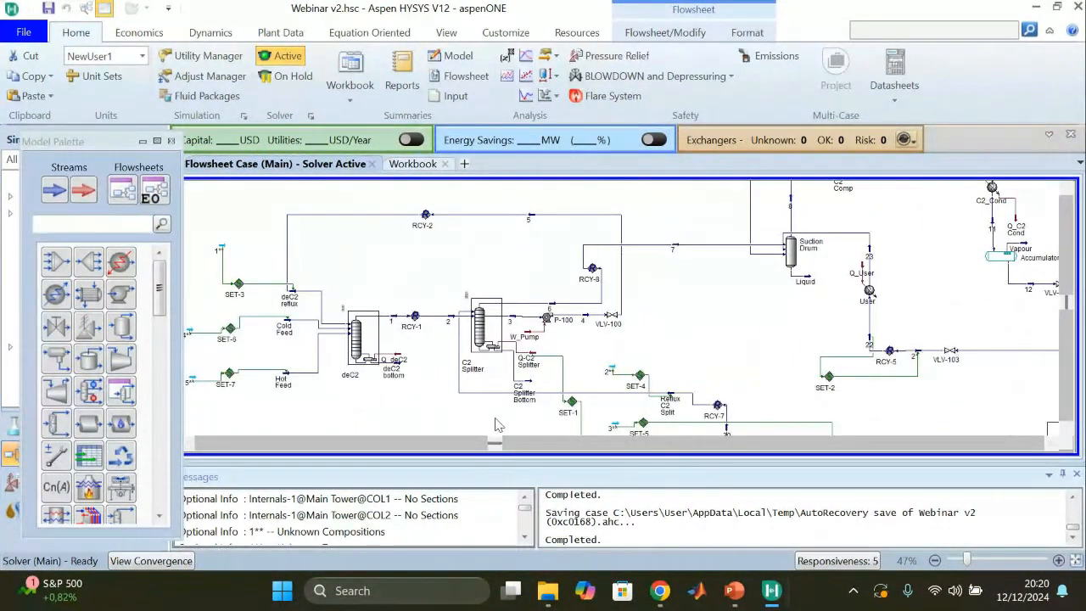
{"action": "left_click_drag", "start_coordinate": [498, 424], "coordinate": [427, 429]}
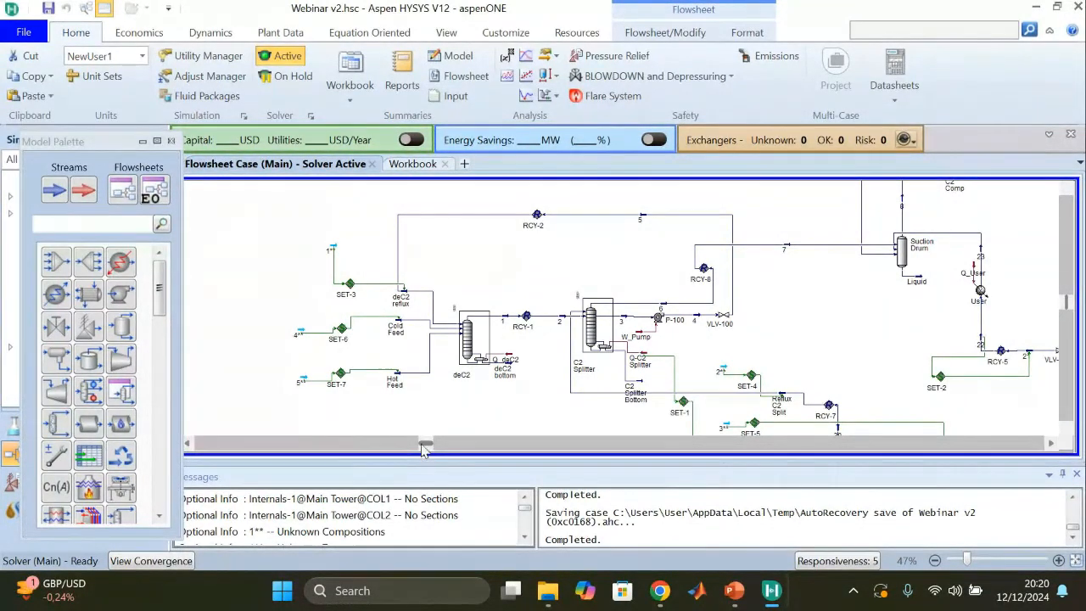
{"action": "left_click_drag", "start_coordinate": [424, 448], "coordinate": [688, 448]}
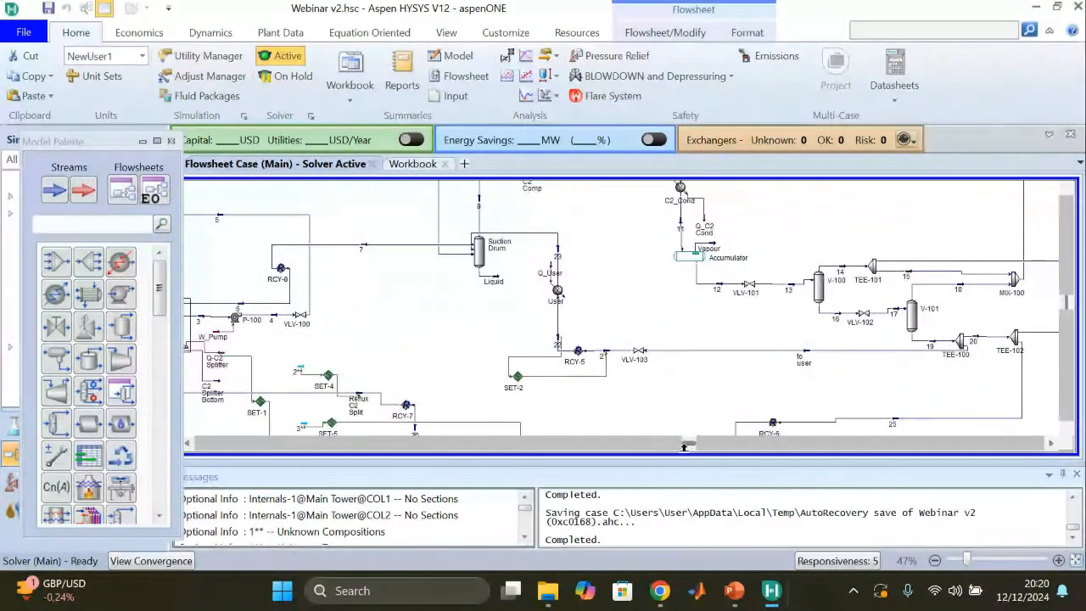
- Inspect the User heater, open the Q_User energy stream to check its specified heat flow, and close it again
{"action": "scroll", "coordinate": [535, 355], "scroll_direction": "up", "scroll_amount": 2}
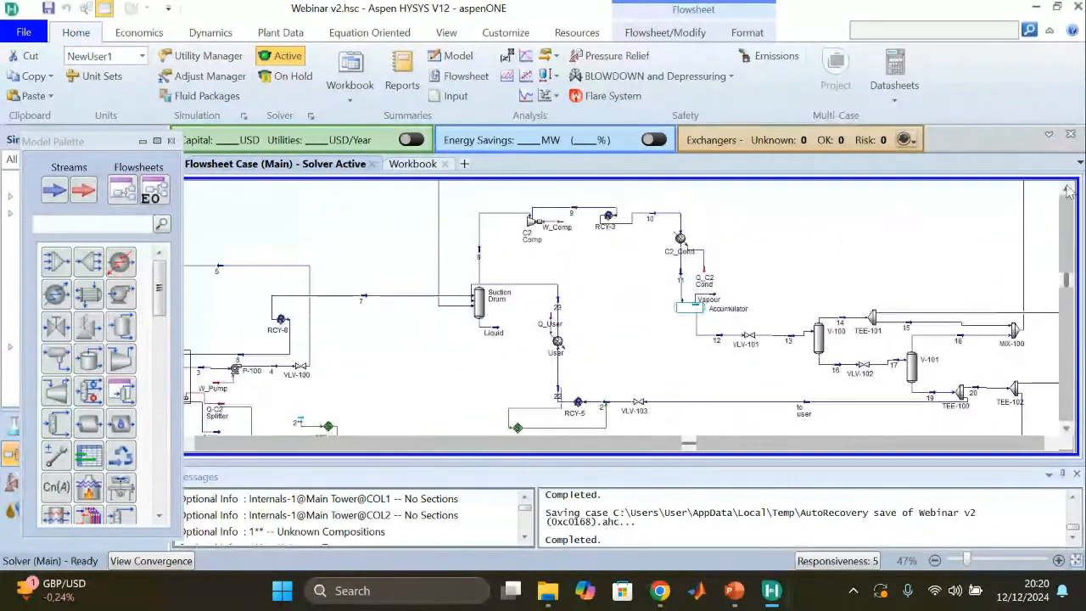
{"action": "mouse_move", "coordinate": [558, 341]}
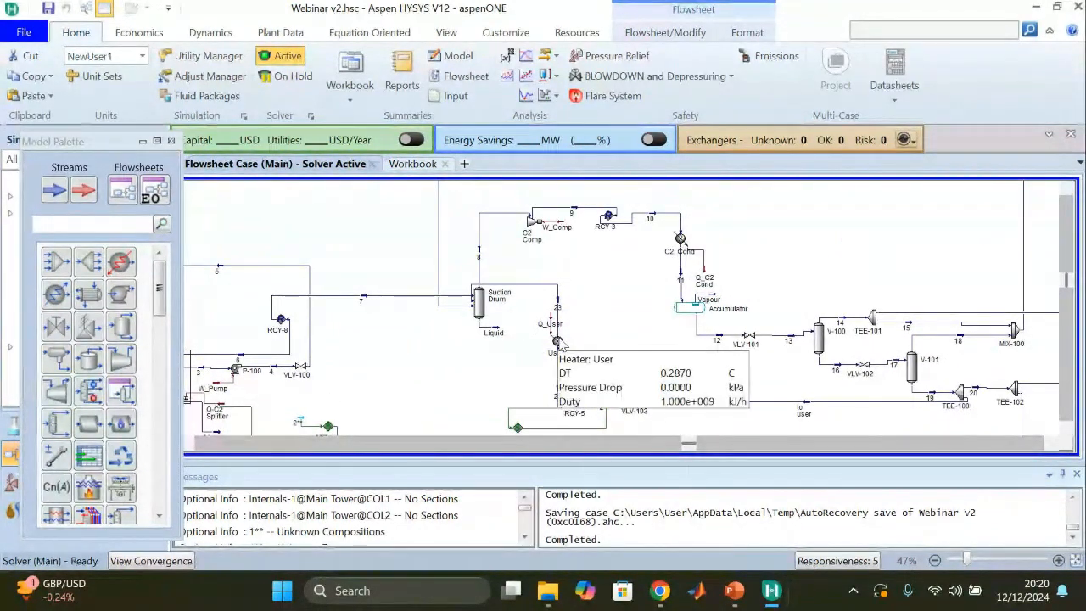
{"action": "scroll", "coordinate": [560, 343], "scroll_direction": "up", "scroll_amount": 1}
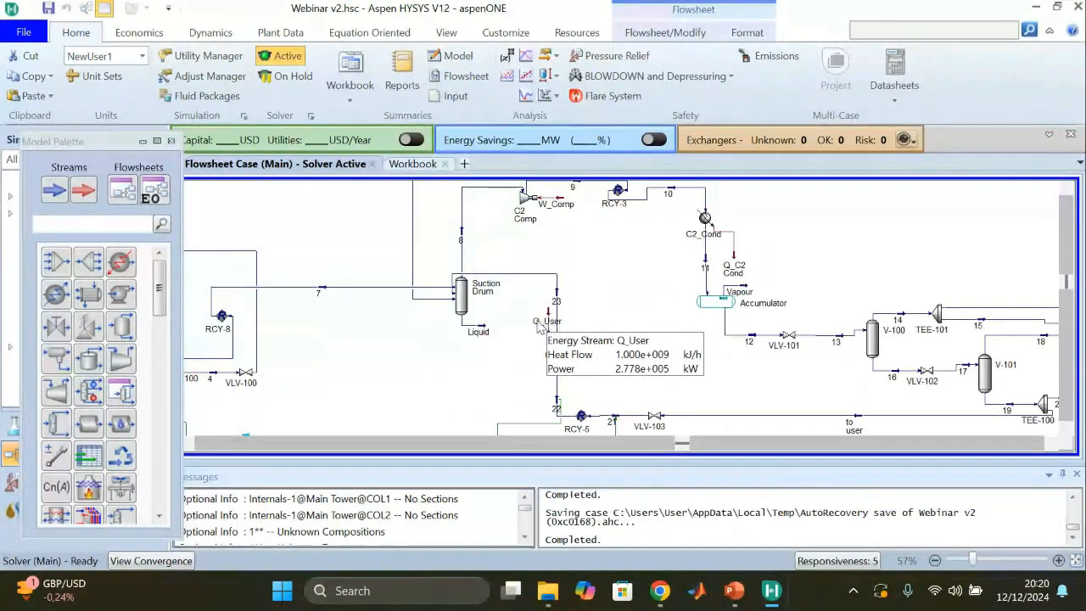
{"action": "double_click", "coordinate": [538, 322]}
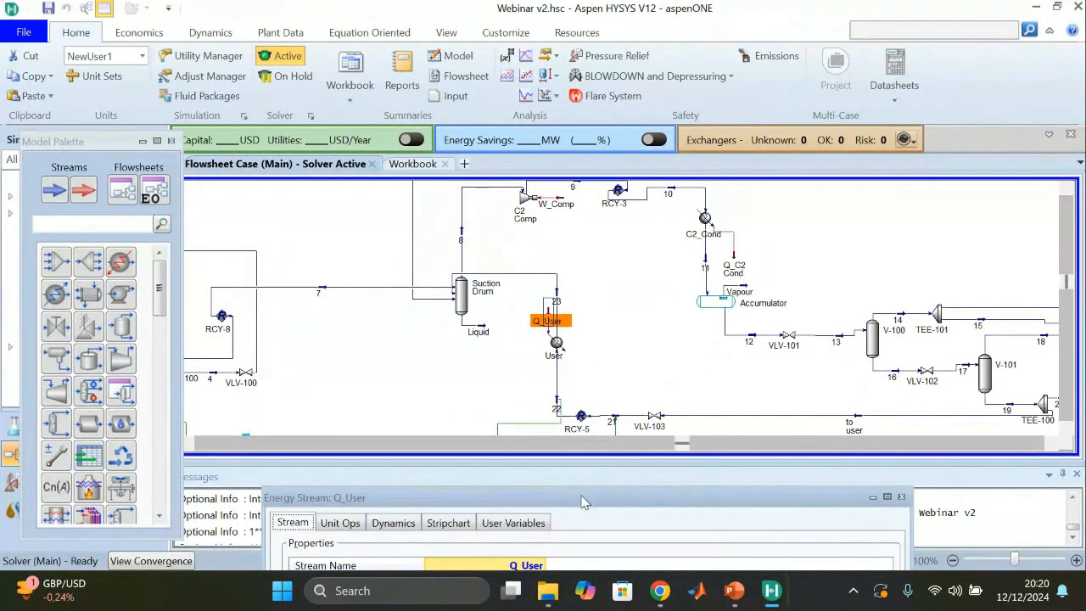
{"action": "left_click_drag", "start_coordinate": [582, 502], "coordinate": [554, 253]}
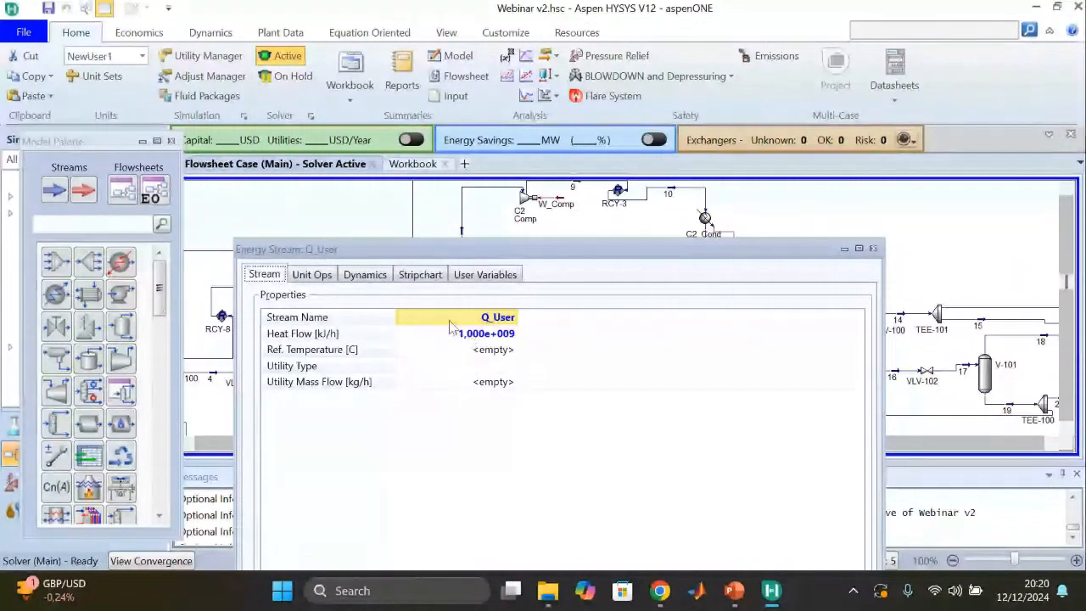
{"action": "left_click", "coordinate": [871, 249]}
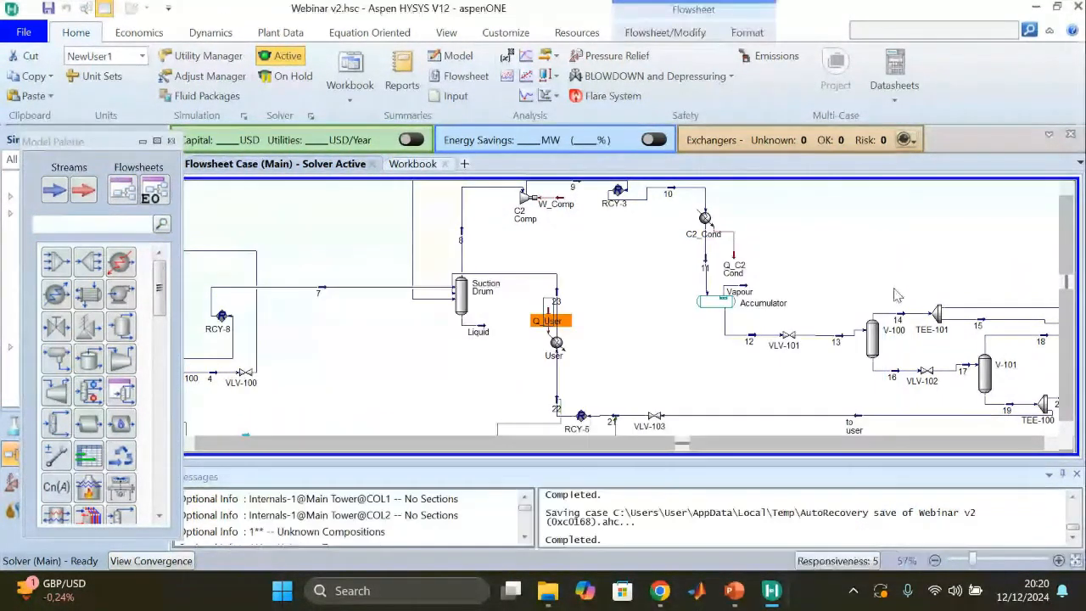
- Examine streams 9 and 10 on either side of RCY-3, downstream of the C2 compressor
{"action": "left_click", "coordinate": [1067, 189]}
{"action": "left_click", "coordinate": [1067, 189]}
{"action": "left_click", "coordinate": [1068, 190]}
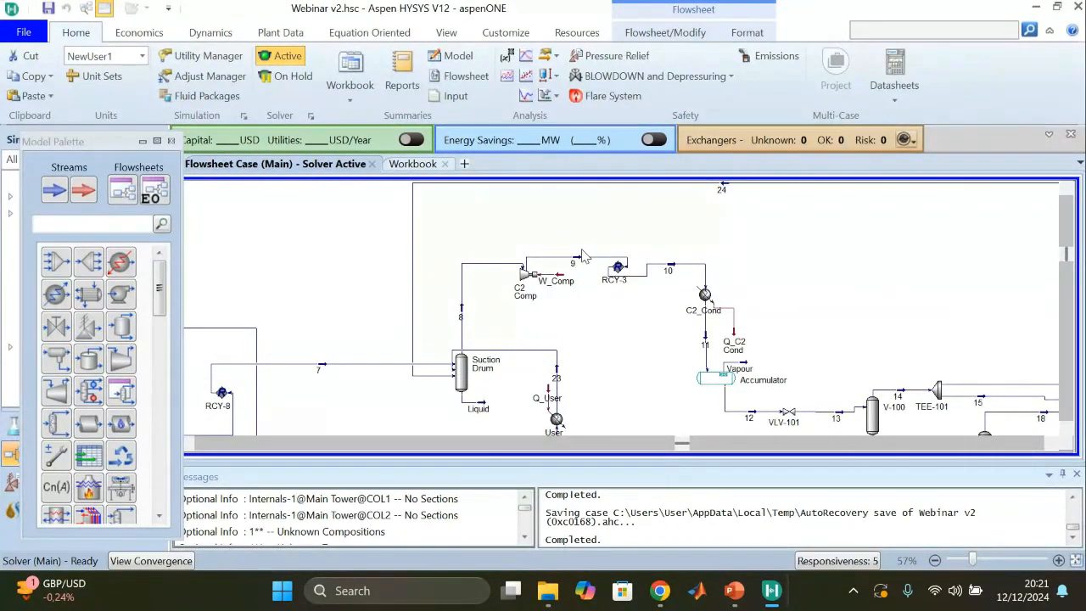
{"action": "mouse_move", "coordinate": [574, 265]}
{"action": "mouse_move", "coordinate": [664, 276]}
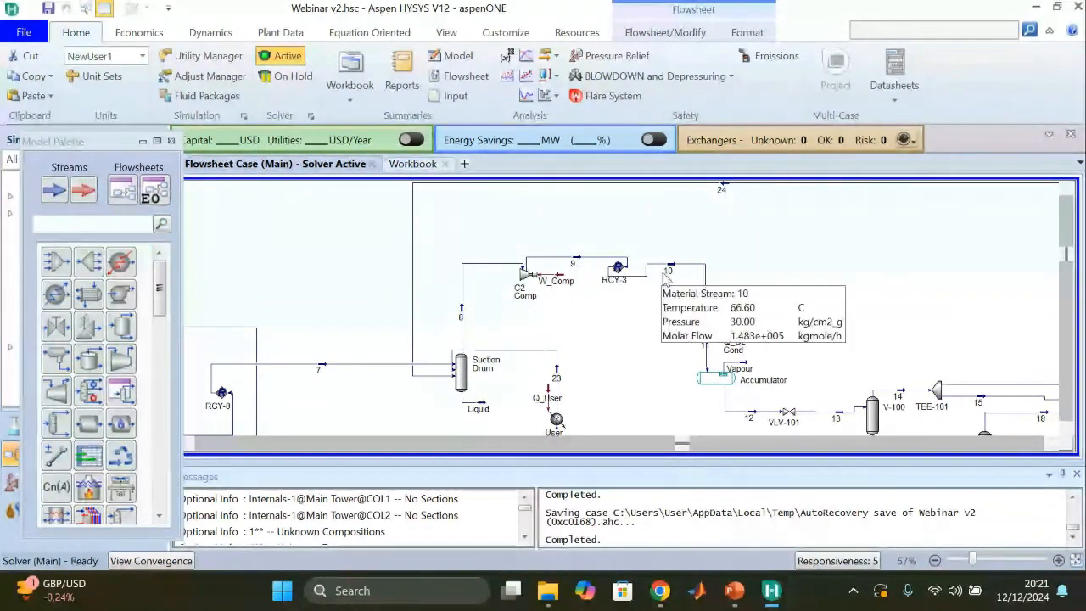
- Follow the refrigeration loop from stream 10 through the C2_Cond cooler and over to the User heater
{"action": "scroll", "coordinate": [1066, 436], "scroll_direction": "down", "scroll_amount": 3}
{"action": "left_click", "coordinate": [1052, 443]}
{"action": "left_click", "coordinate": [1052, 443]}
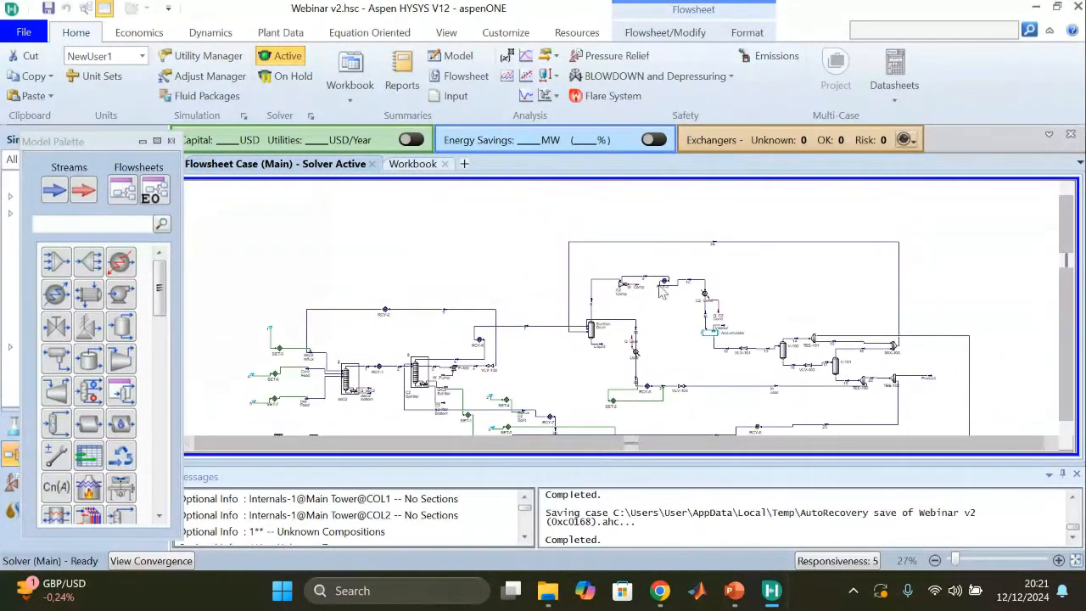
{"action": "scroll", "coordinate": [670, 289], "scroll_direction": "up", "scroll_amount": 2}
{"action": "left_click", "coordinate": [696, 287]}
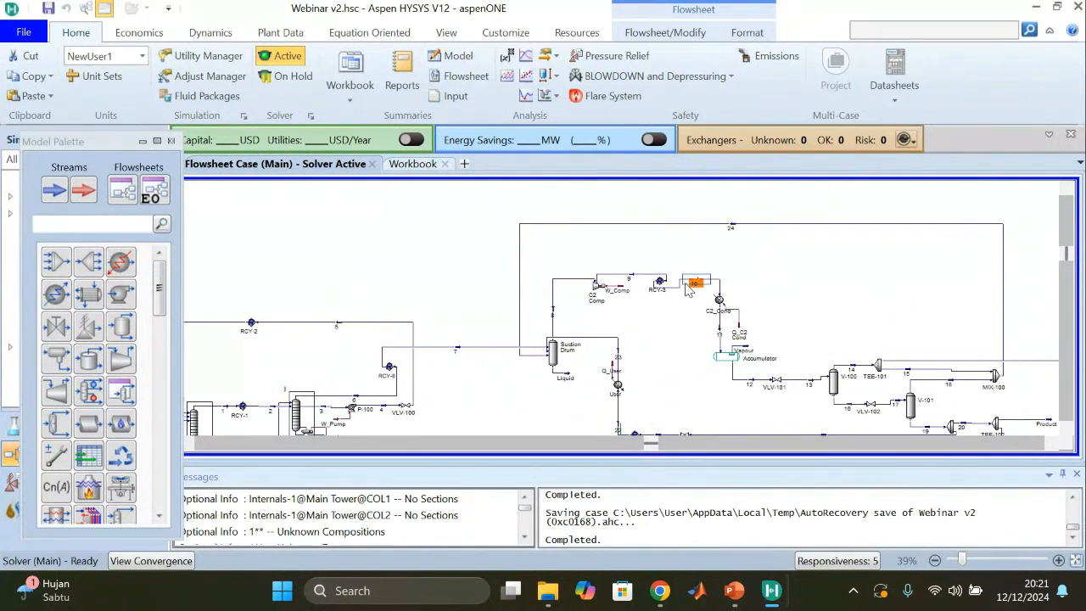
{"action": "mouse_move", "coordinate": [719, 299]}
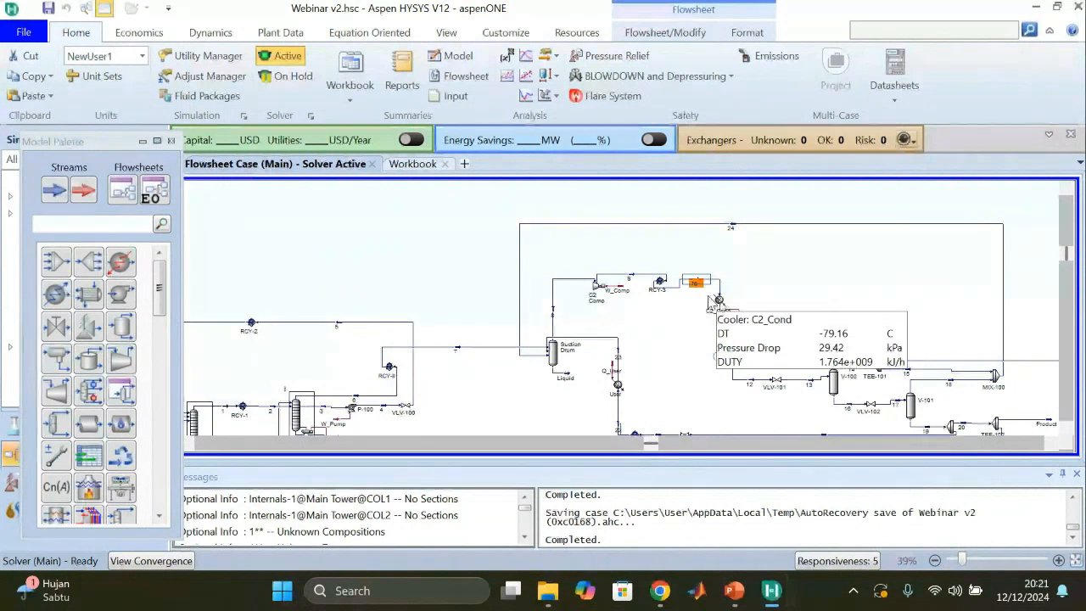
{"action": "mouse_move", "coordinate": [617, 379]}
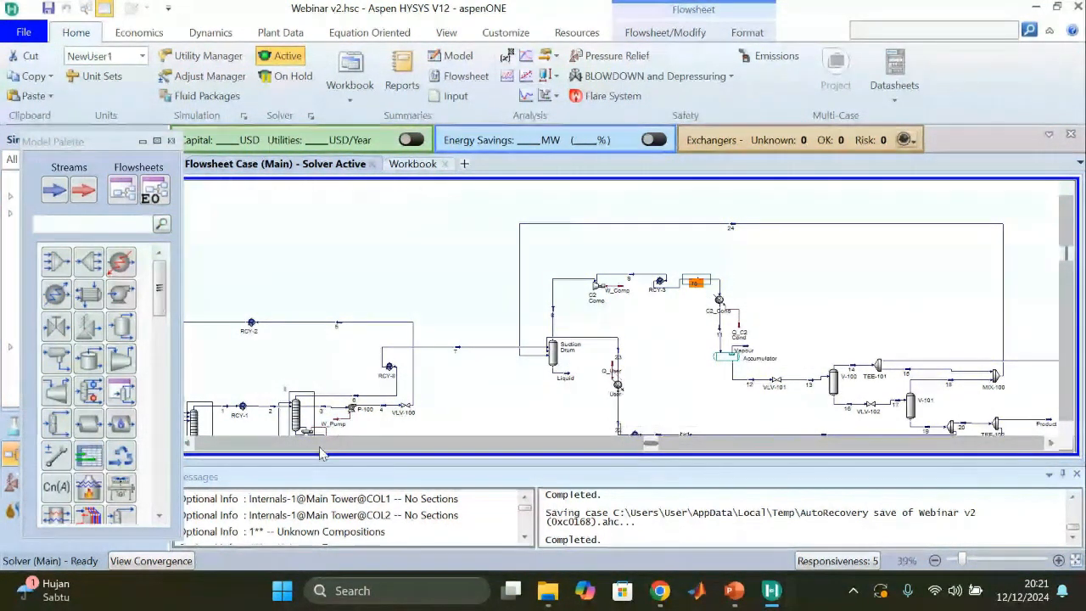
- Look over the deC2 and C2 Splitter section and its recycles, then return to RCY-3 in the refrigeration loop
{"action": "left_click", "coordinate": [186, 448]}
{"action": "left_click", "coordinate": [185, 448]}
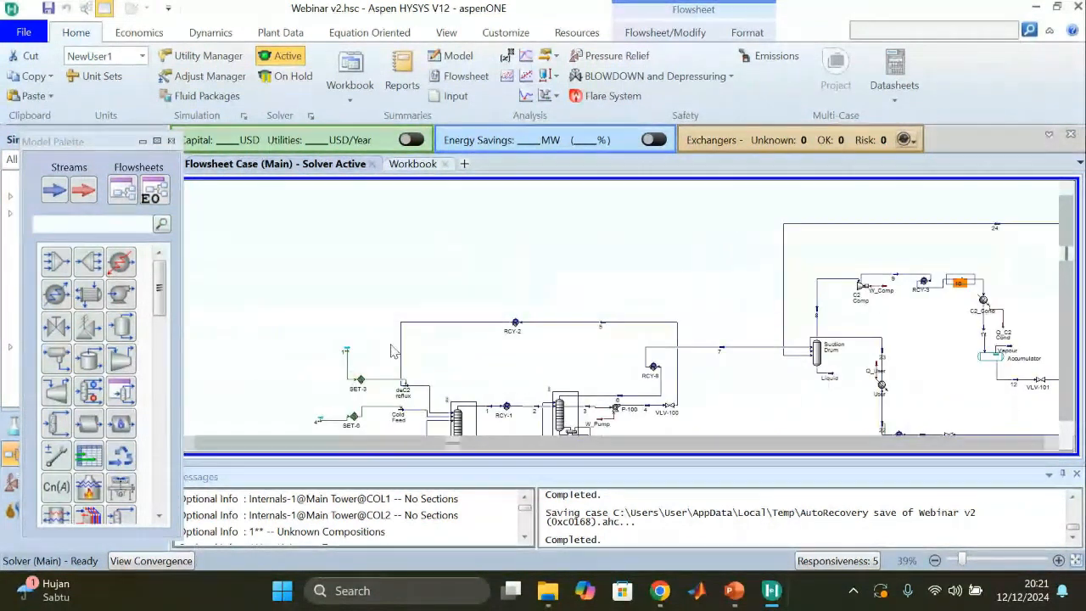
{"action": "left_click", "coordinate": [1050, 445]}
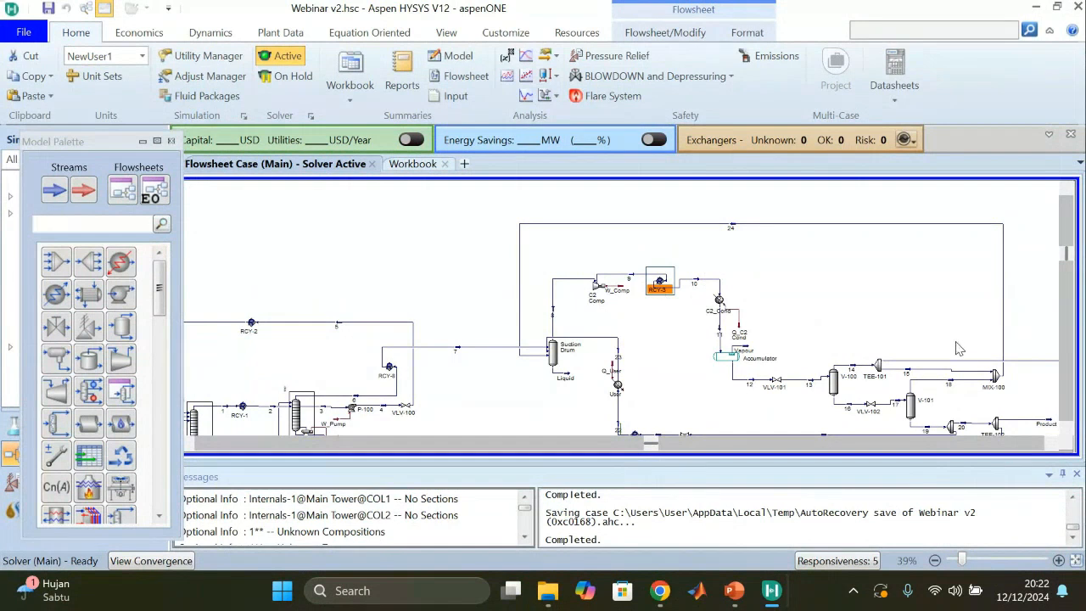
- Examine how SET-2 and RCY-5 connect to the User heater, and check the Q_User duty and stream 19 below V-101
{"action": "left_click", "coordinate": [1070, 430]}
{"action": "left_click", "coordinate": [1069, 430]}
{"action": "left_click", "coordinate": [1069, 430]}
{"action": "left_click", "coordinate": [1069, 430]}
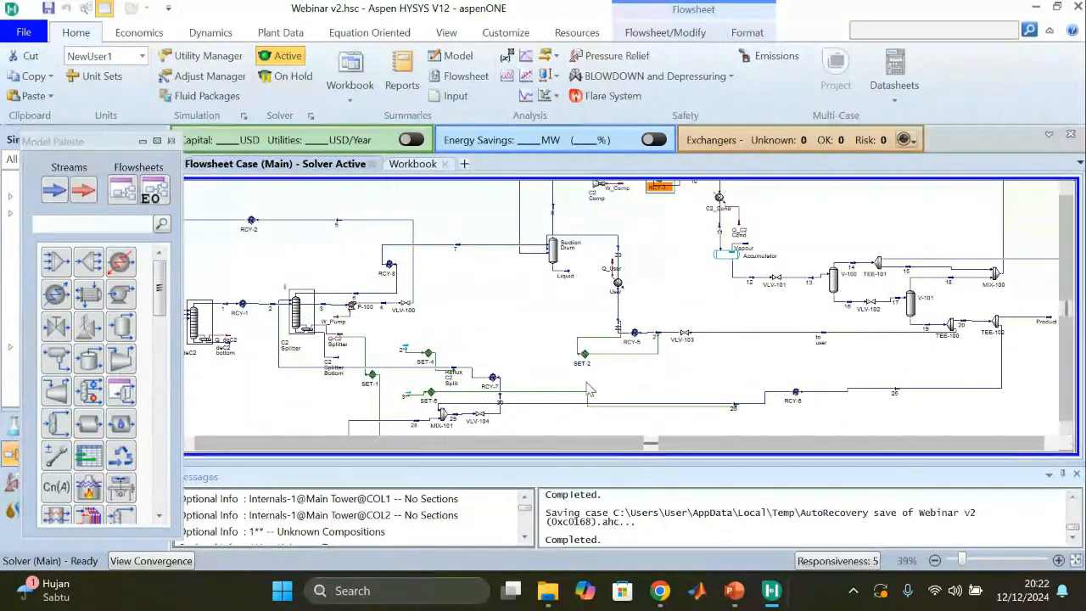
{"action": "mouse_move", "coordinate": [582, 367]}
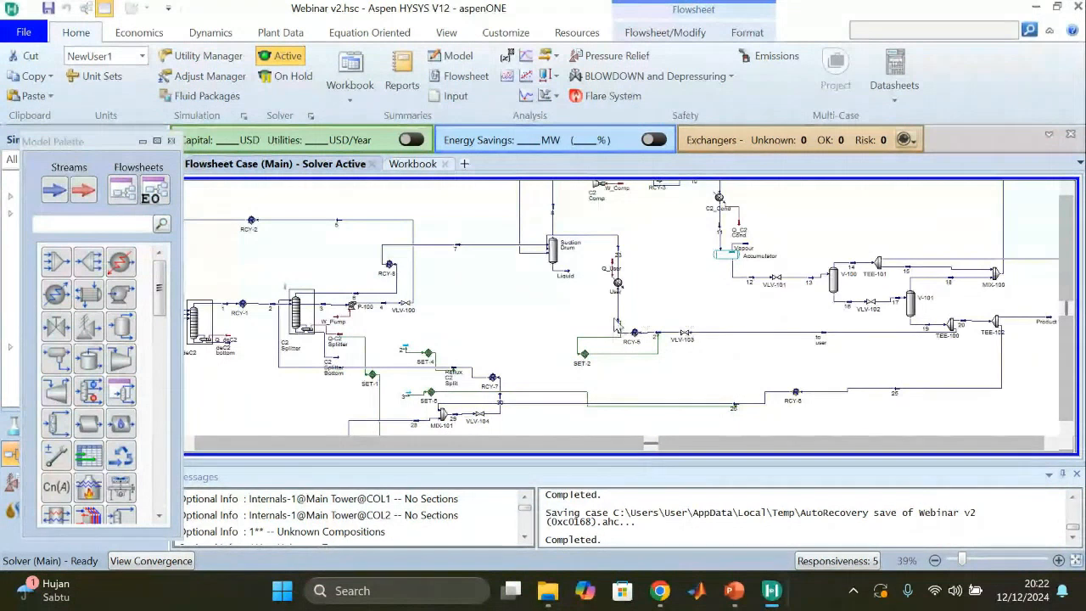
{"action": "left_click", "coordinate": [622, 288]}
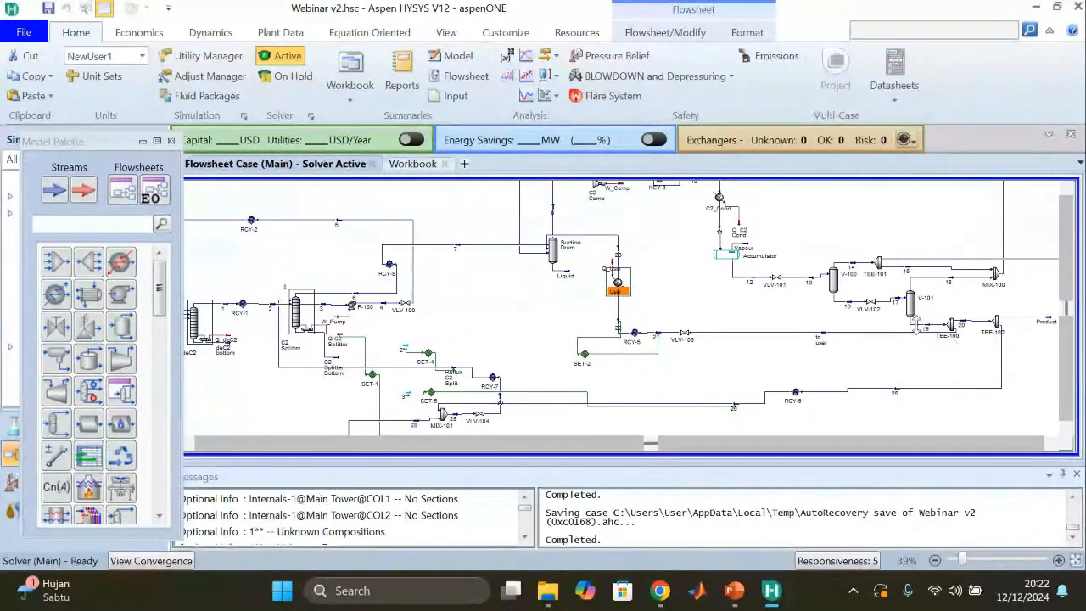
{"action": "mouse_move", "coordinate": [931, 331]}
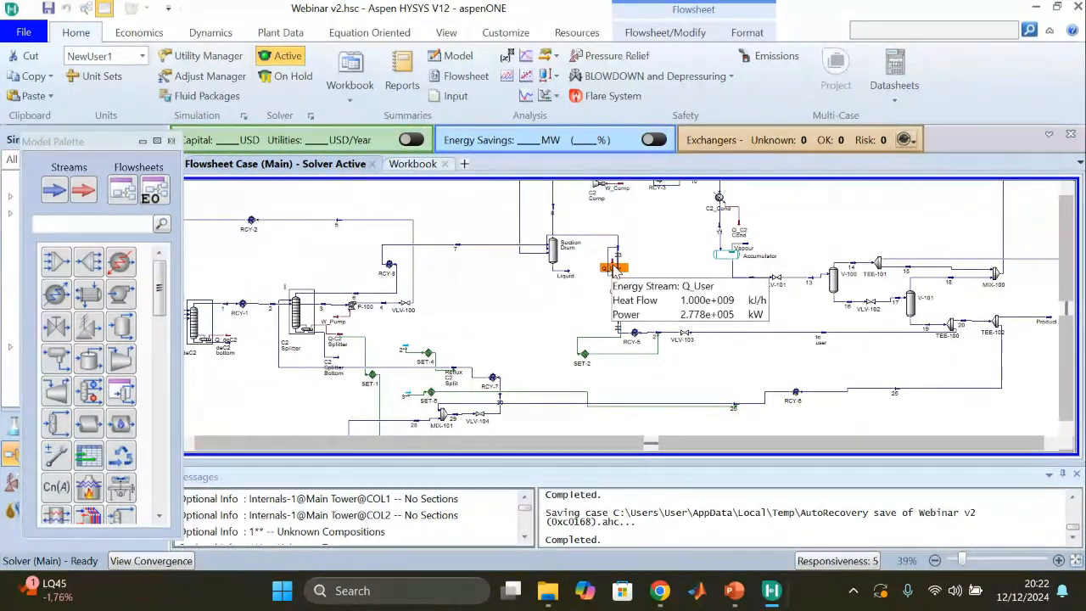
{"action": "scroll", "coordinate": [611, 269], "scroll_direction": "up", "scroll_amount": 3}
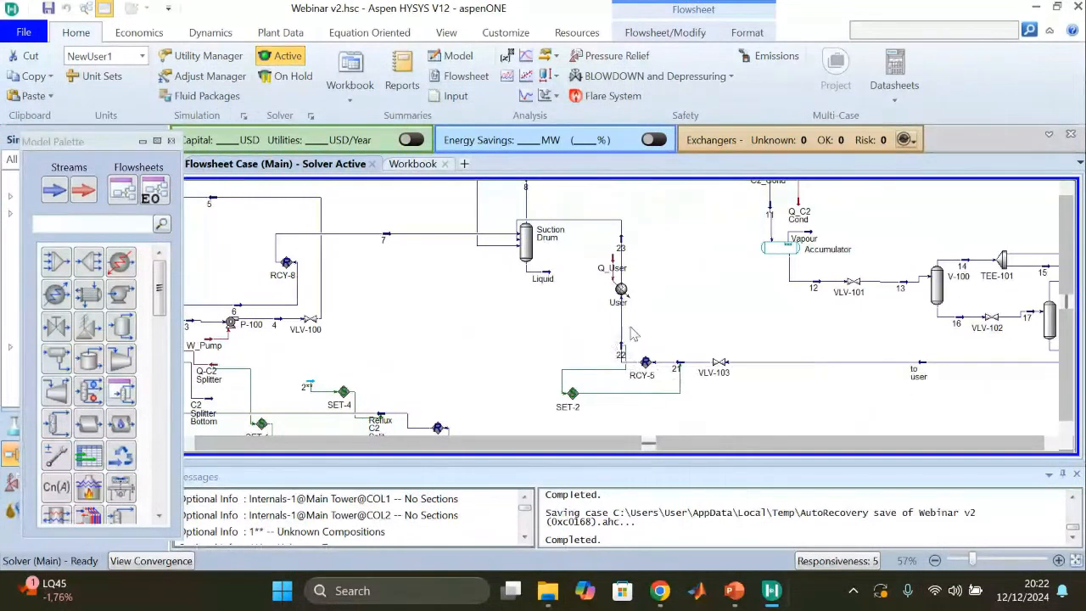
- Examine how SET-2 links streams 21 and 22 around RCY-5, between VLV-103 and the User heater
{"action": "left_click", "coordinate": [1053, 445]}
{"action": "left_click", "coordinate": [1052, 445]}
{"action": "left_click", "coordinate": [1053, 446]}
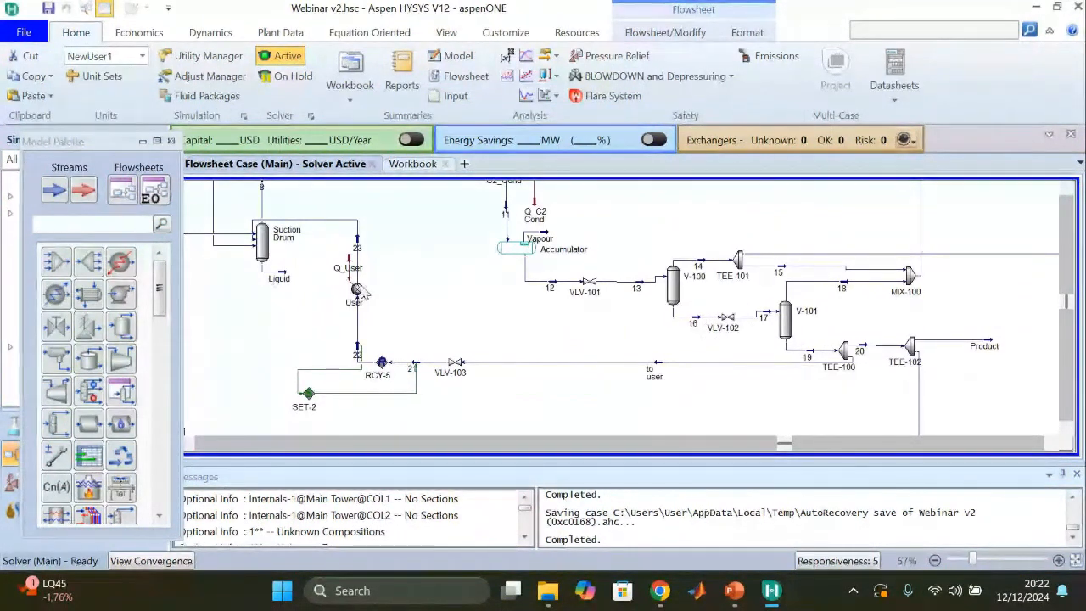
{"action": "mouse_move", "coordinate": [359, 292]}
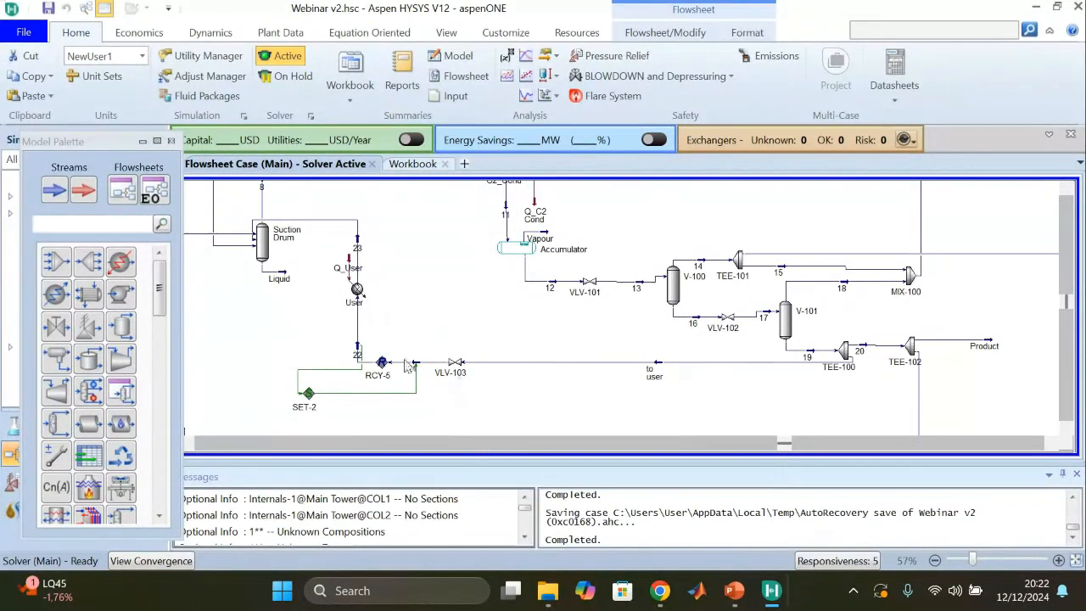
{"action": "mouse_move", "coordinate": [361, 358]}
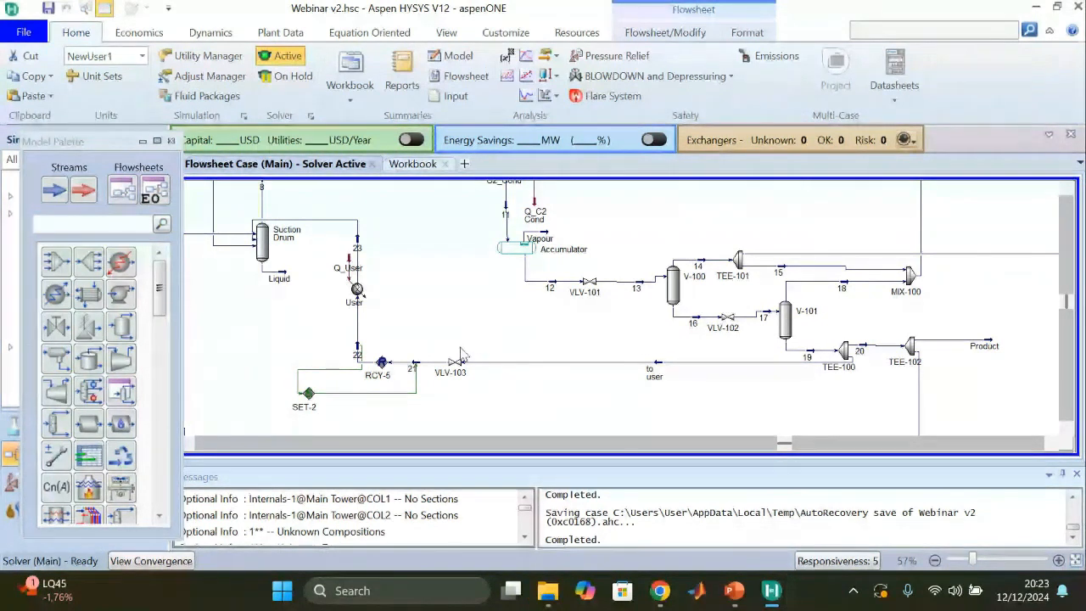
{"action": "left_click", "coordinate": [311, 395]}
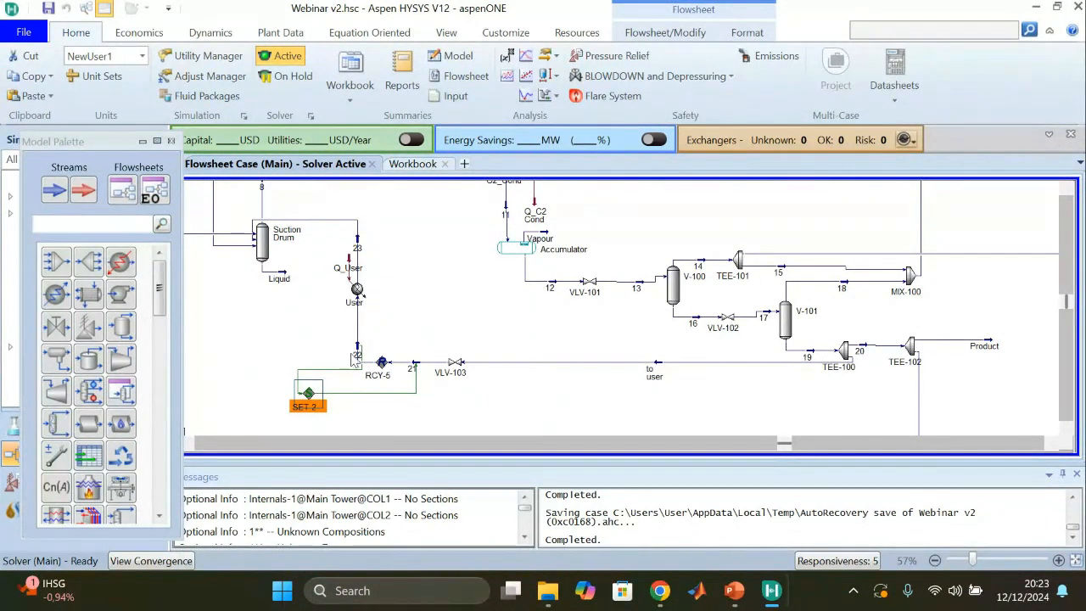
{"action": "left_click", "coordinate": [414, 365]}
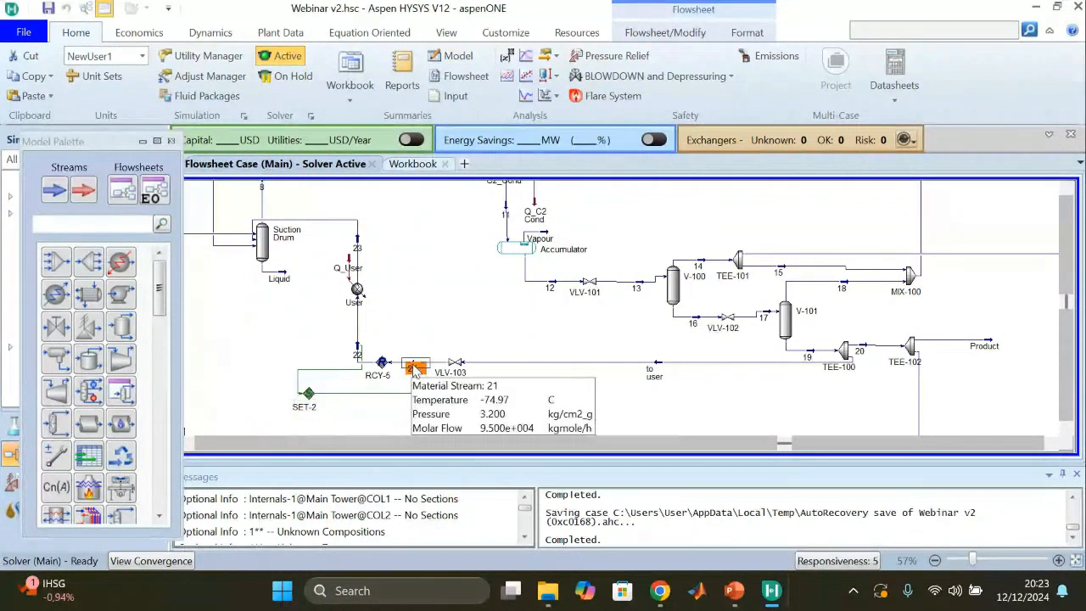
{"action": "left_click", "coordinate": [491, 280]}
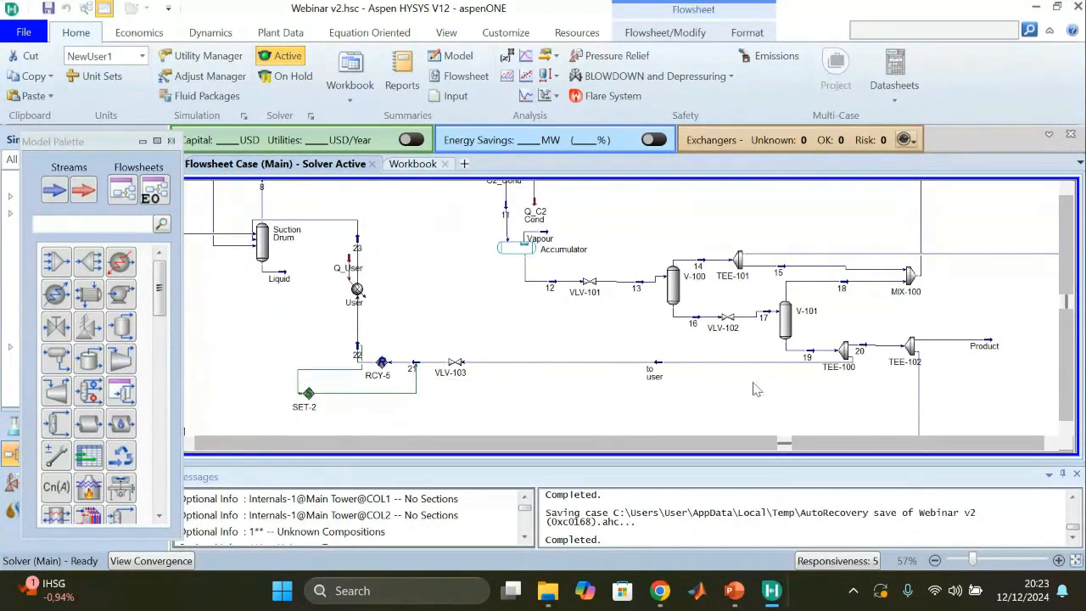
- Check the outlet connections and split flow ratios of TEE-100, including the branch to user, and close its view
{"action": "double_click", "coordinate": [847, 355]}
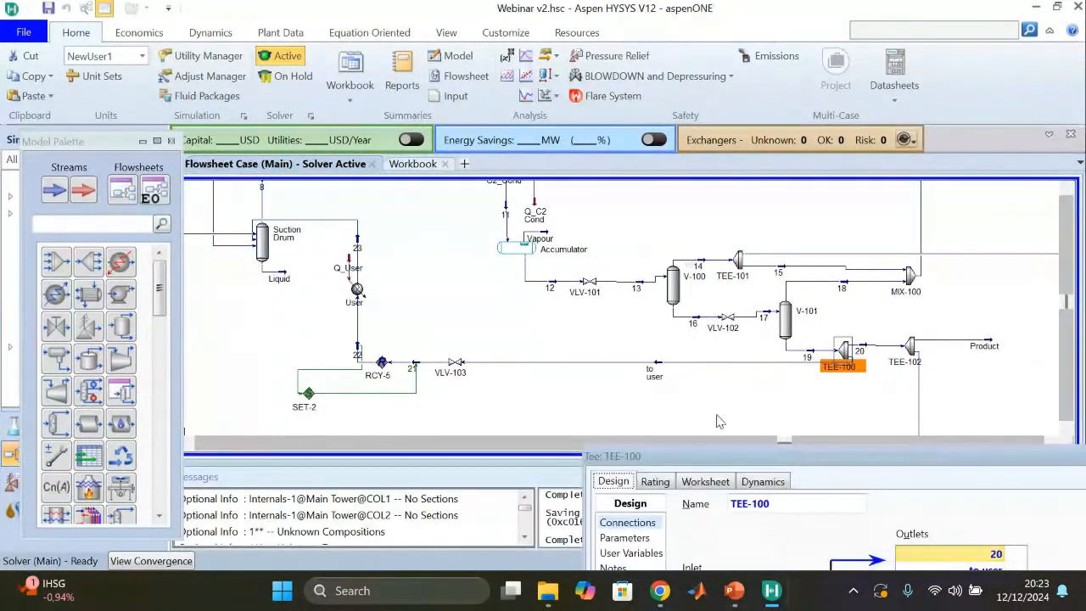
{"action": "left_click_drag", "start_coordinate": [650, 459], "coordinate": [363, 138]}
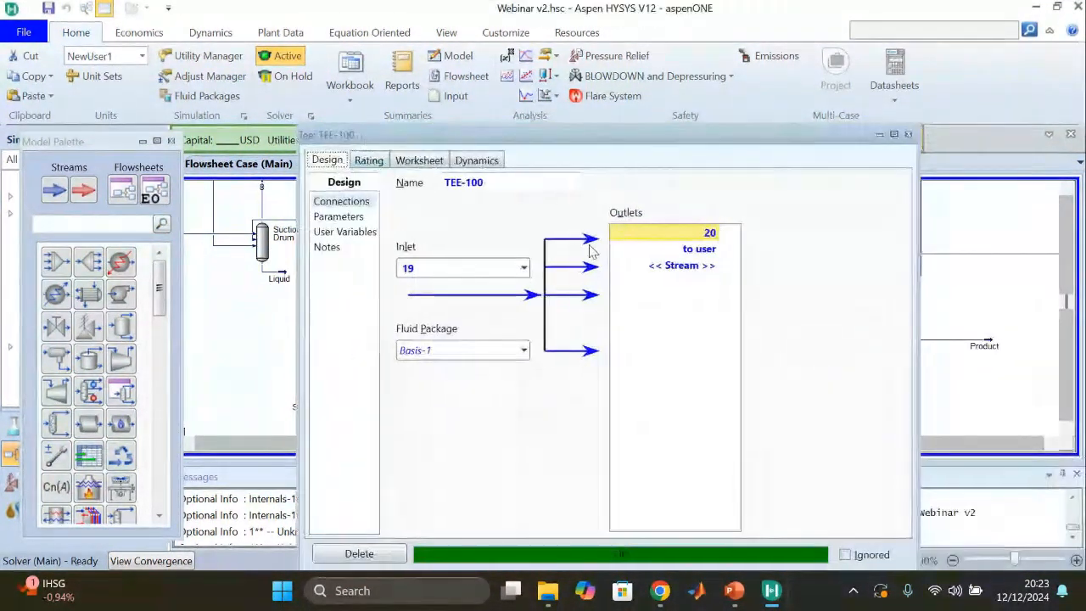
{"action": "left_click", "coordinate": [365, 219]}
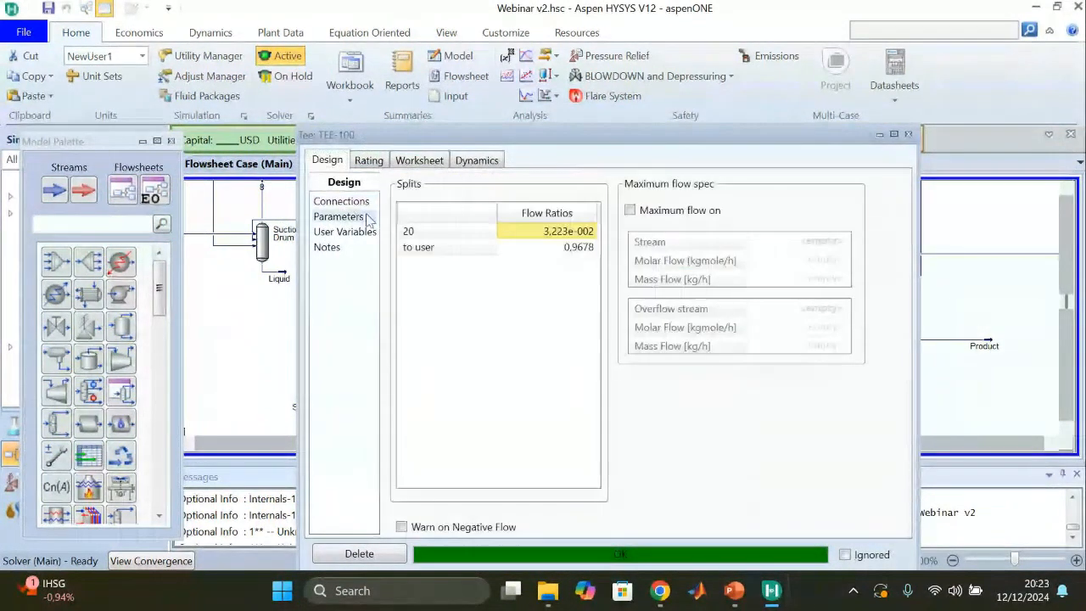
{"action": "left_click", "coordinate": [544, 248]}
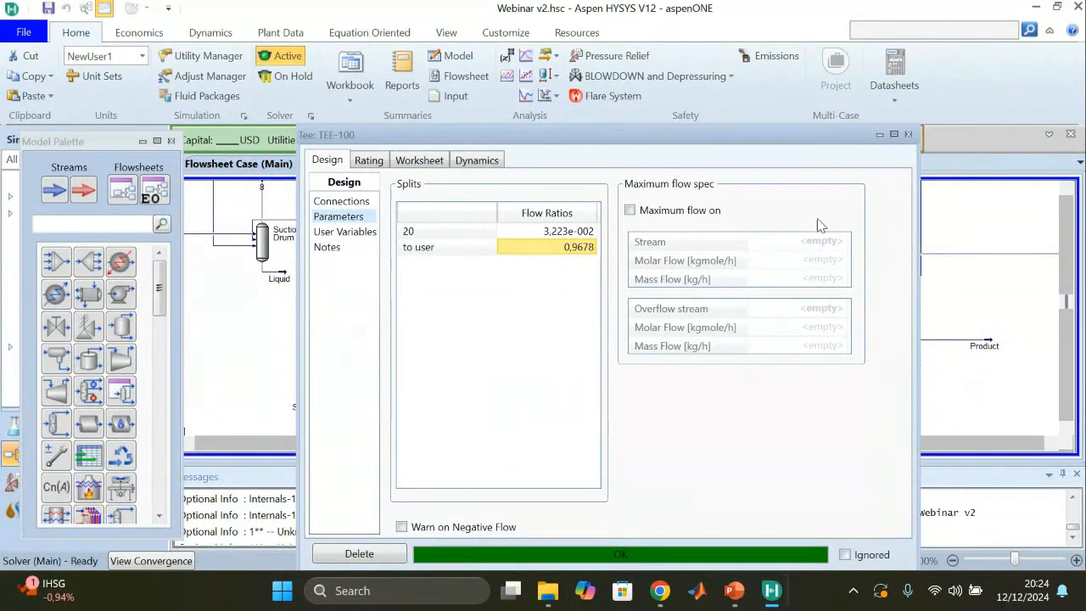
{"action": "left_click", "coordinate": [908, 135]}
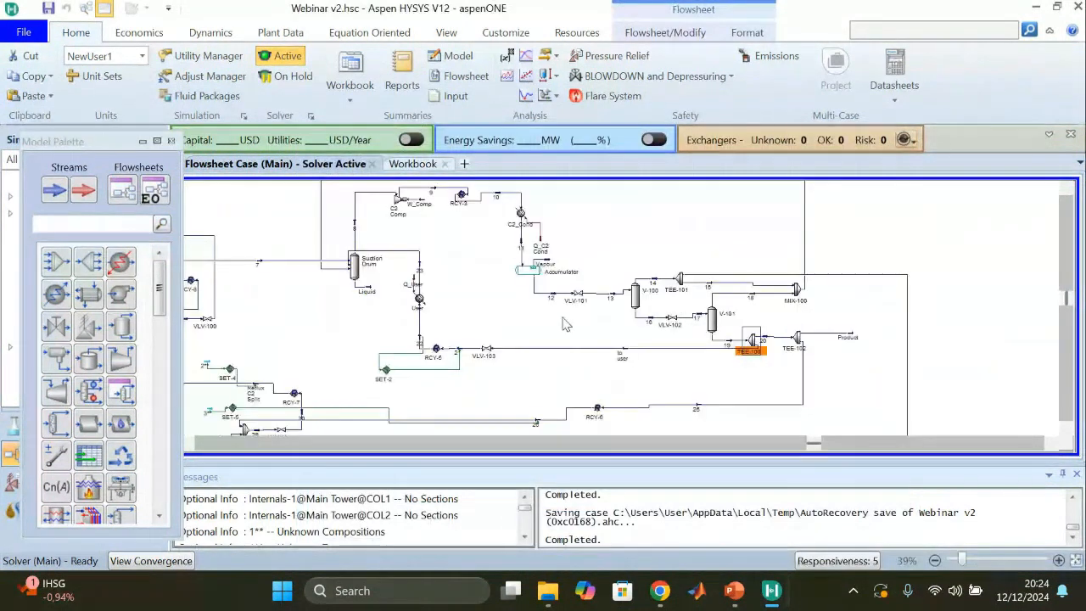
- Look over the whole flowsheet, from the refrigeration loop and C2 Splitter reboil line back to the deC2 feeds
{"action": "scroll", "coordinate": [564, 325], "scroll_direction": "down", "scroll_amount": 2}
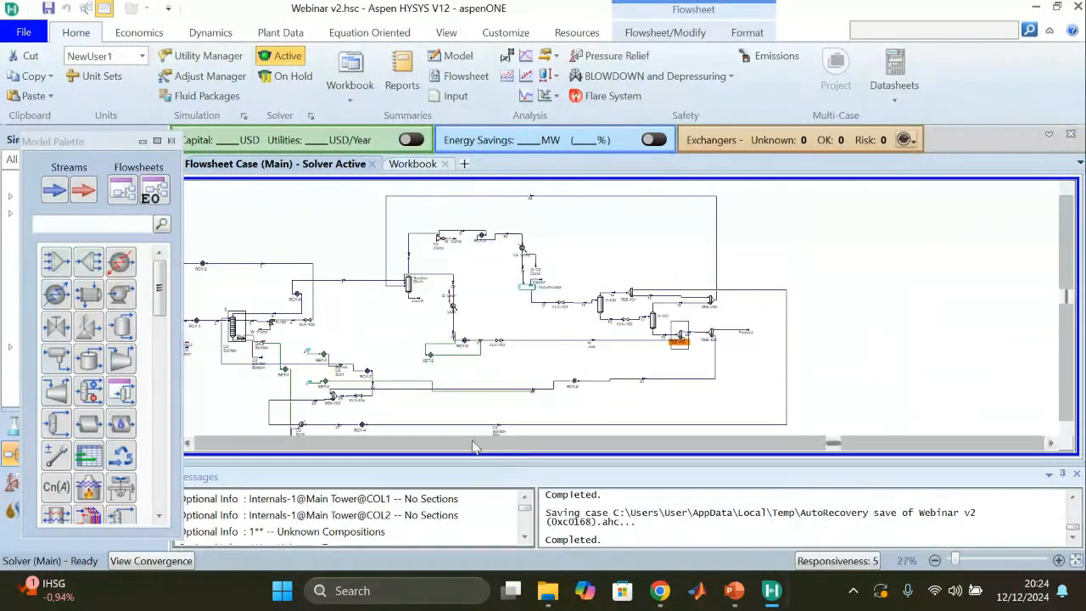
{"action": "left_click", "coordinate": [1067, 431]}
{"action": "left_click", "coordinate": [365, 356]}
{"action": "left_click", "coordinate": [403, 374]}
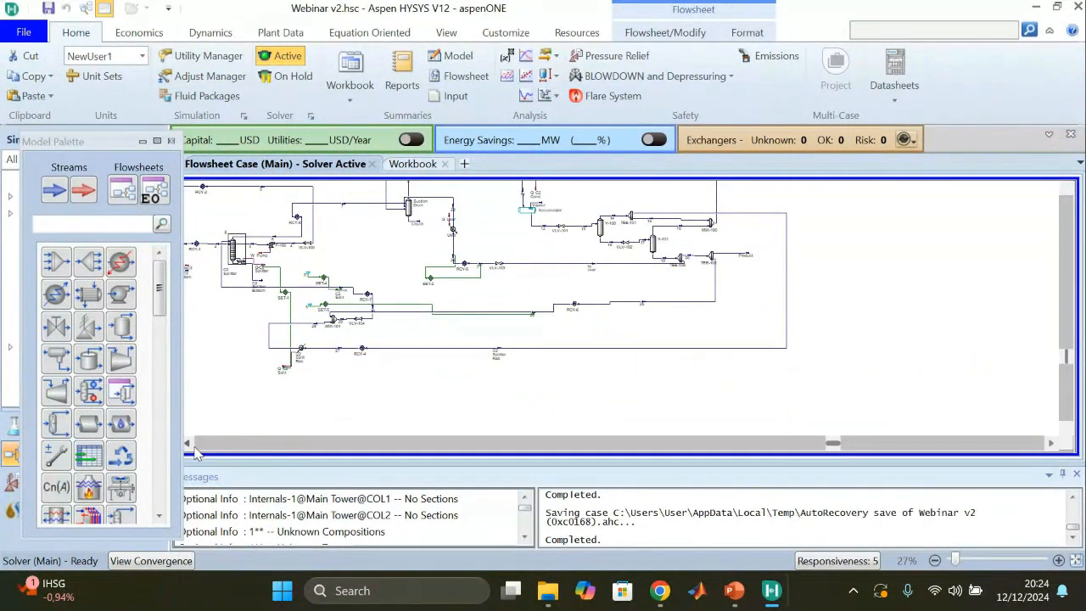
{"action": "left_click", "coordinate": [187, 443]}
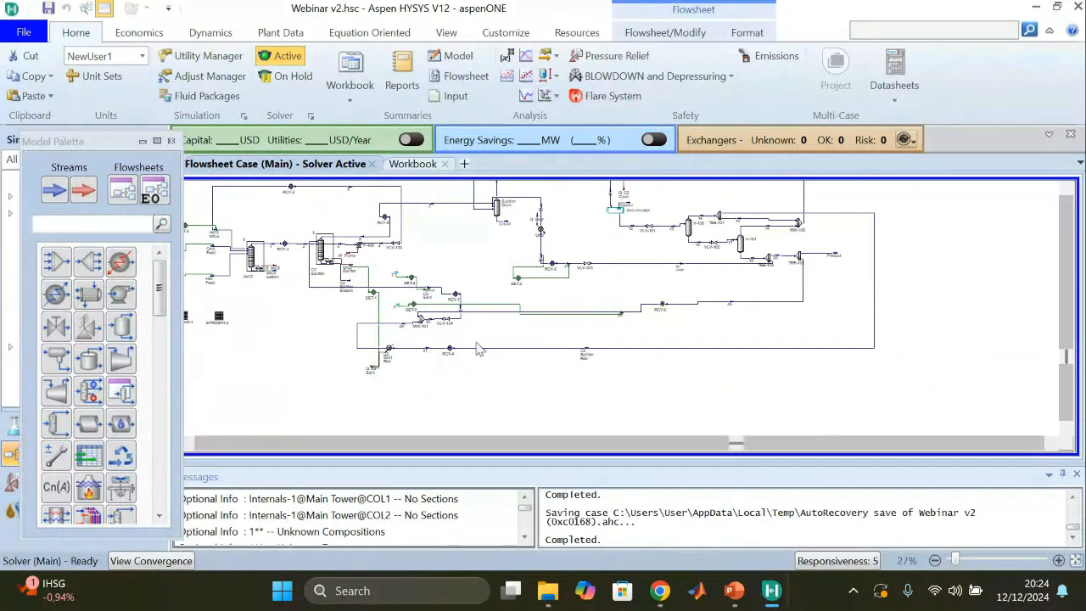
{"action": "left_click", "coordinate": [1068, 192]}
{"action": "left_click", "coordinate": [1068, 192]}
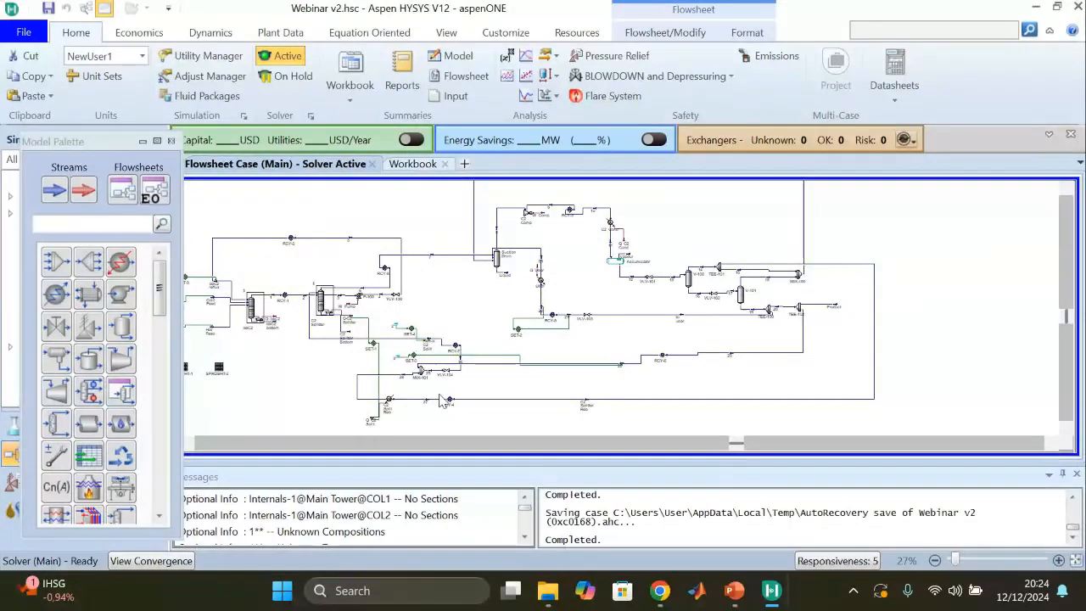
{"action": "left_click", "coordinate": [190, 444]}
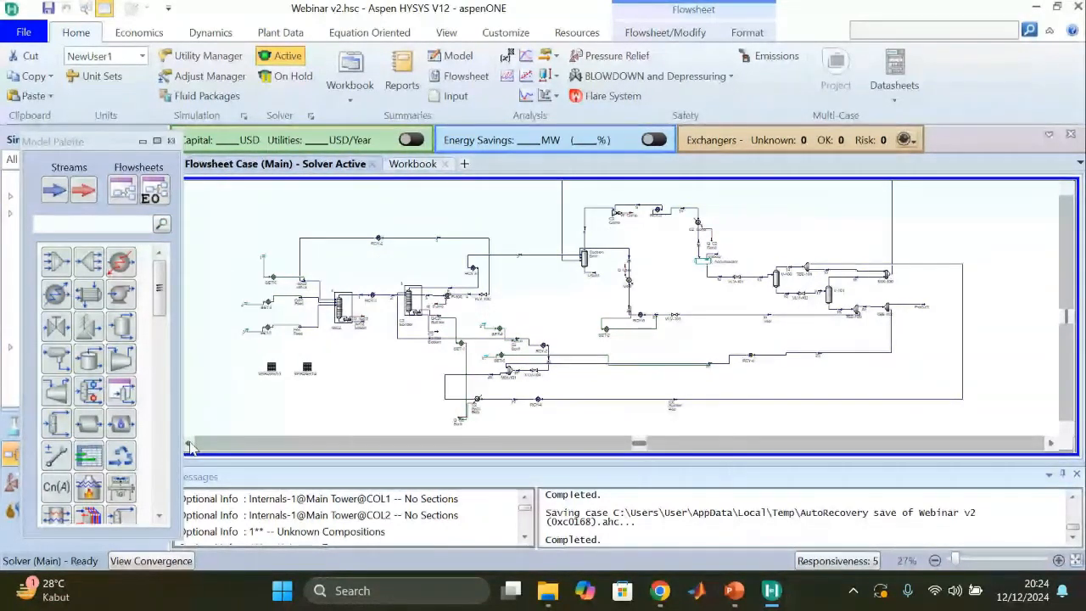
{"action": "left_click", "coordinate": [190, 443]}
{"action": "left_click", "coordinate": [190, 444]}
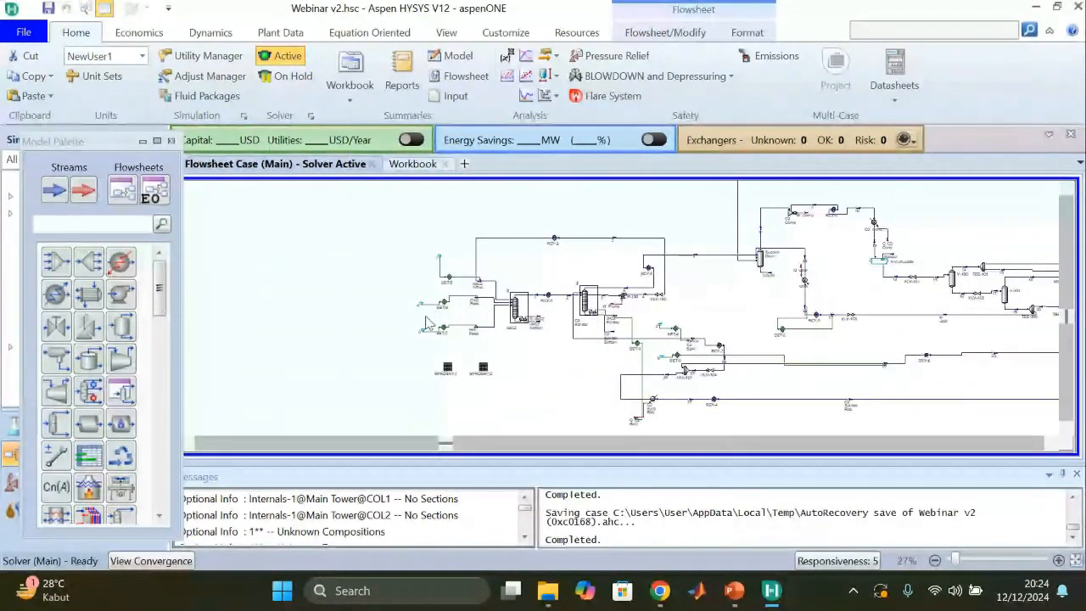
{"action": "mouse_move", "coordinate": [482, 310]}
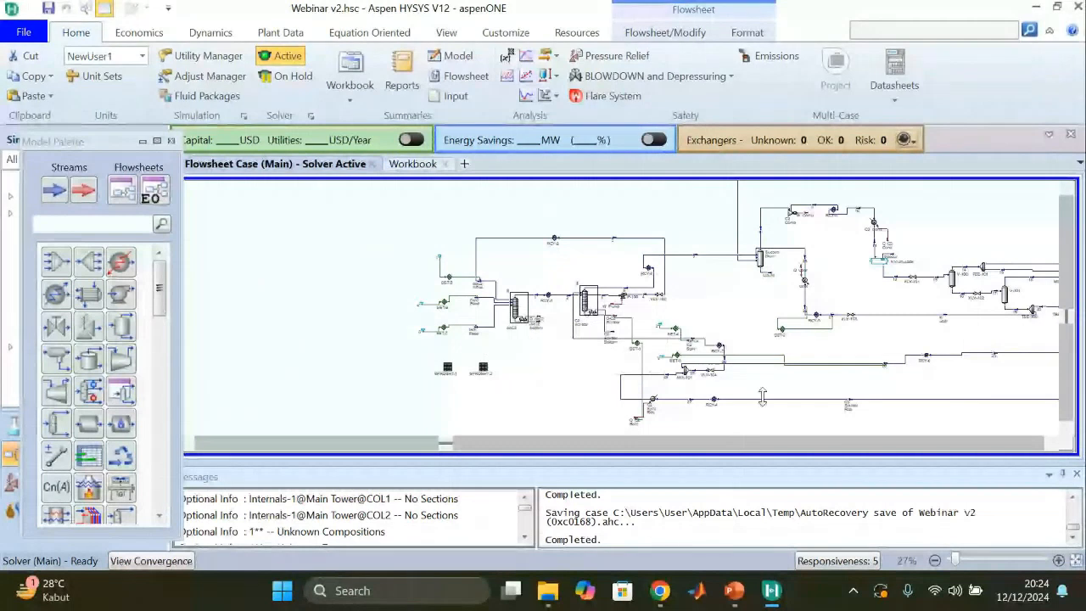
- Examine RCY-4 on the reboil line and check the conditions of the C2 Splitter Reb stream feeding it
{"action": "left_click", "coordinate": [715, 408]}
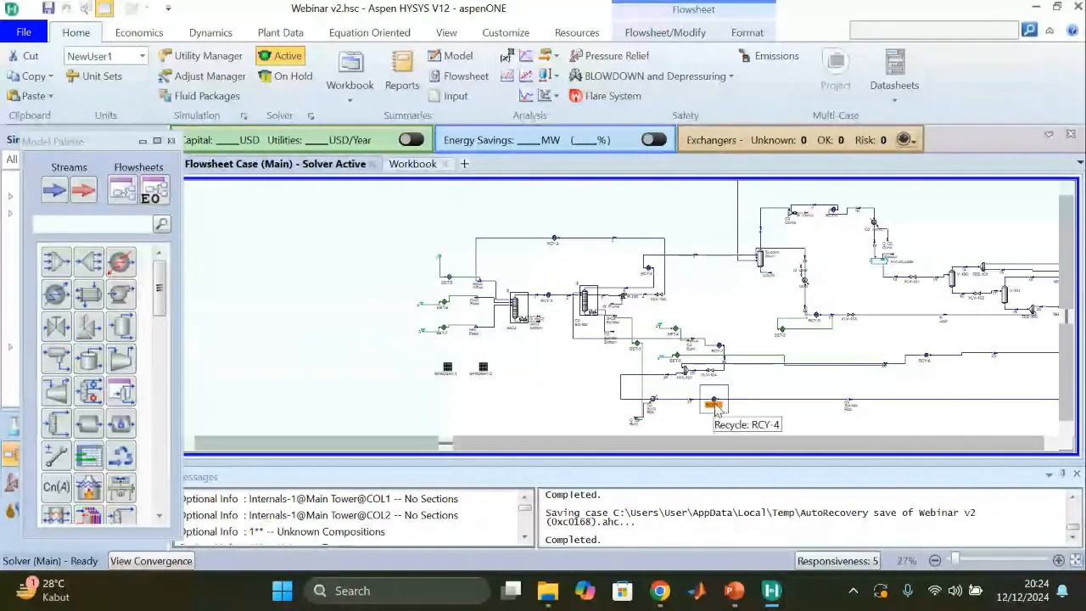
{"action": "left_click", "coordinate": [1051, 444]}
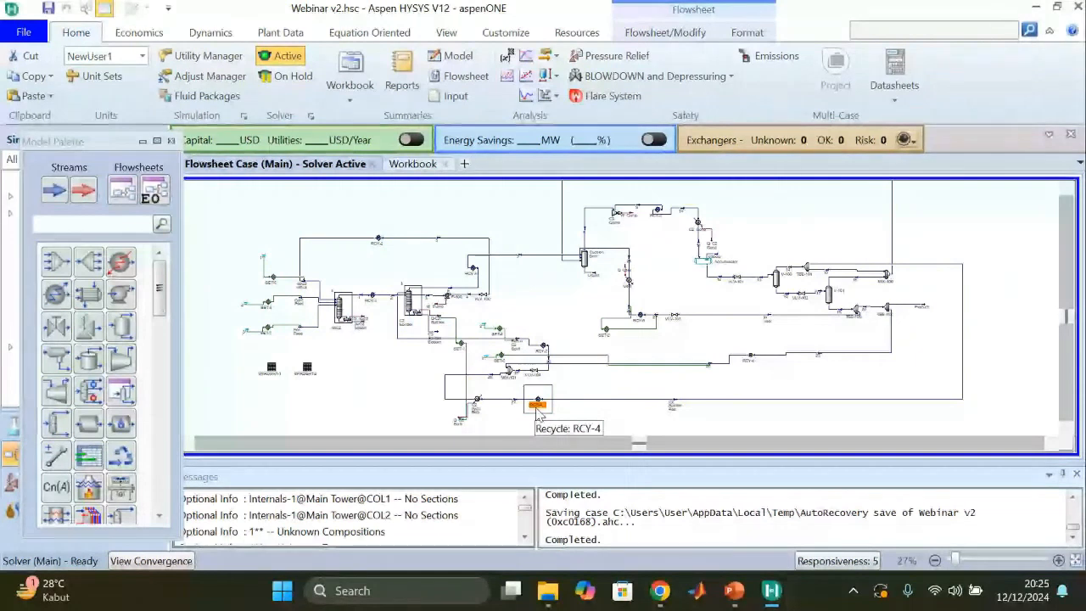
{"action": "scroll", "coordinate": [537, 409], "scroll_direction": "up", "scroll_amount": 3}
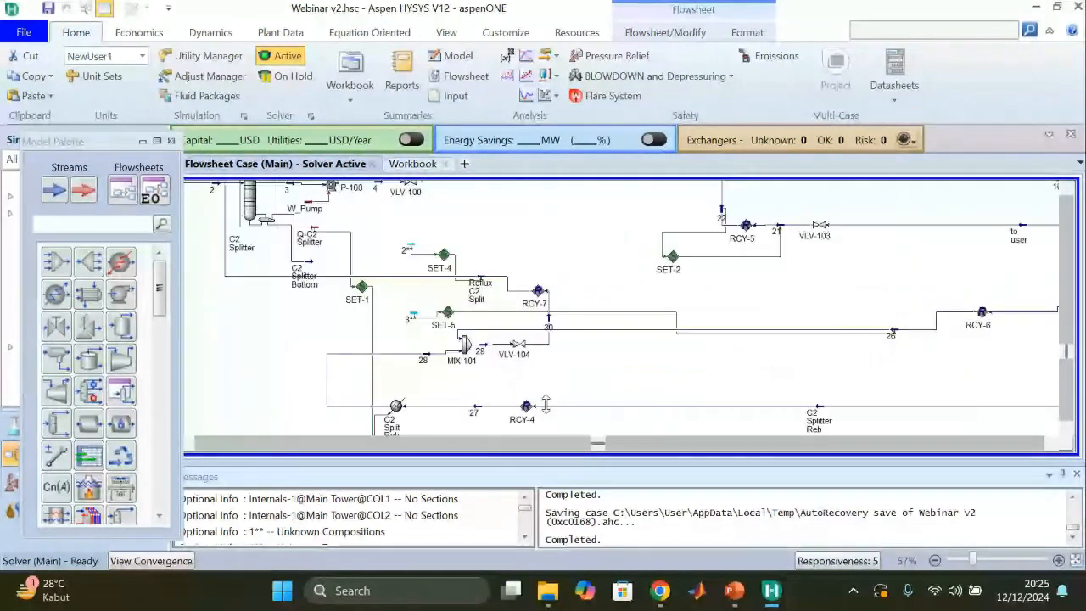
{"action": "left_click", "coordinate": [819, 422]}
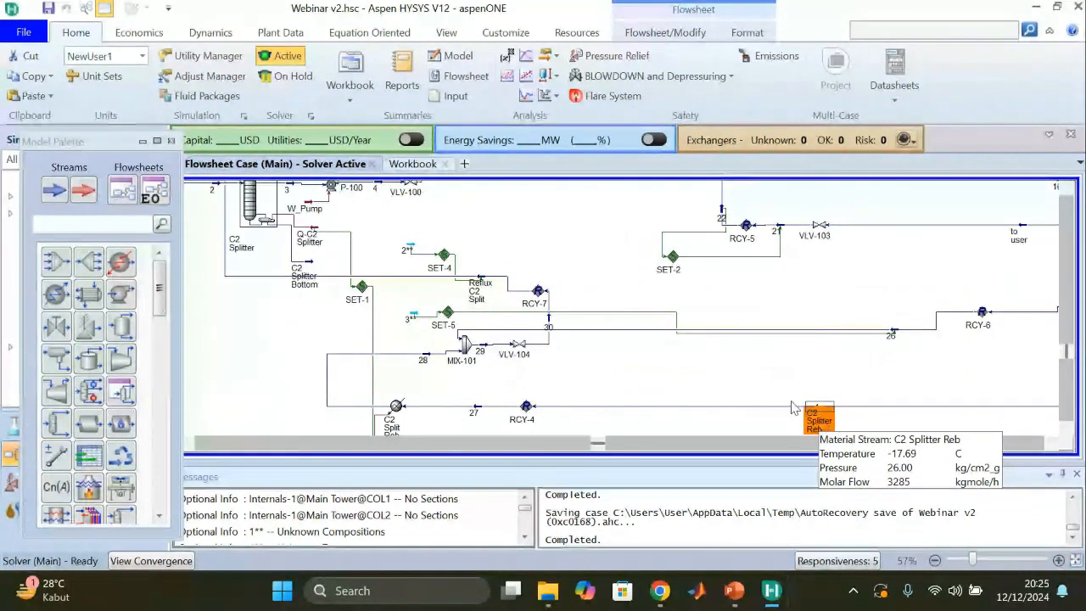
{"action": "scroll", "coordinate": [537, 426], "scroll_direction": "down", "scroll_amount": 3}
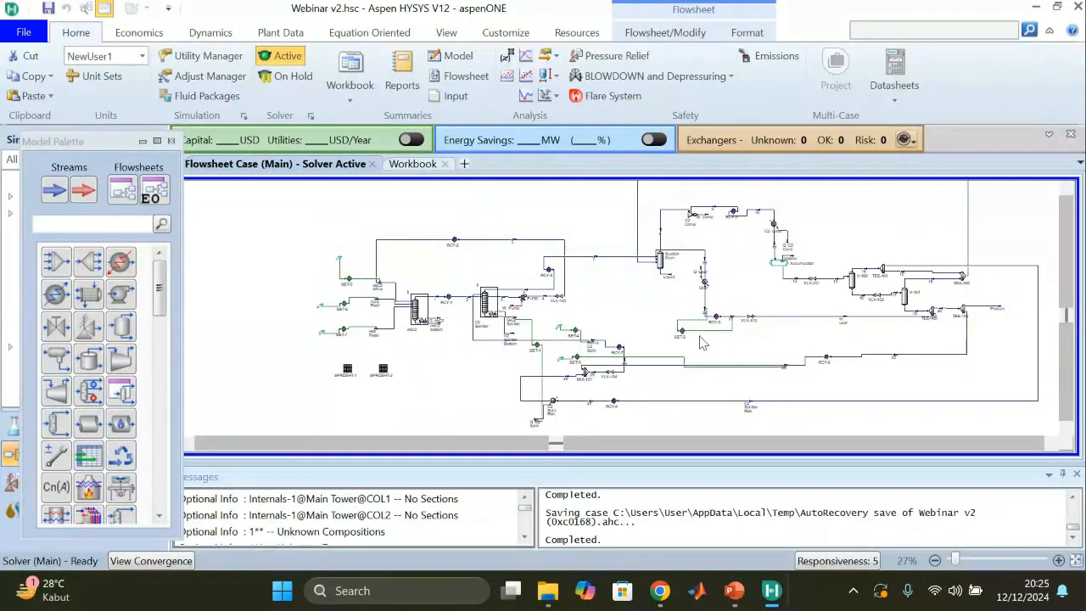
- Open the SPRDSHT-1 spreadsheet and check the formula and export target of the To C2 Split Spec cell B10
{"action": "scroll", "coordinate": [386, 367], "scroll_direction": "up", "scroll_amount": 3}
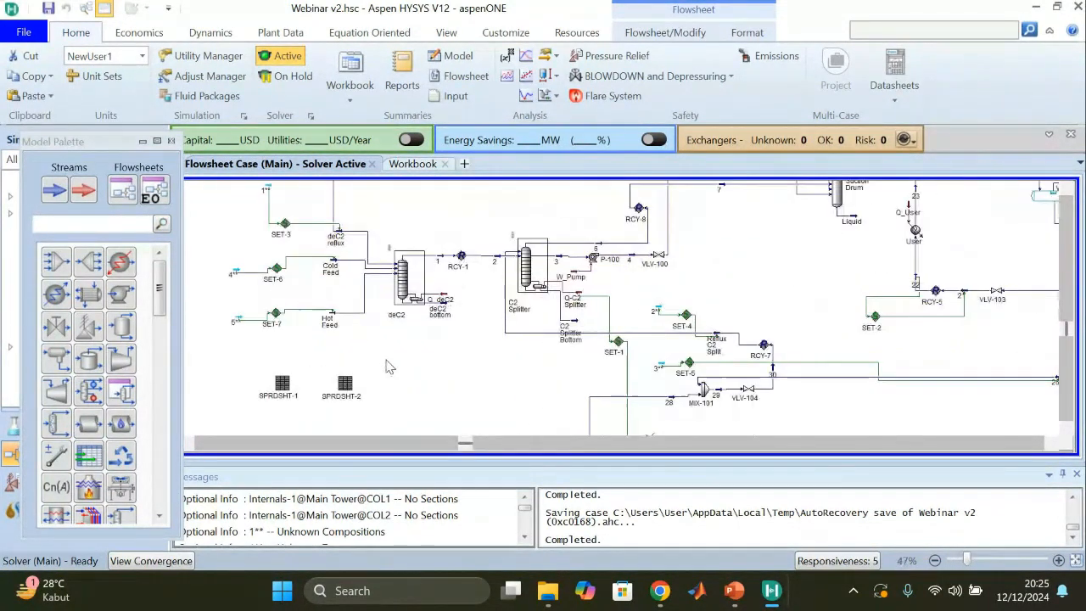
{"action": "double_click", "coordinate": [282, 386]}
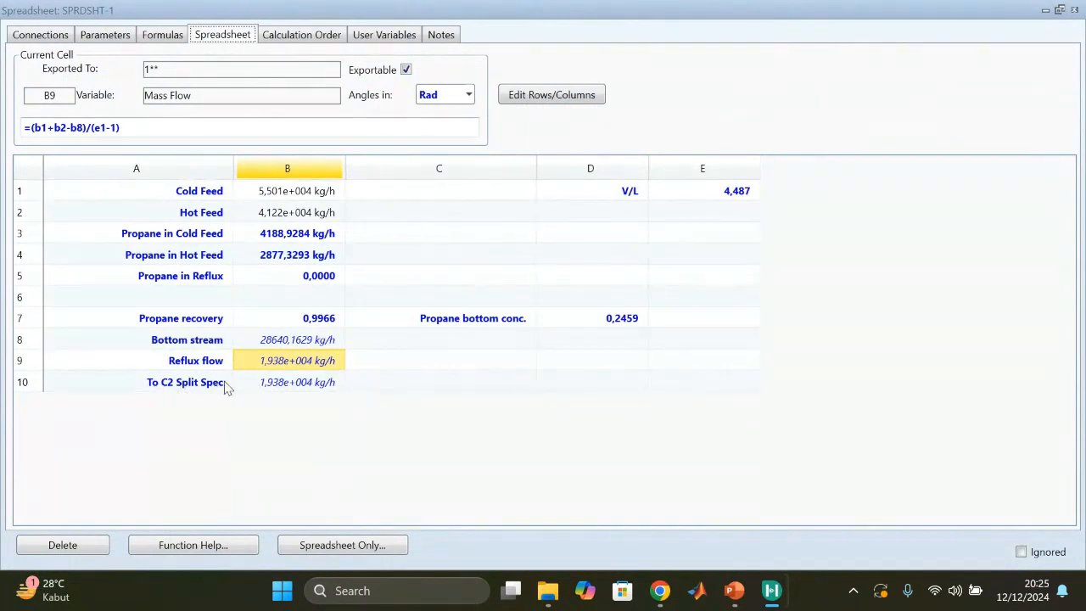
{"action": "left_click", "coordinate": [285, 386]}
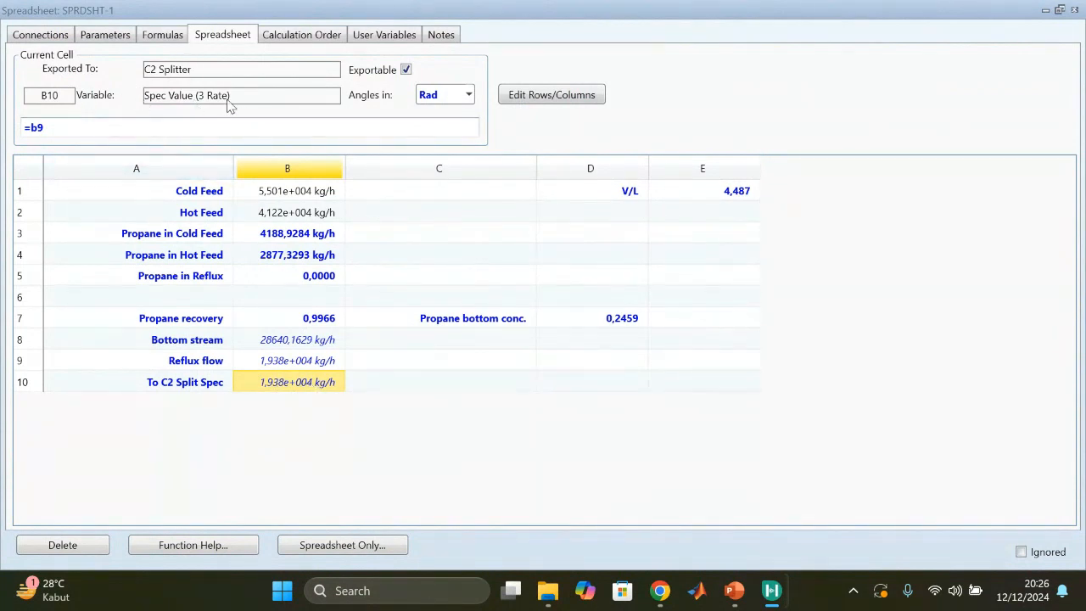
- Examine the C2 Splitter column's specifications in its Monitor view, checking the source of the 3 Rate value and the active specs
{"action": "left_click_drag", "start_coordinate": [933, 13], "coordinate": [524, 362]}
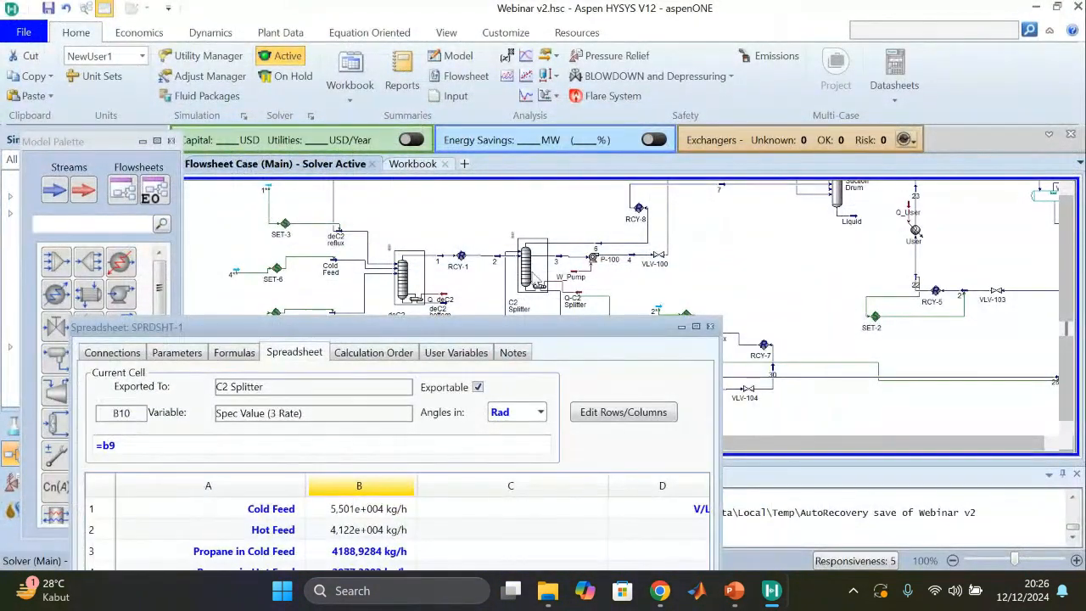
{"action": "double_click", "coordinate": [528, 270]}
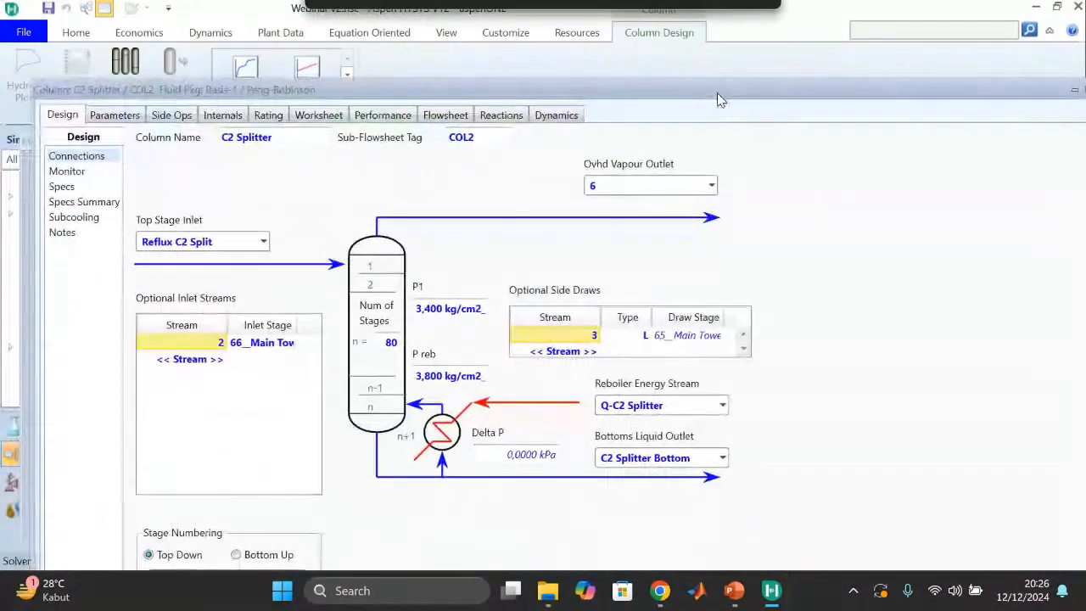
{"action": "left_click", "coordinate": [66, 172]}
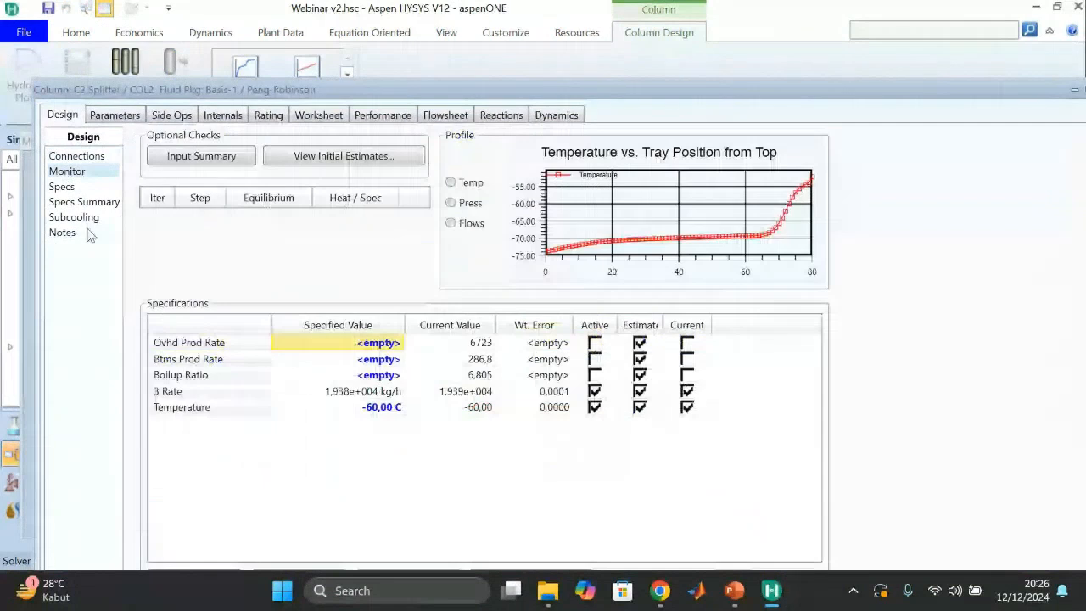
{"action": "left_click", "coordinate": [177, 410]}
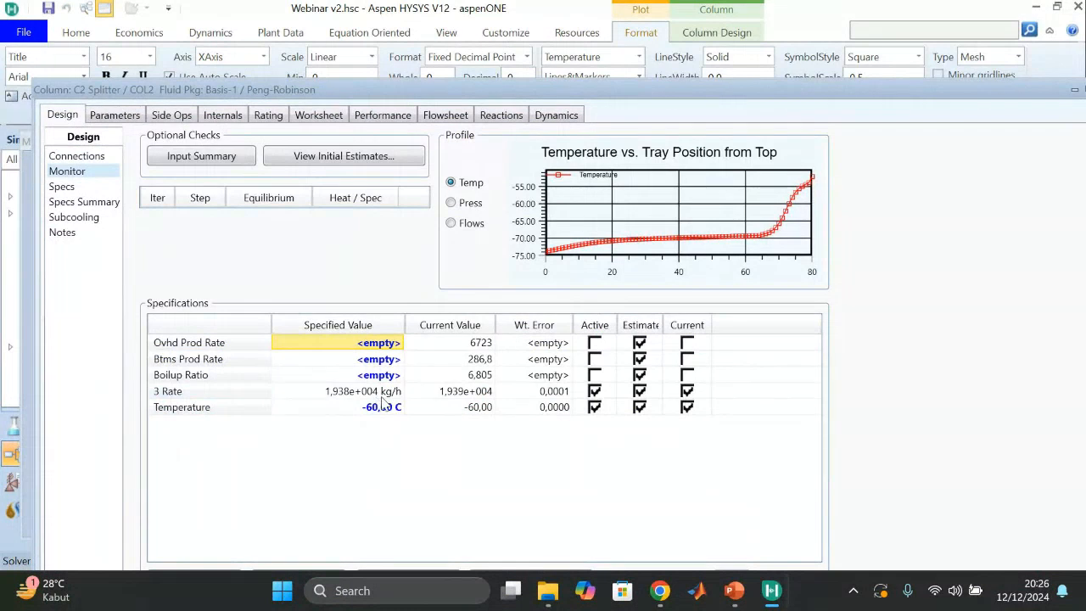
{"action": "mouse_move", "coordinate": [383, 405]}
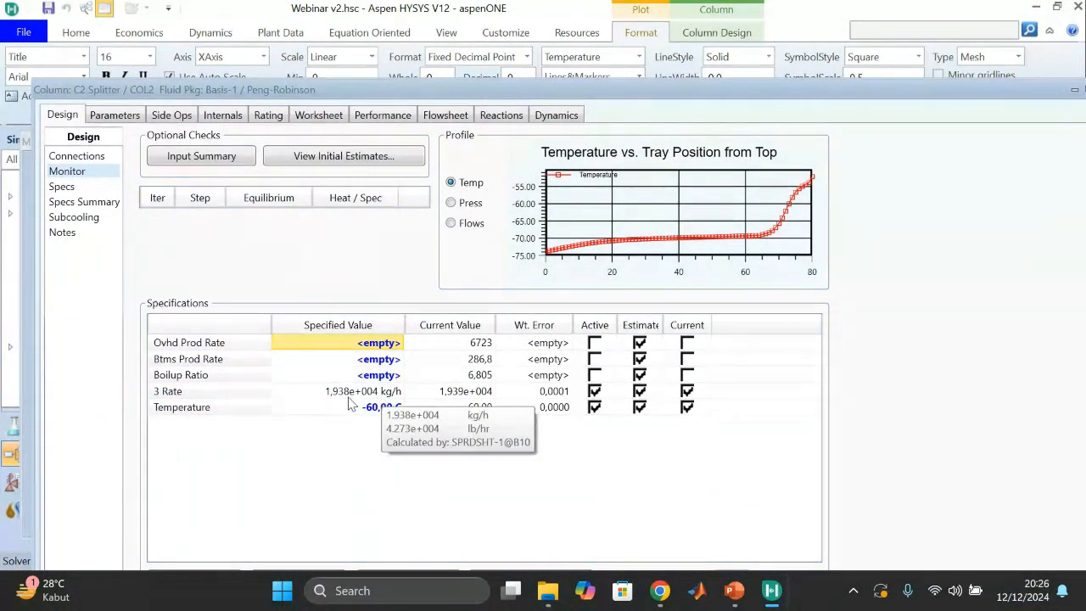
{"action": "left_click", "coordinate": [305, 393]}
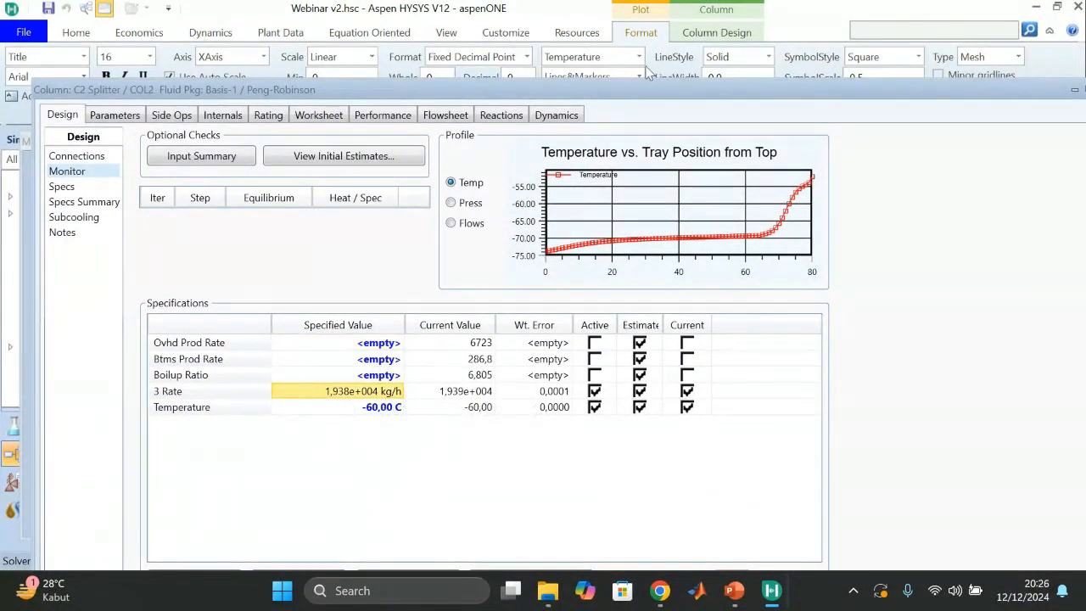
{"action": "left_click_drag", "start_coordinate": [642, 96], "coordinate": [642, 33]}
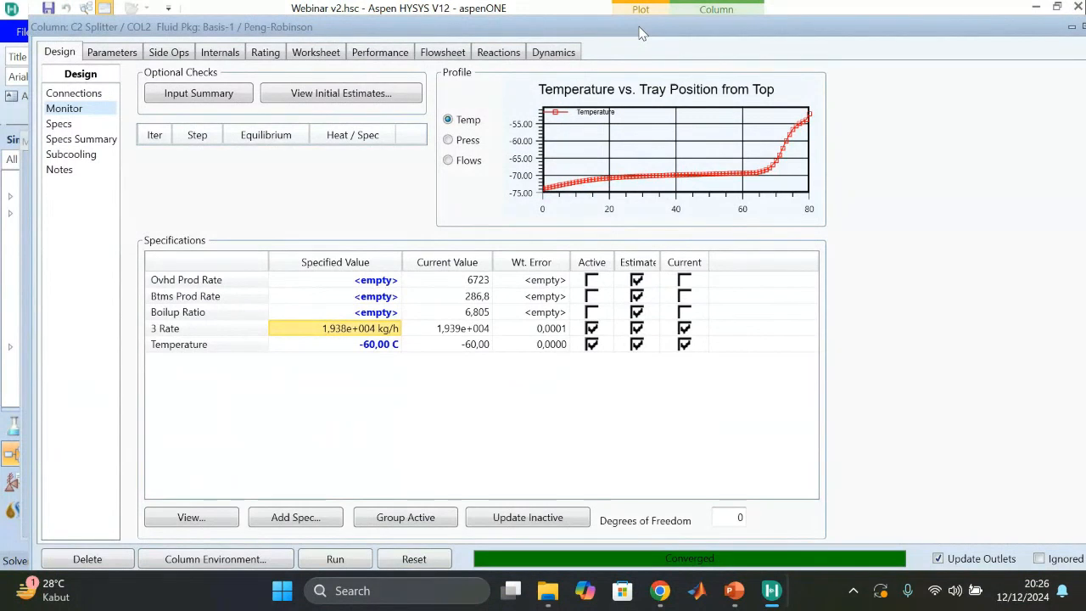
{"action": "mouse_move", "coordinate": [323, 335]}
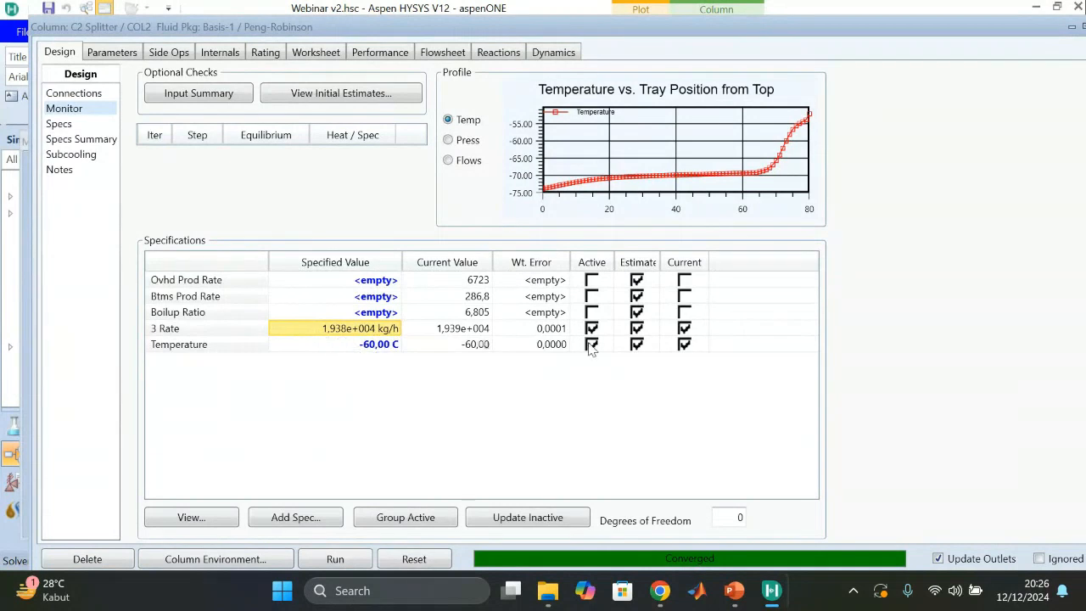
{"action": "left_click_drag", "start_coordinate": [901, 32], "coordinate": [583, 300]}
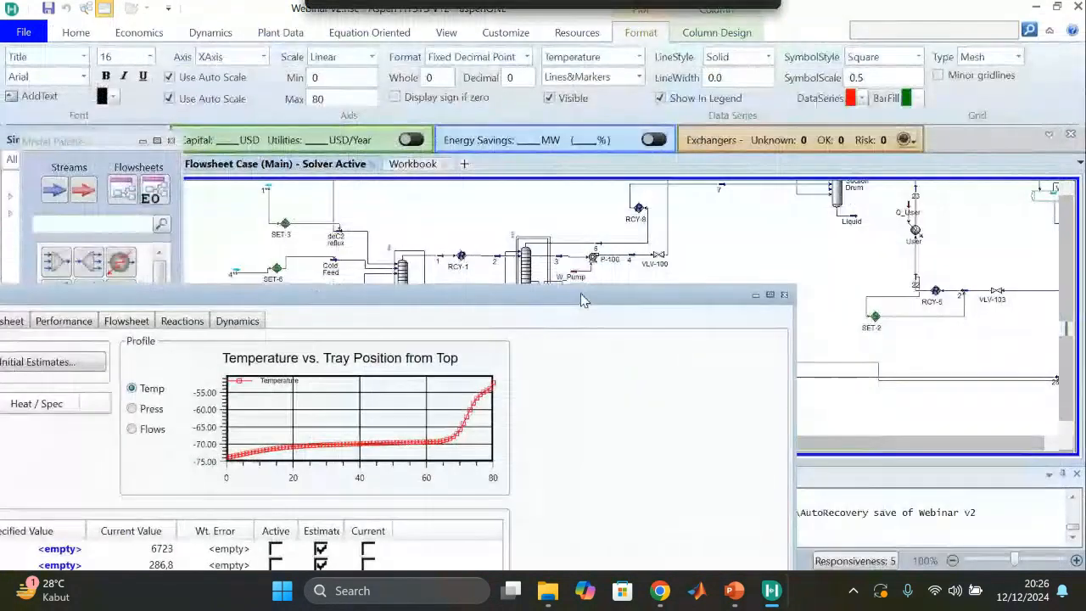
- Close the C2 Splitter and SPRDSHT-1 views, then open SPRDSHT-2 and check the source of the Stream 28 cell B8
{"action": "left_click", "coordinate": [786, 296]}
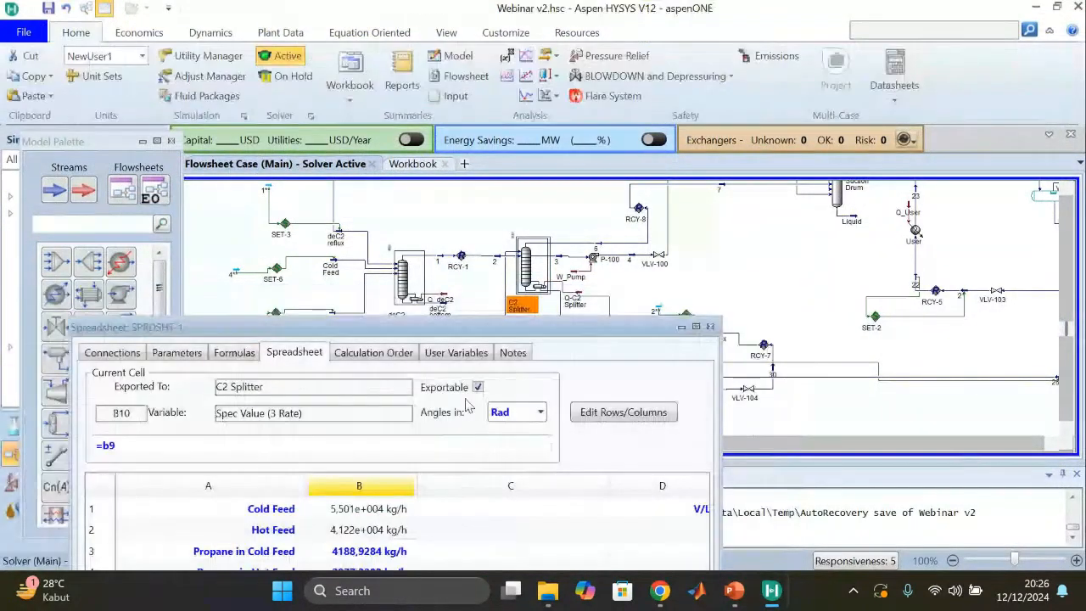
{"action": "left_click", "coordinate": [710, 326]}
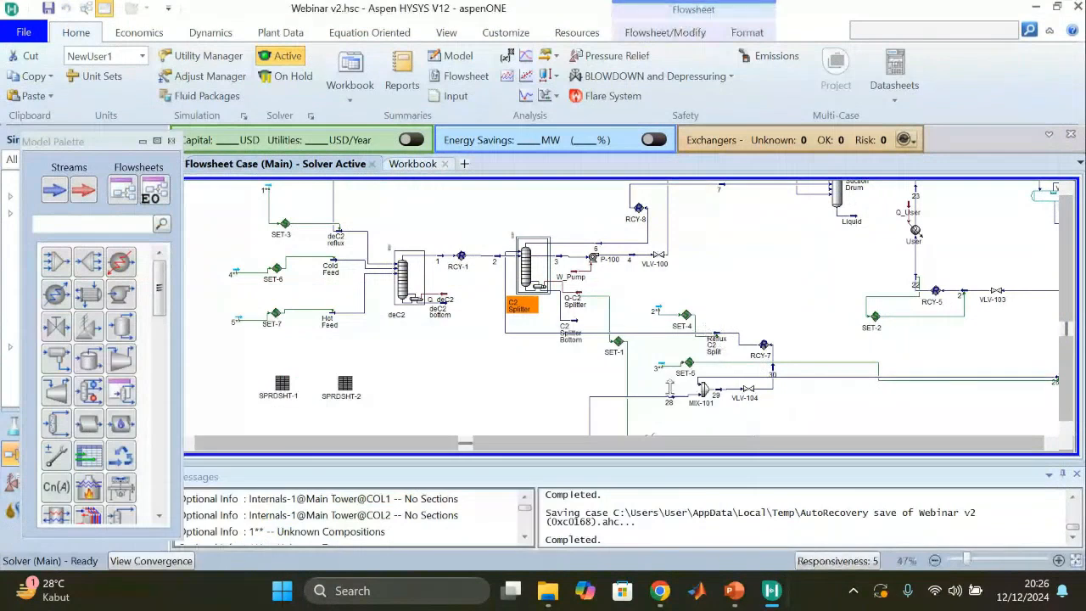
{"action": "double_click", "coordinate": [341, 387]}
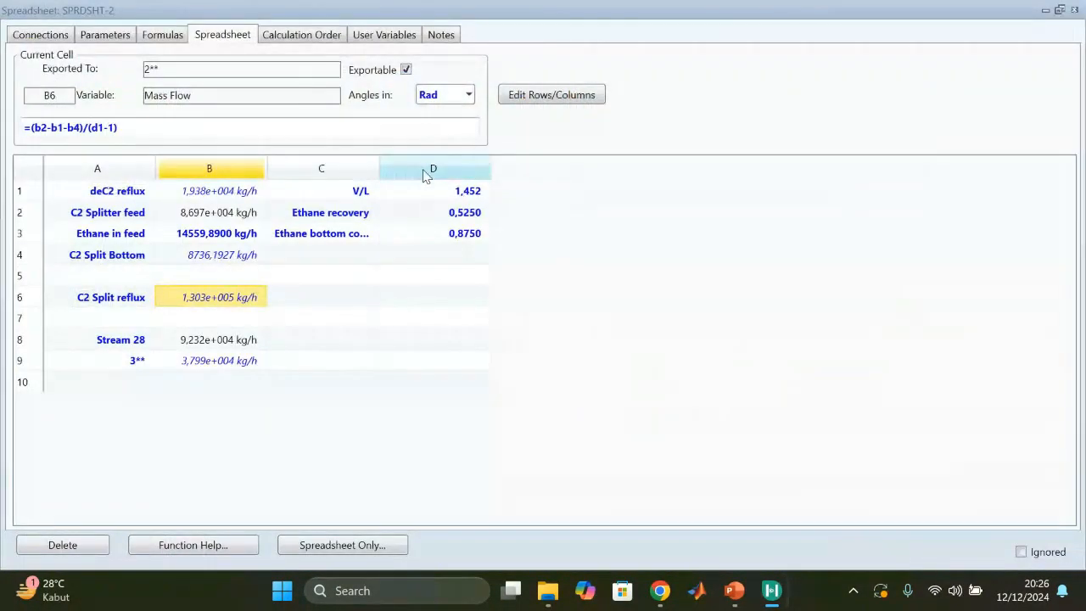
{"action": "left_click", "coordinate": [124, 347]}
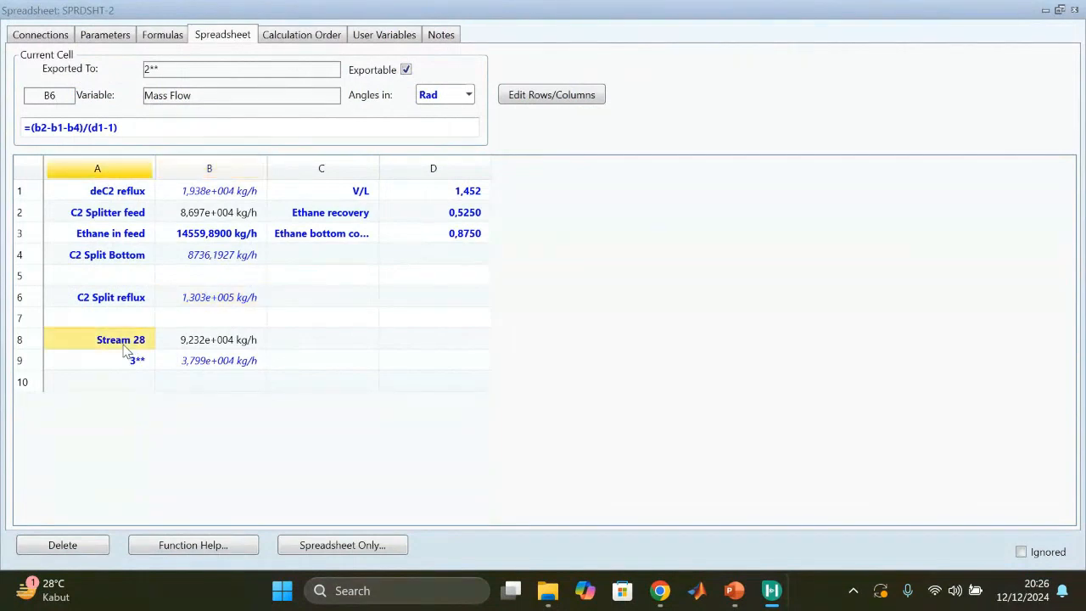
{"action": "left_click", "coordinate": [179, 347]}
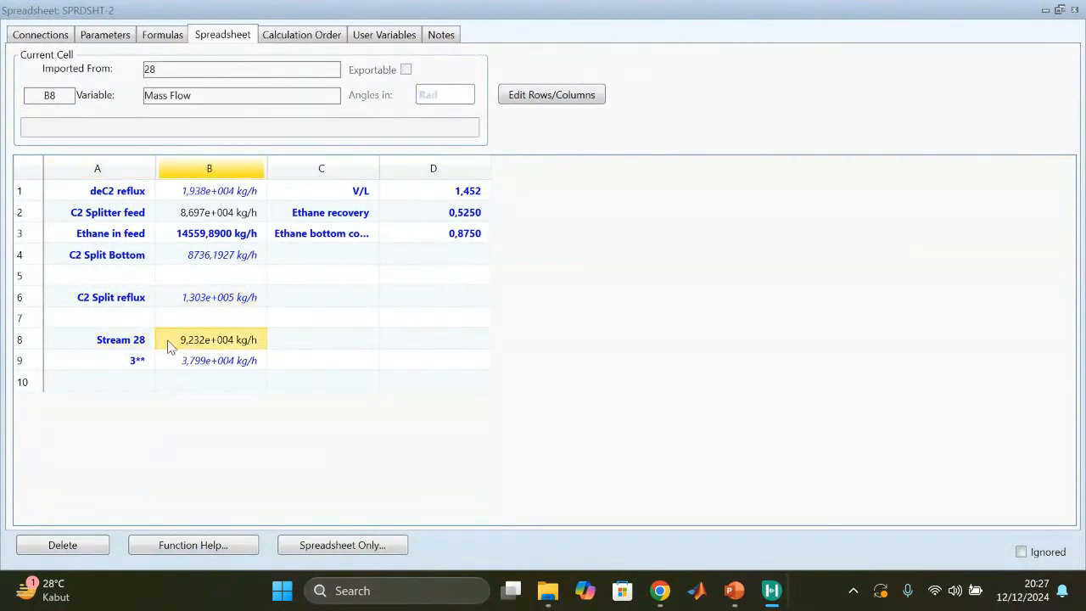
- Uncover the flowsheet and examine stream 28 between the C2 Split Reb exchanger and MIX-101, checking its conditions
{"action": "left_click_drag", "start_coordinate": [530, 16], "coordinate": [302, 464]}
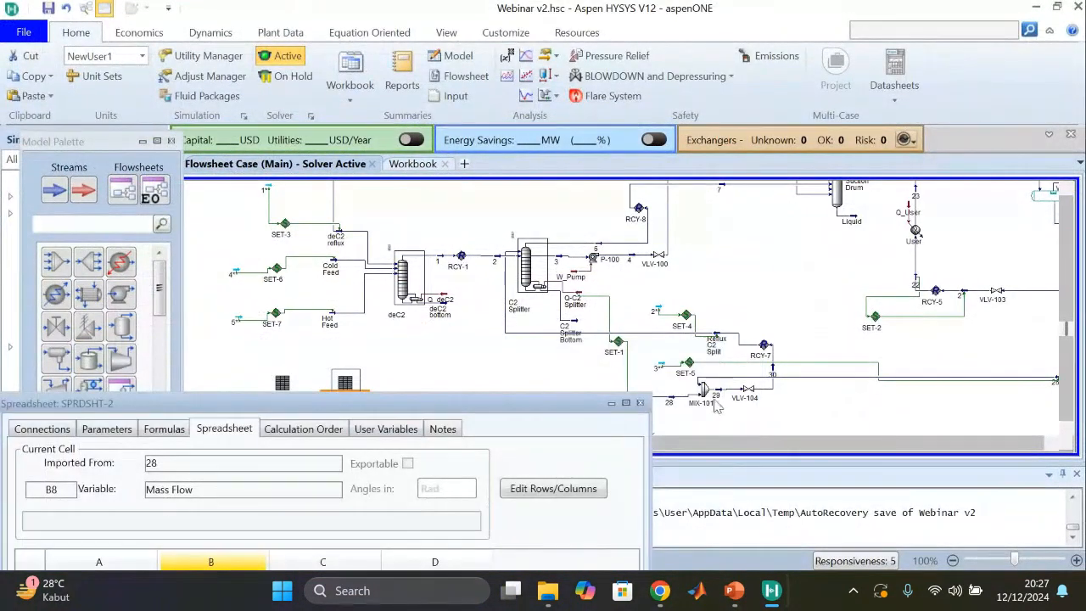
{"action": "left_click_drag", "start_coordinate": [553, 403], "coordinate": [523, 452]}
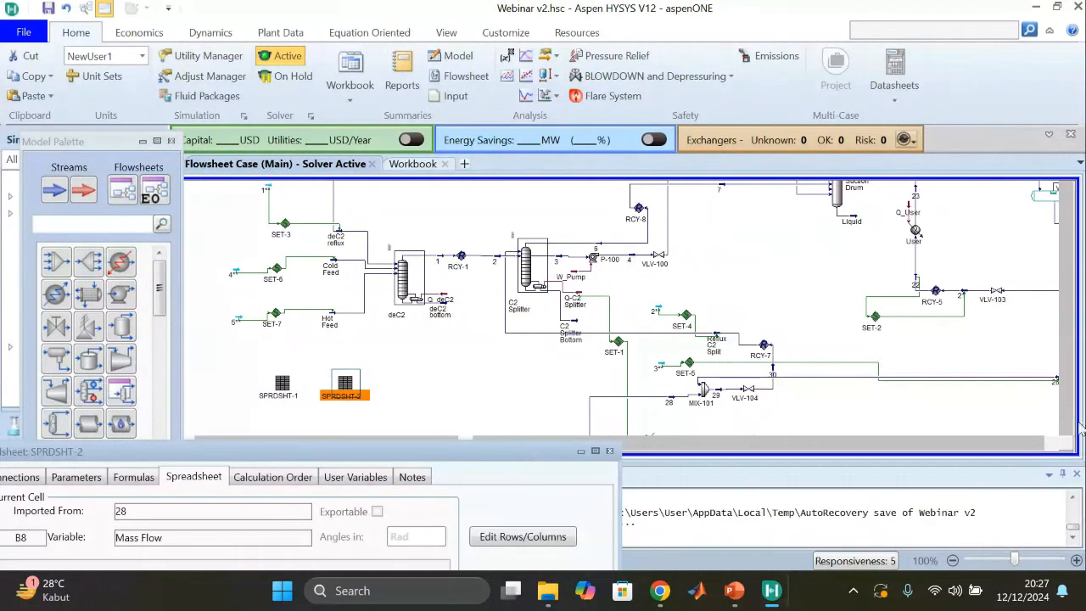
{"action": "left_click", "coordinate": [780, 394]}
{"action": "scroll", "coordinate": [781, 395], "scroll_direction": "down", "scroll_amount": 3}
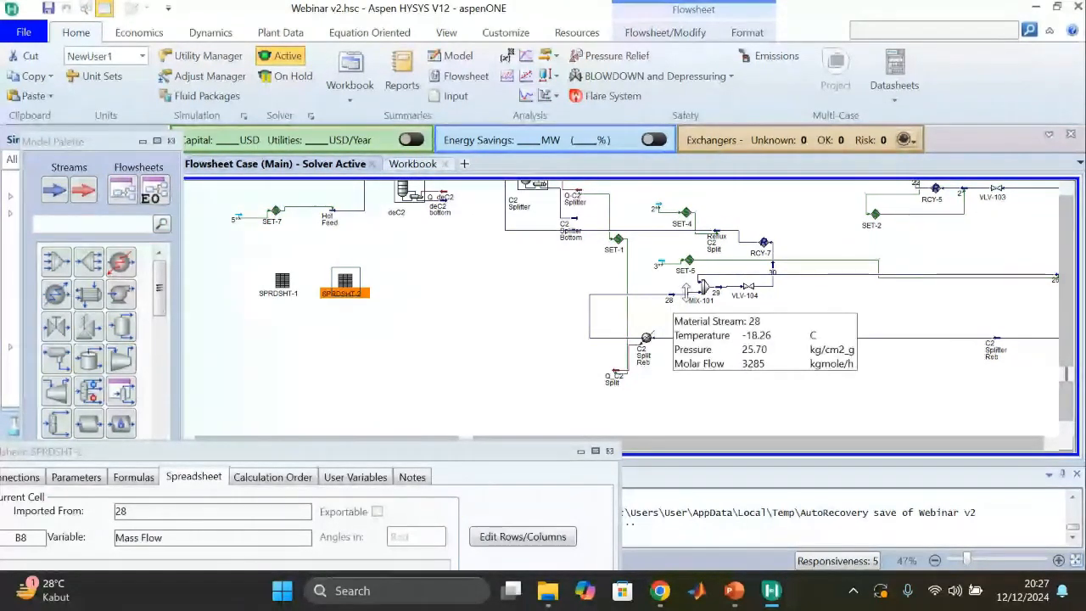
{"action": "left_click", "coordinate": [1049, 443]}
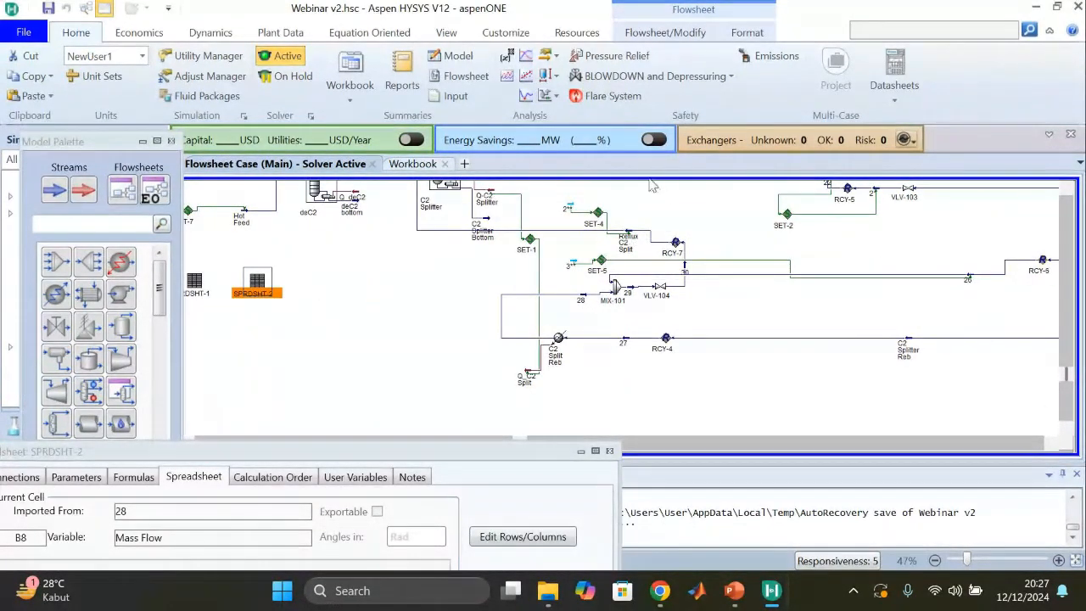
- Check the formula and export target of the 3** cell B9 in SPRDSHT-2 against cells B6 and B8
{"action": "left_click_drag", "start_coordinate": [307, 463], "coordinate": [497, 152]}
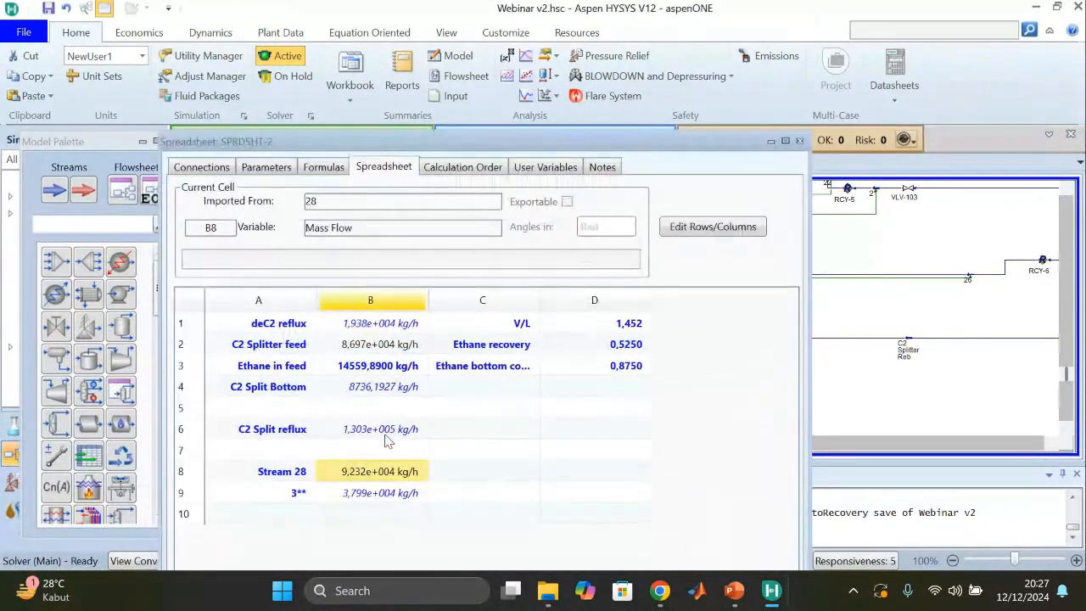
{"action": "left_click", "coordinate": [371, 500]}
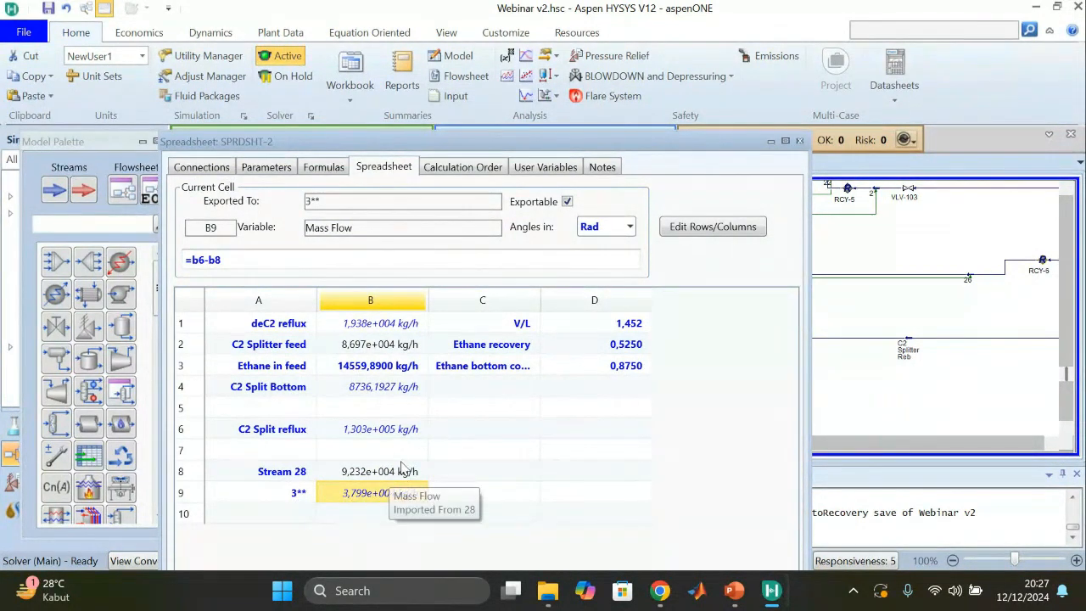
{"action": "left_click", "coordinate": [333, 430]}
{"action": "left_click", "coordinate": [344, 474]}
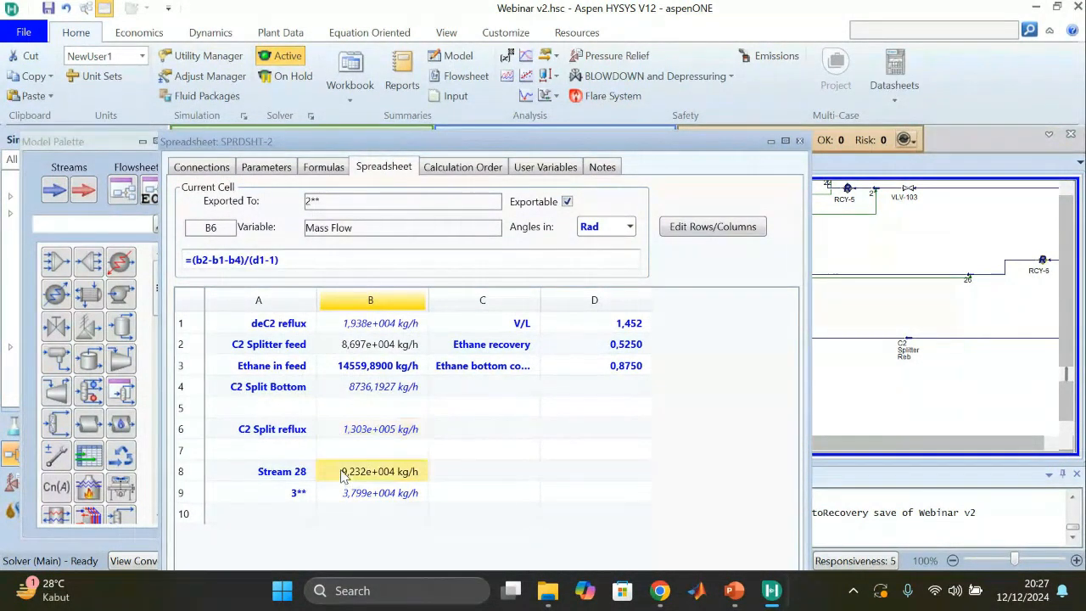
{"action": "left_click", "coordinate": [374, 499]}
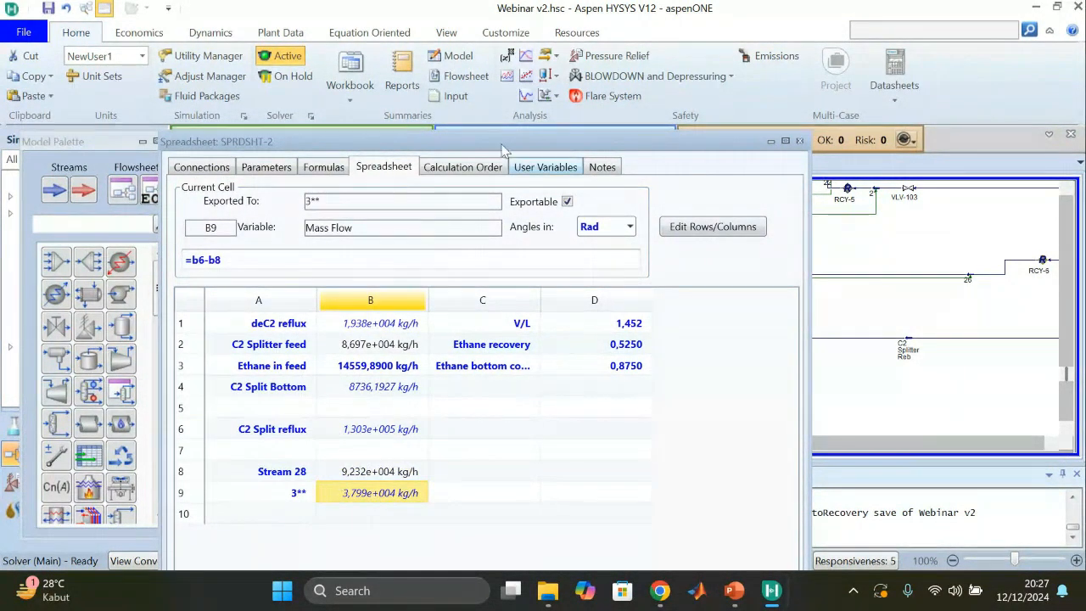
- Trace the 3** flow on the flowsheet from SET-5 through stream 26 and RCY-6 back to TEE-102, checking the tee's feed conditions
{"action": "left_click_drag", "start_coordinate": [480, 141], "coordinate": [342, 481]}
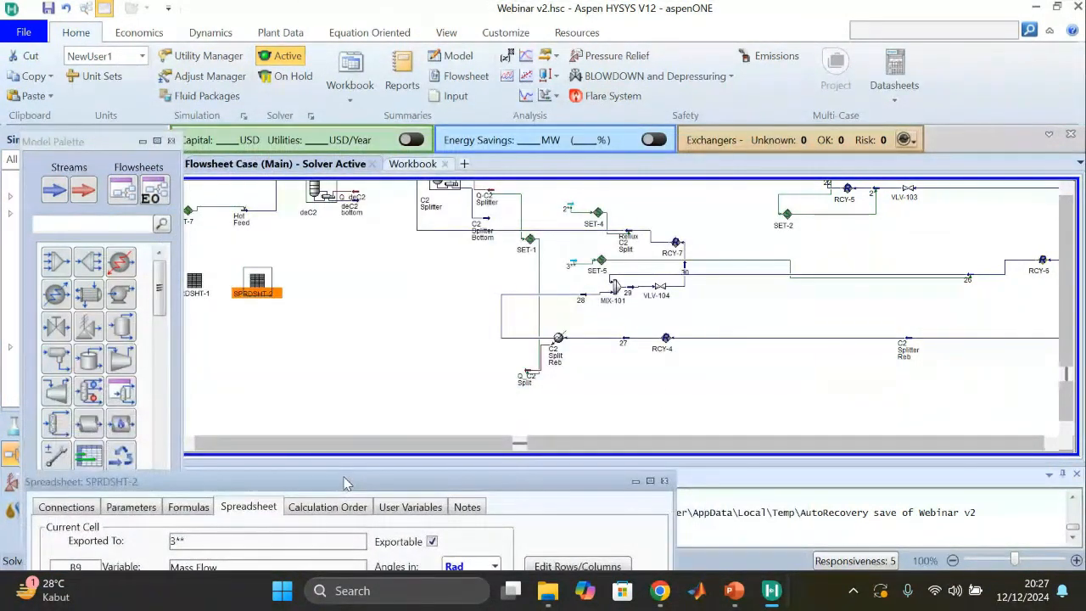
{"action": "left_click", "coordinate": [572, 266]}
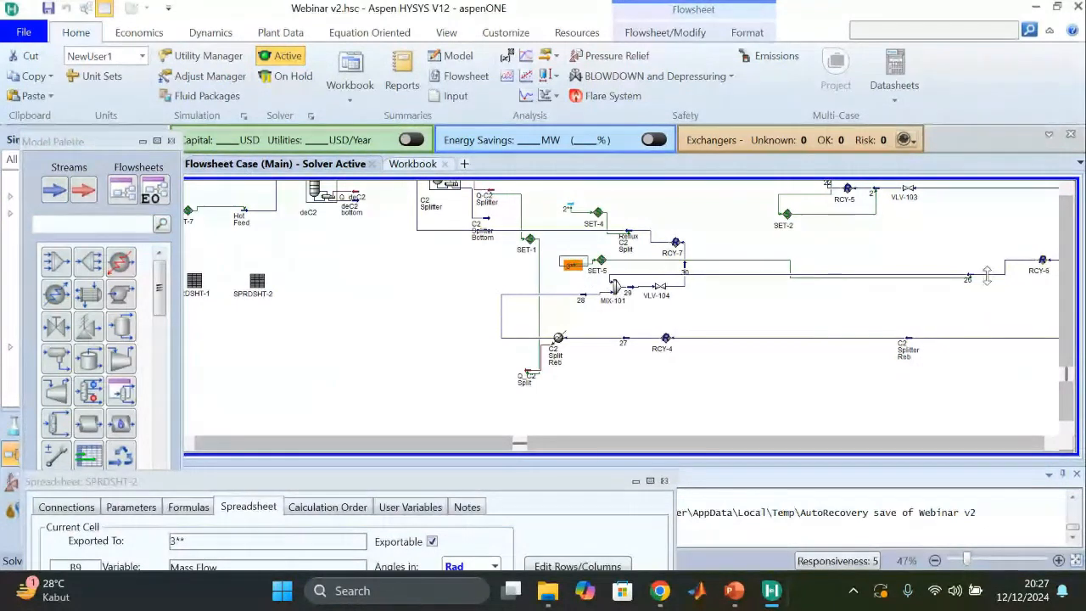
{"action": "left_click", "coordinate": [1051, 442]}
{"action": "left_click", "coordinate": [1050, 442]}
{"action": "left_click", "coordinate": [1051, 442]}
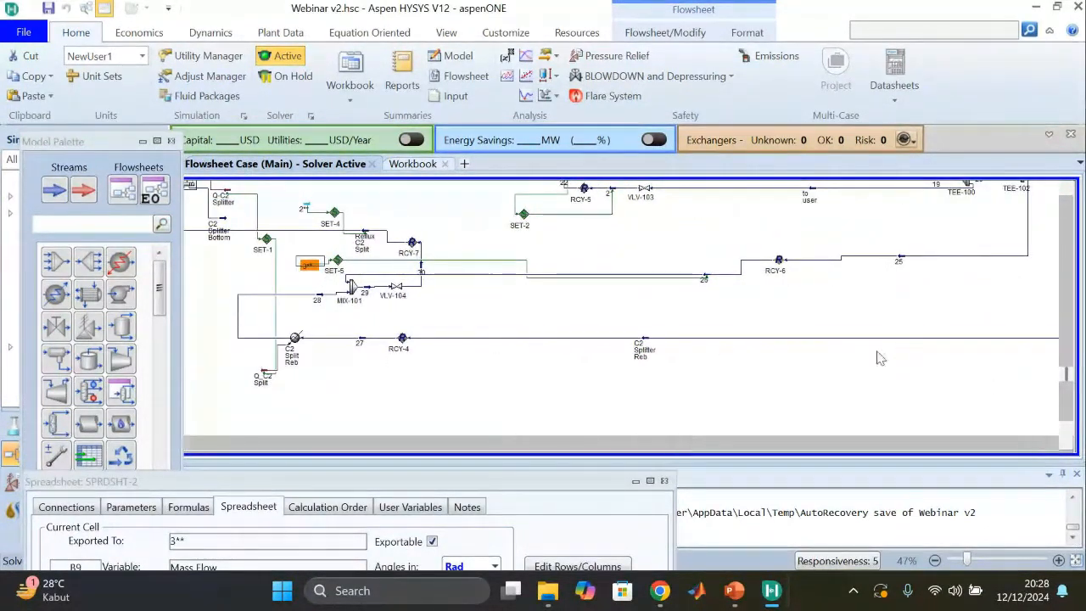
{"action": "left_click", "coordinate": [706, 285]}
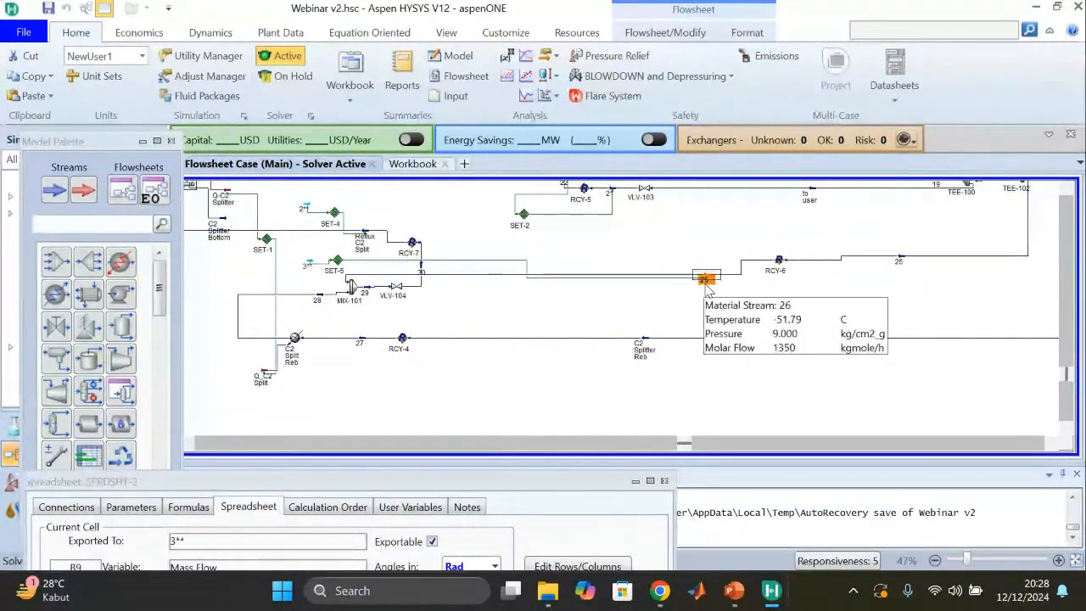
{"action": "left_click", "coordinate": [1050, 442]}
{"action": "left_click", "coordinate": [1051, 442]}
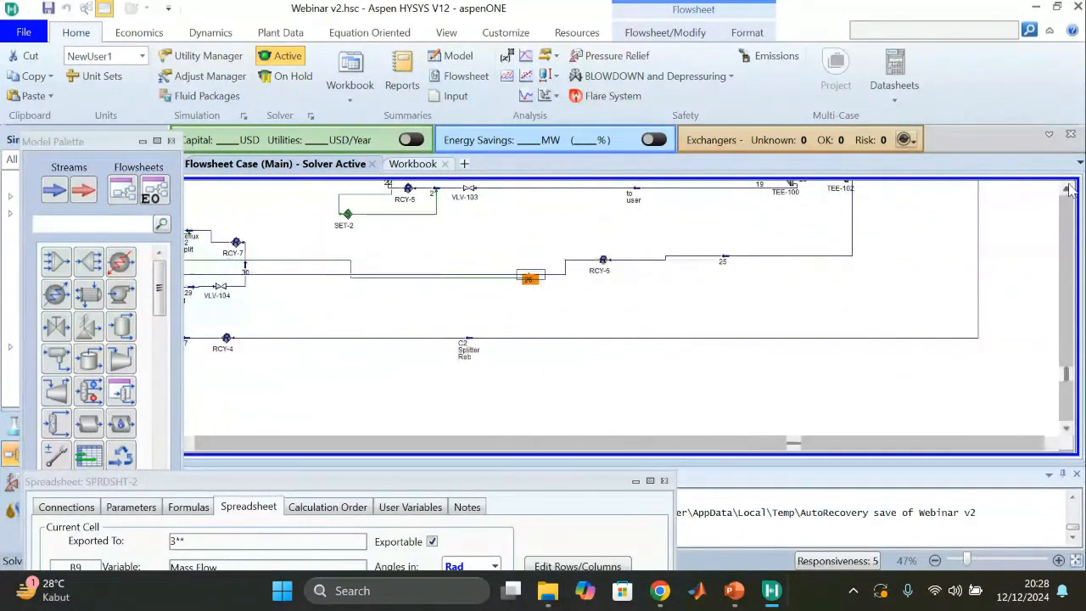
{"action": "scroll", "coordinate": [607, 360], "scroll_direction": "up", "scroll_amount": 3}
{"action": "left_click", "coordinate": [843, 259]}
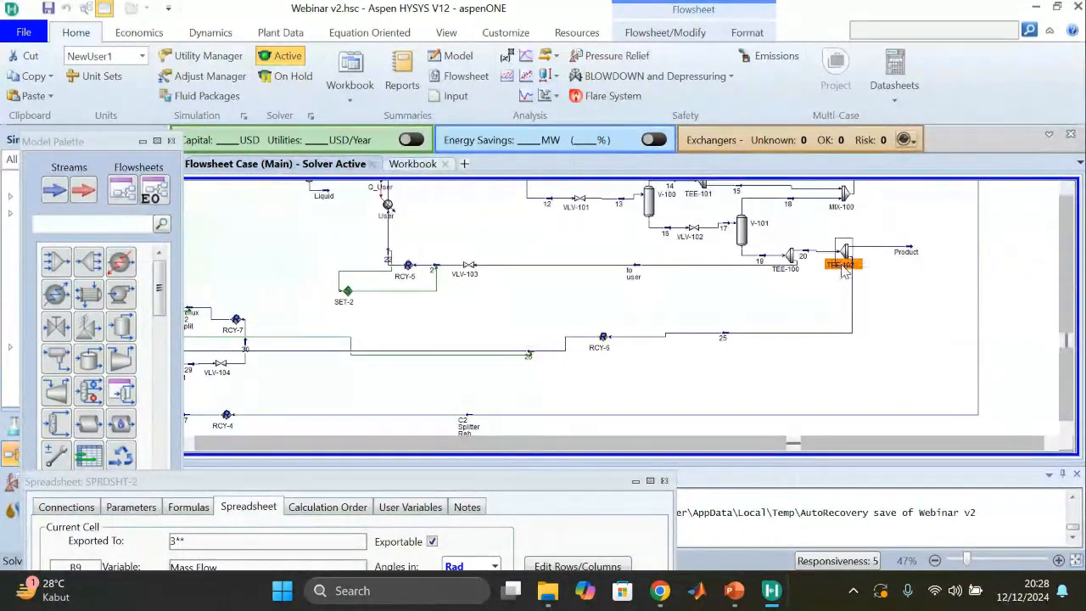
{"action": "mouse_move", "coordinate": [844, 267]}
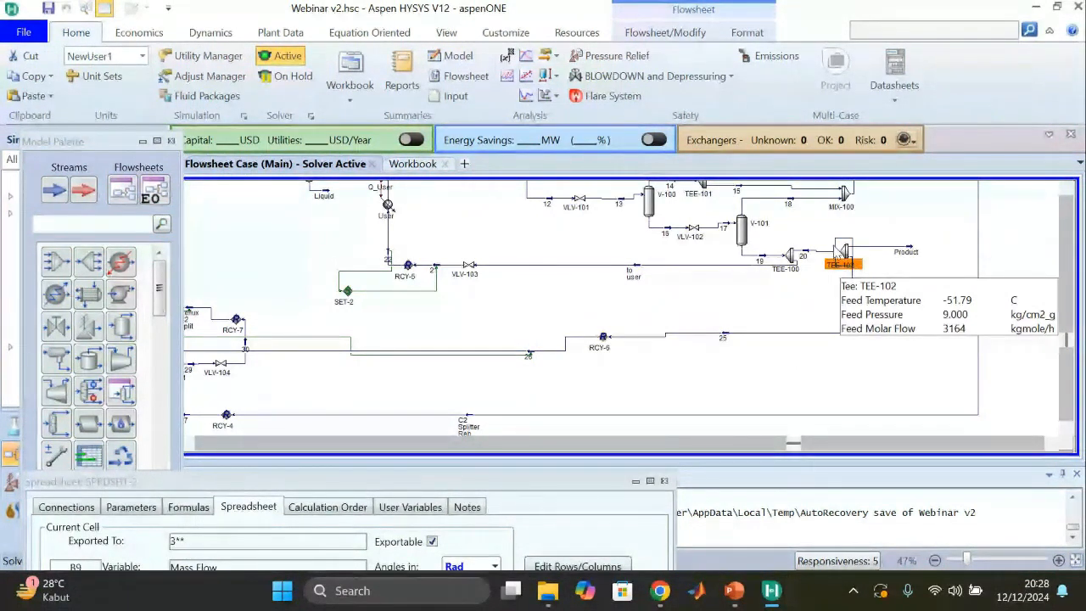
- Close the SPRDSHT-2 spreadsheet and open the SET-6 parameters that link the Cold Feed mass flow to stream 4**
{"action": "double_click", "coordinate": [440, 484]}
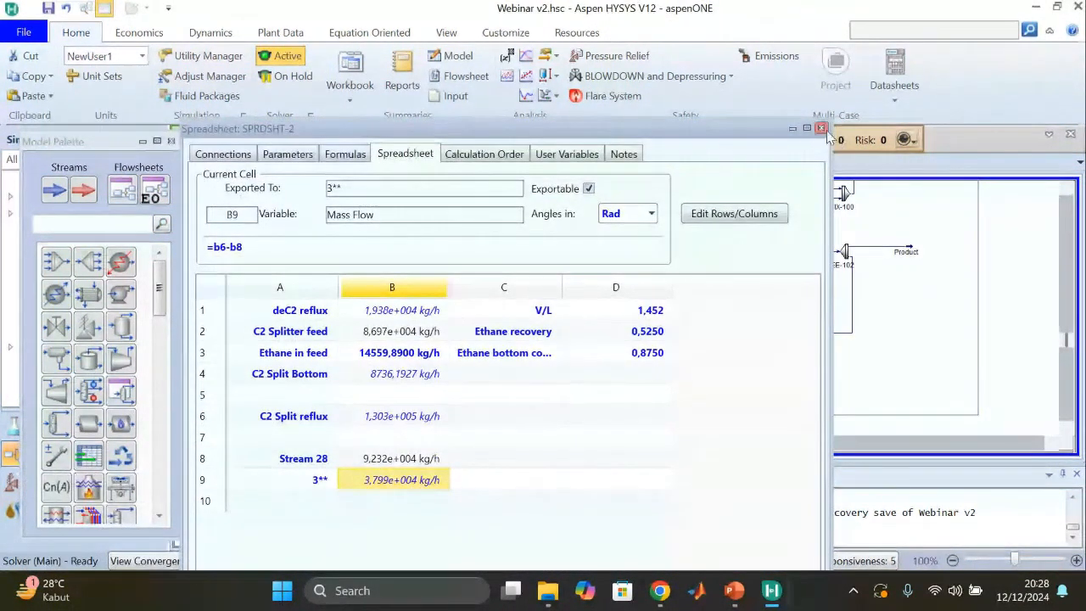
{"action": "left_click", "coordinate": [862, 166]}
{"action": "left_click", "coordinate": [189, 444]}
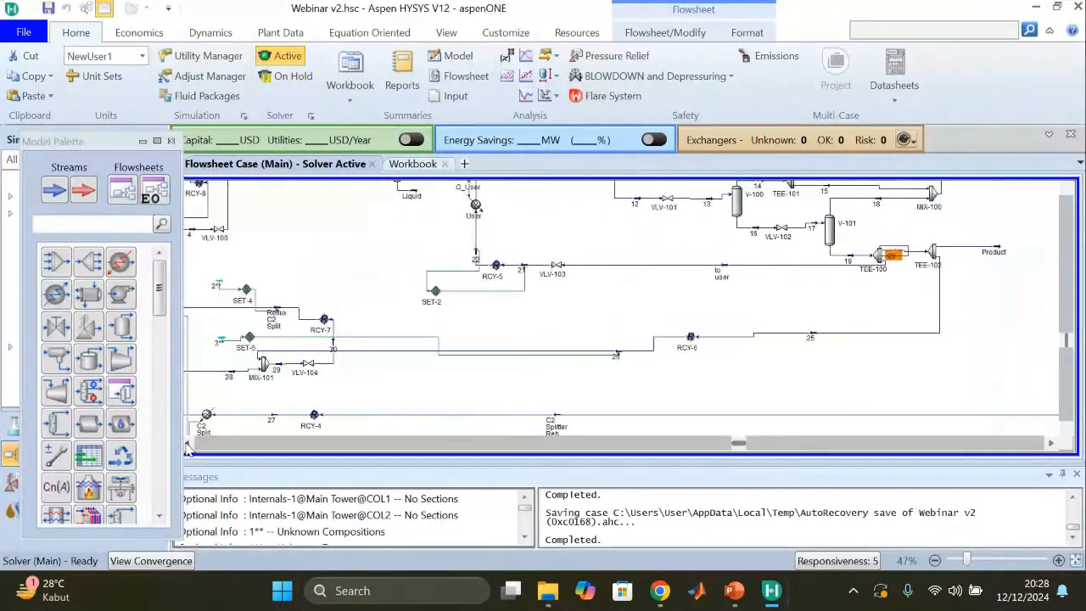
{"action": "left_click", "coordinate": [189, 445]}
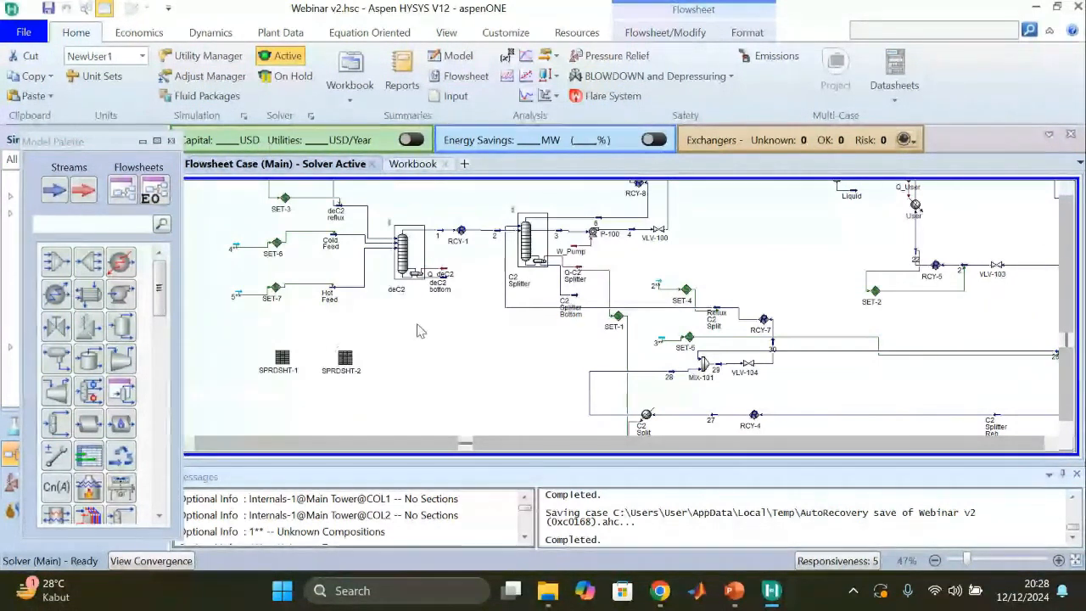
{"action": "left_click", "coordinate": [281, 254]}
{"action": "double_click", "coordinate": [281, 254]}
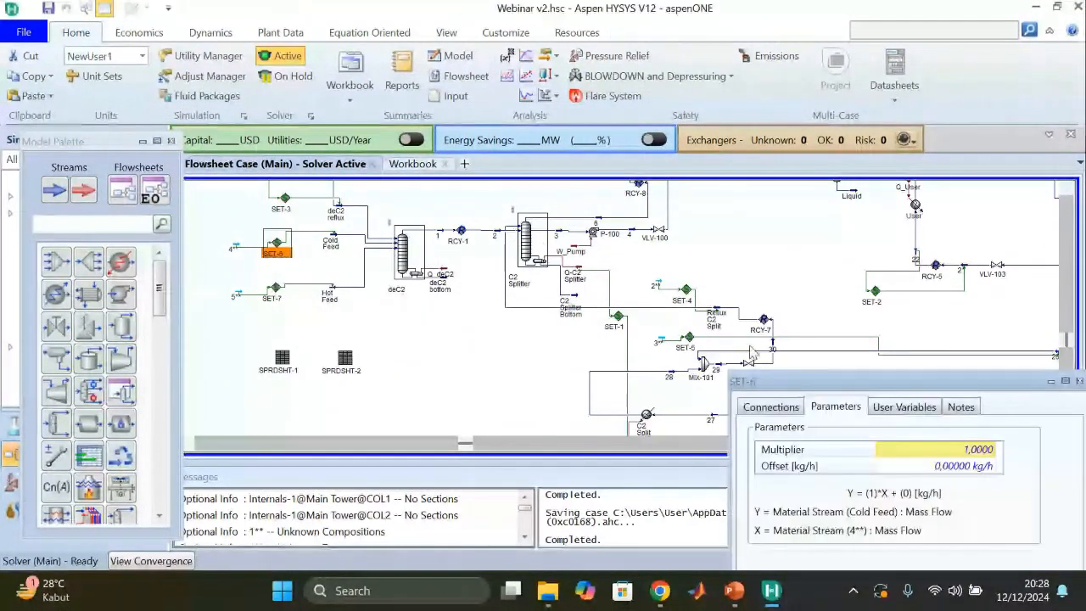
{"action": "left_click_drag", "start_coordinate": [782, 397], "coordinate": [545, 138]}
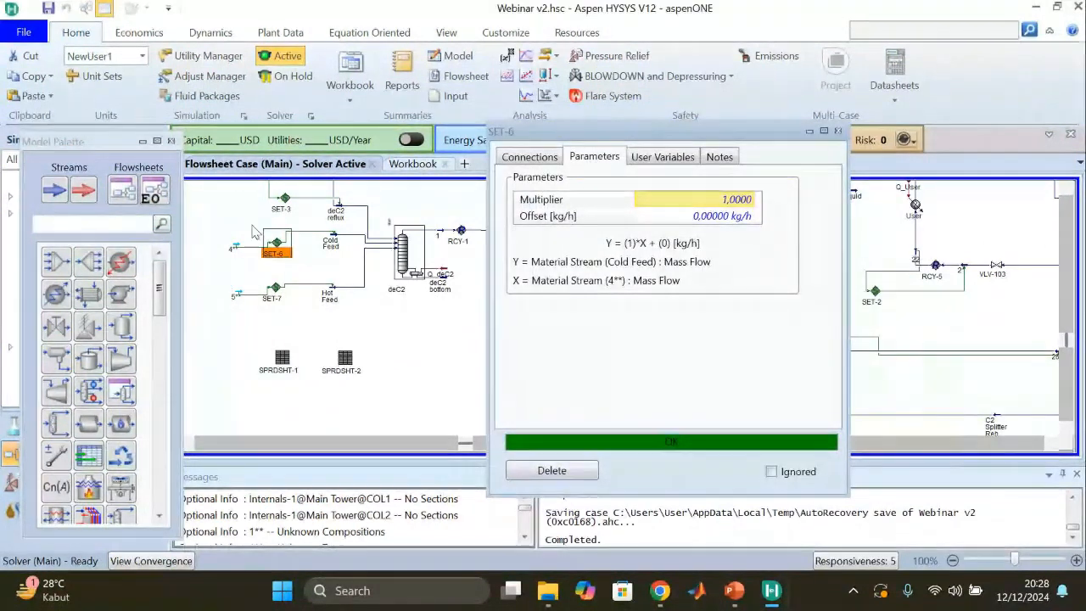
{"action": "left_click", "coordinate": [369, 271]}
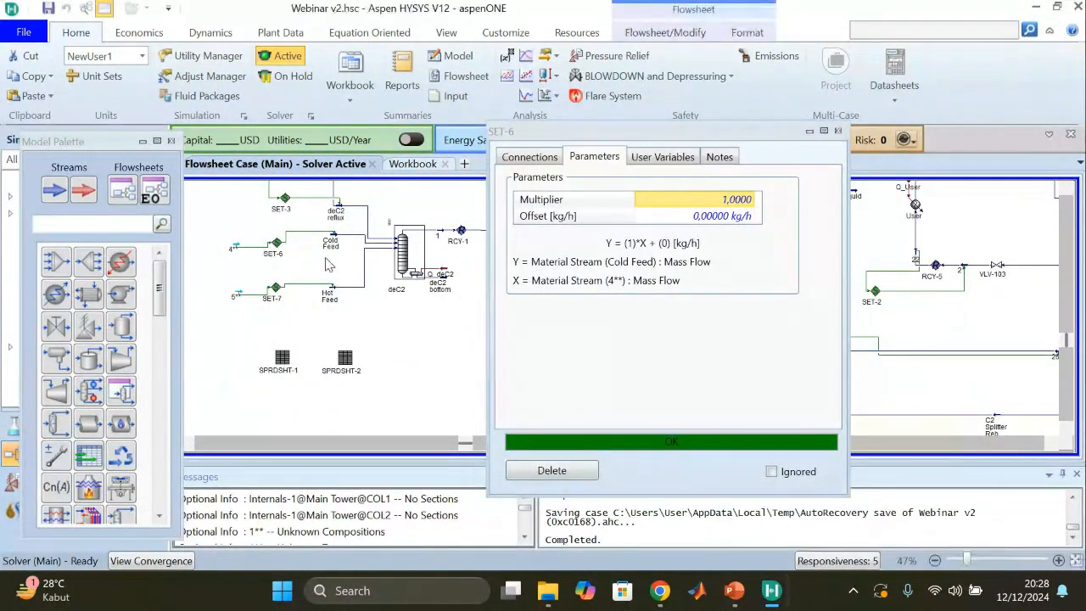
- Set the SET-6 multiplier for the Cold Feed mass flow to 1.2
{"action": "left_click", "coordinate": [697, 207]}
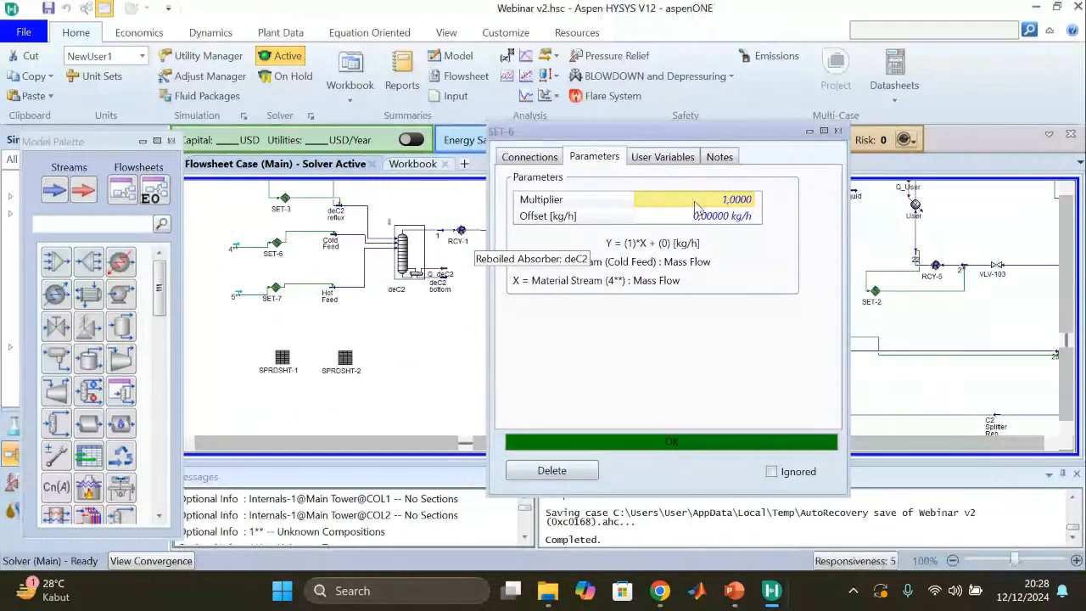
{"action": "type", "text": "1.2"}
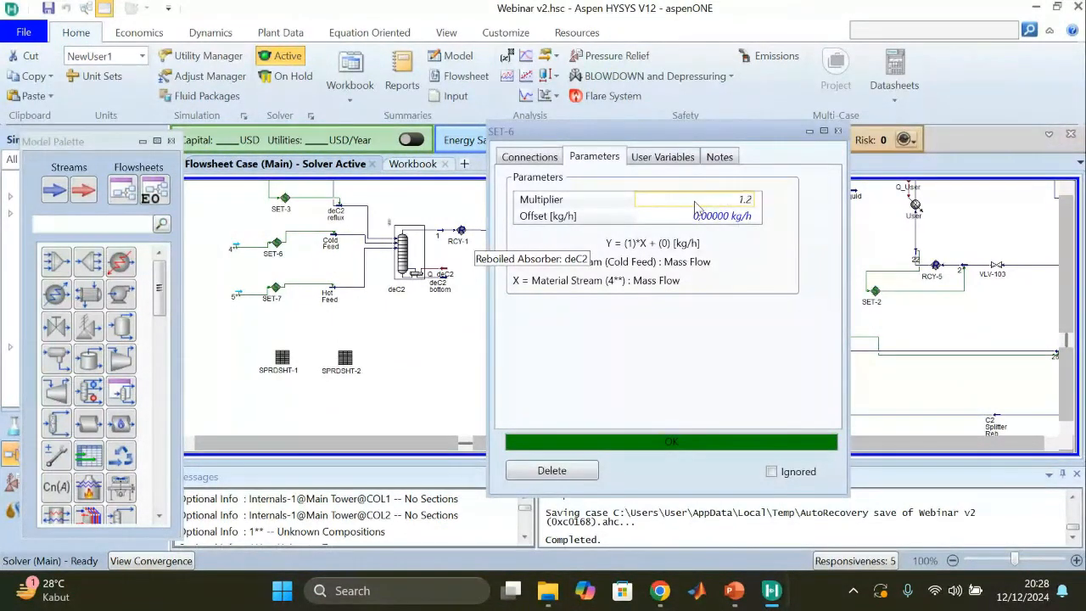
{"action": "key", "text": "Return"}
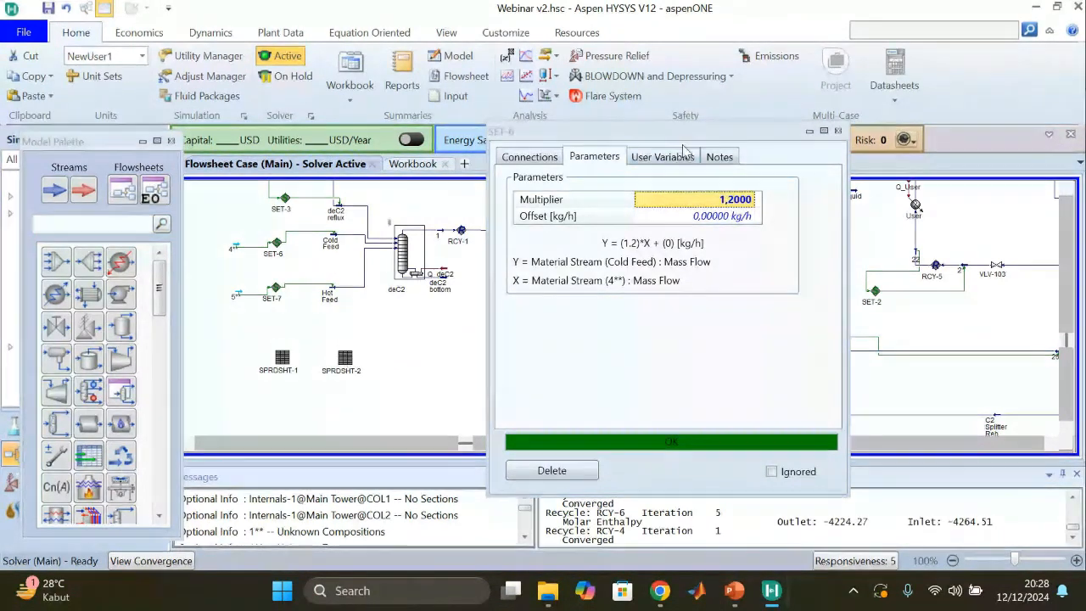
- Set the SET-6 multiplier for the Cold Feed mass flow to 0.8 and return to the flowsheet
{"action": "left_click_drag", "start_coordinate": [624, 136], "coordinate": [217, 308]}
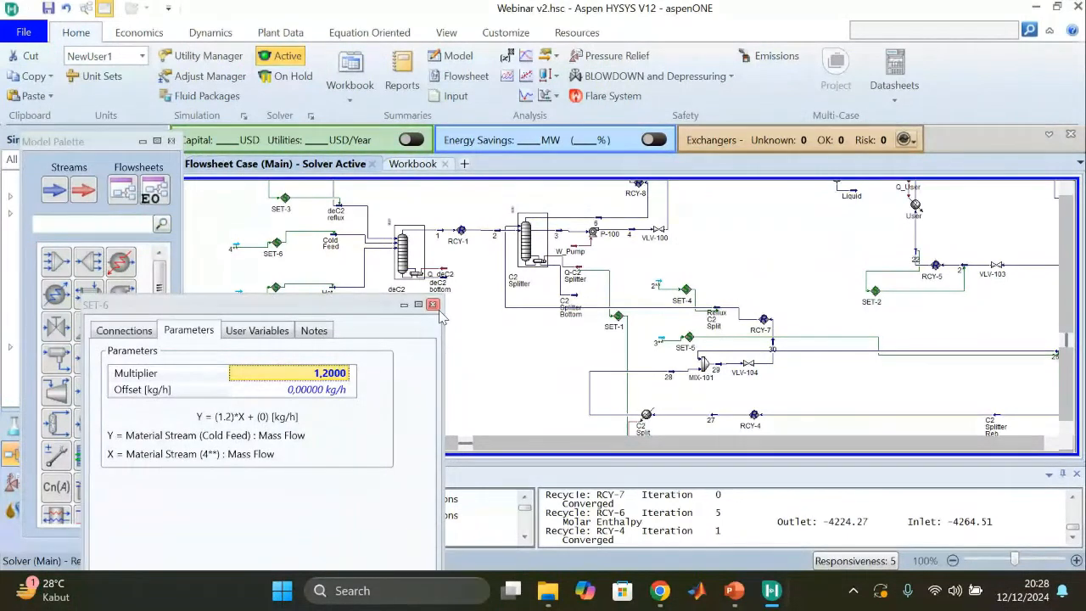
{"action": "left_click_drag", "start_coordinate": [356, 305], "coordinate": [538, 132]}
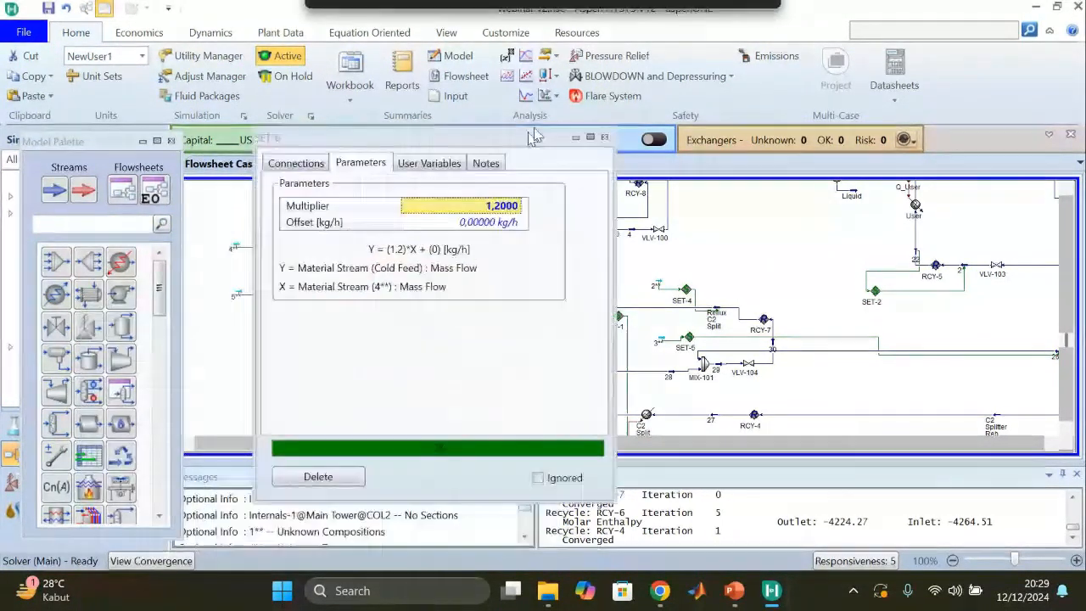
{"action": "left_click", "coordinate": [505, 204]}
{"action": "type", "text": "0,8"}
{"action": "key", "text": "Return"}
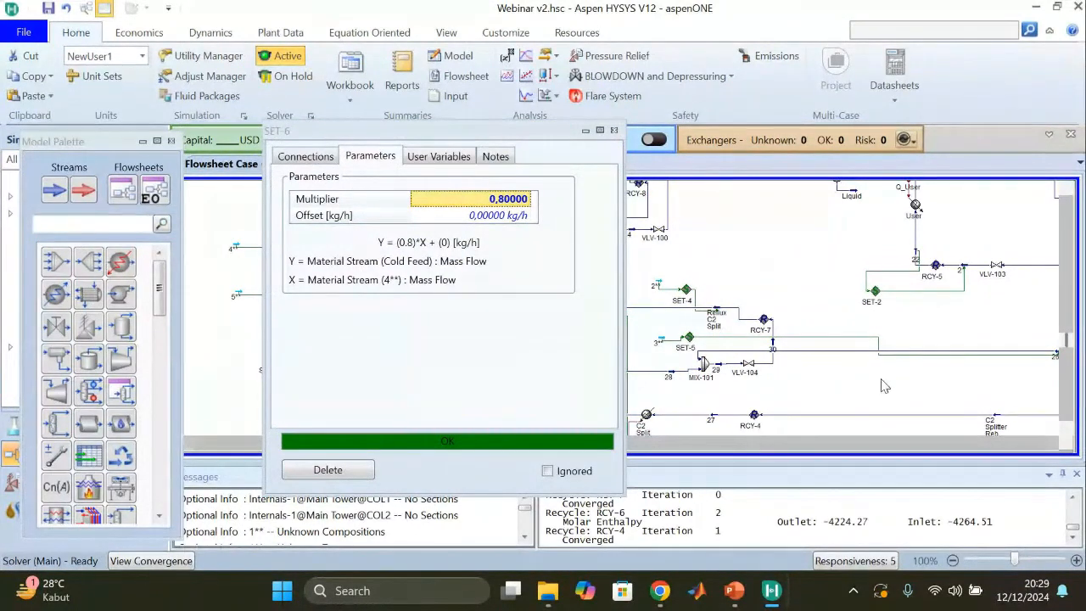
{"action": "left_click", "coordinate": [650, 310]}
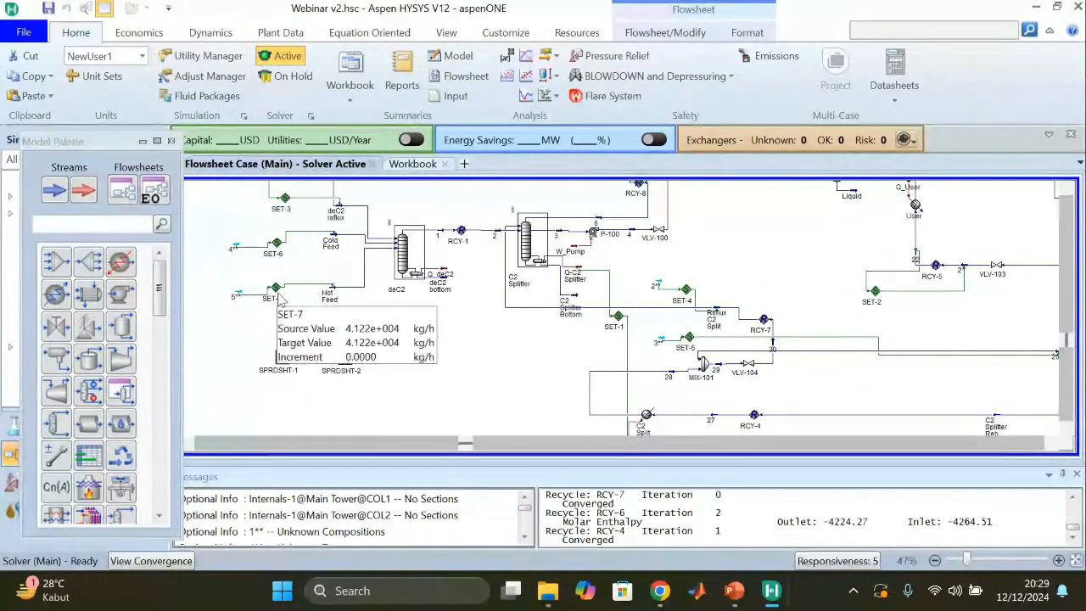
- Open SET-7 and set its multiplier for the Hot Feed mass flow to 0.75
{"action": "double_click", "coordinate": [278, 295]}
{"action": "left_click", "coordinate": [636, 269]}
{"action": "type", "text": "0"}
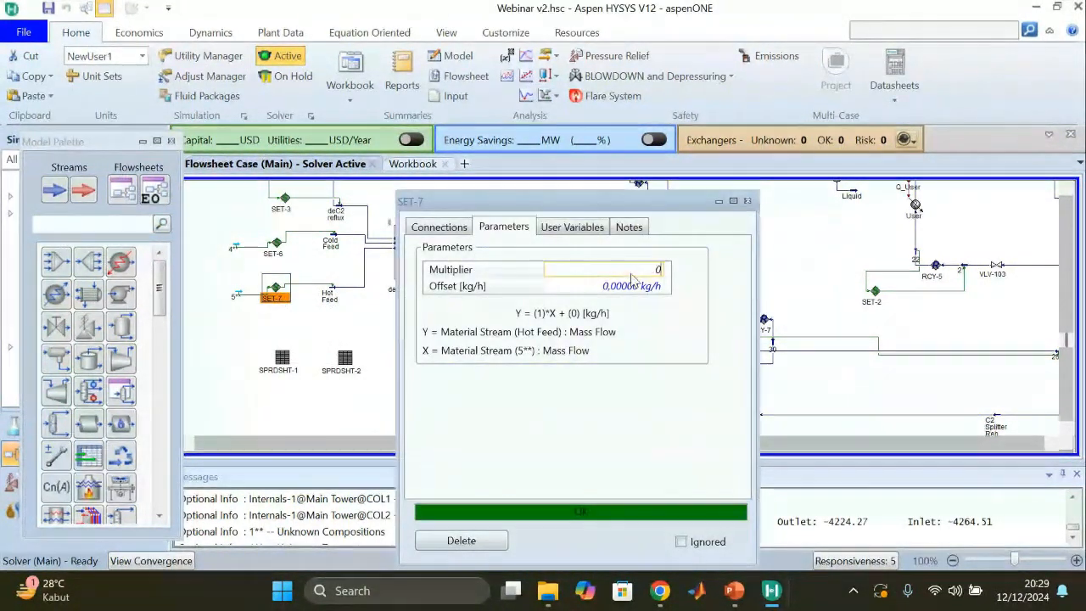
{"action": "type", "text": ".75"}
{"action": "key", "text": "Return"}
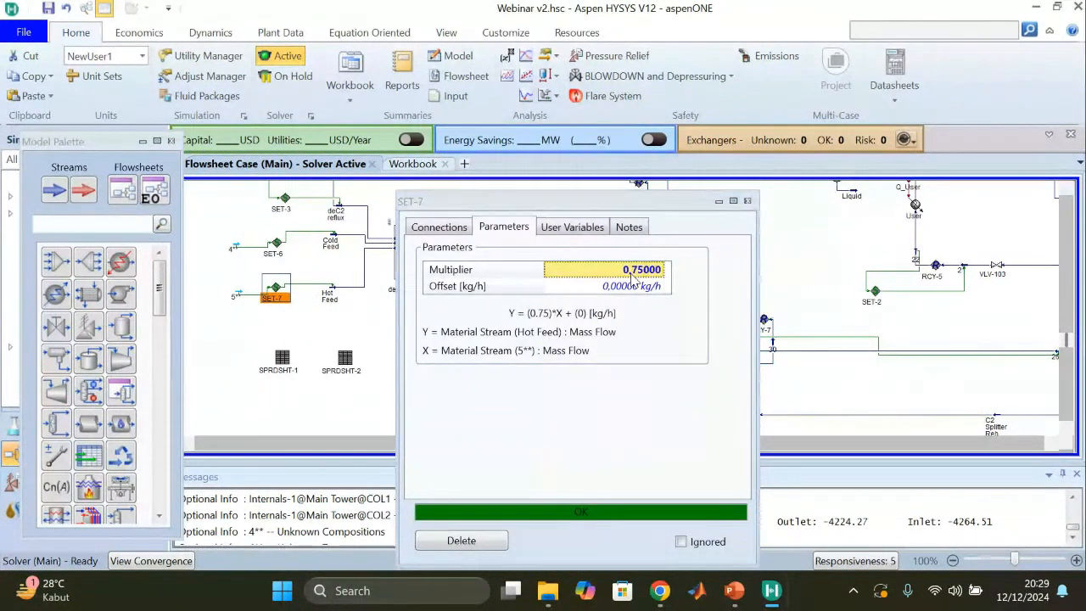
- Close SET-7 and examine the parameters and convergence status of recycle RCY-6
{"action": "left_click", "coordinate": [748, 202]}
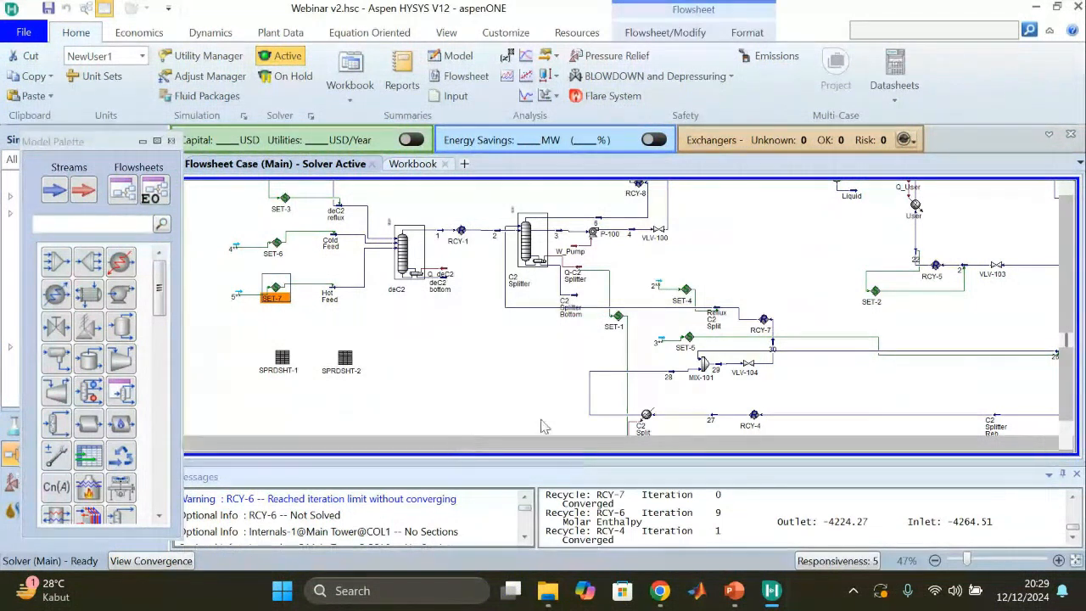
{"action": "scroll", "coordinate": [523, 402], "scroll_direction": "down", "scroll_amount": 2}
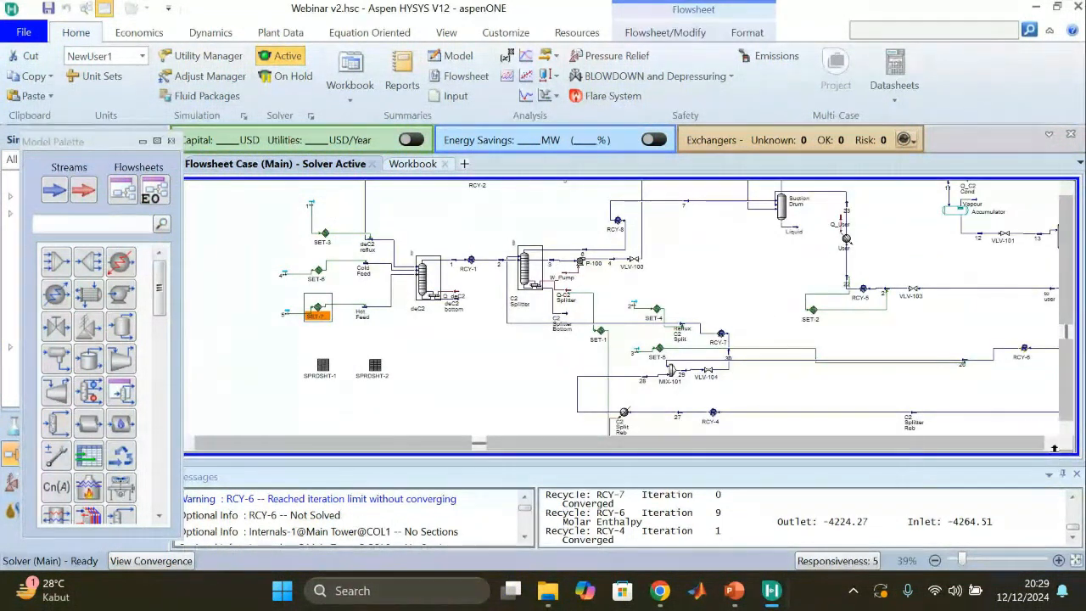
{"action": "left_click", "coordinate": [1053, 444]}
{"action": "left_click", "coordinate": [1054, 443]}
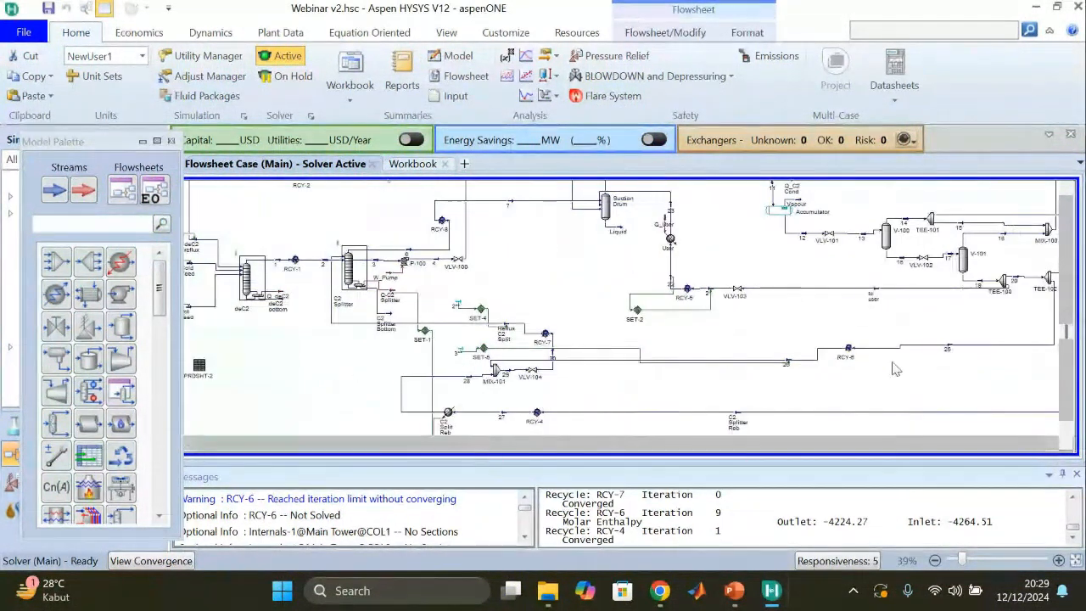
{"action": "double_click", "coordinate": [850, 349]}
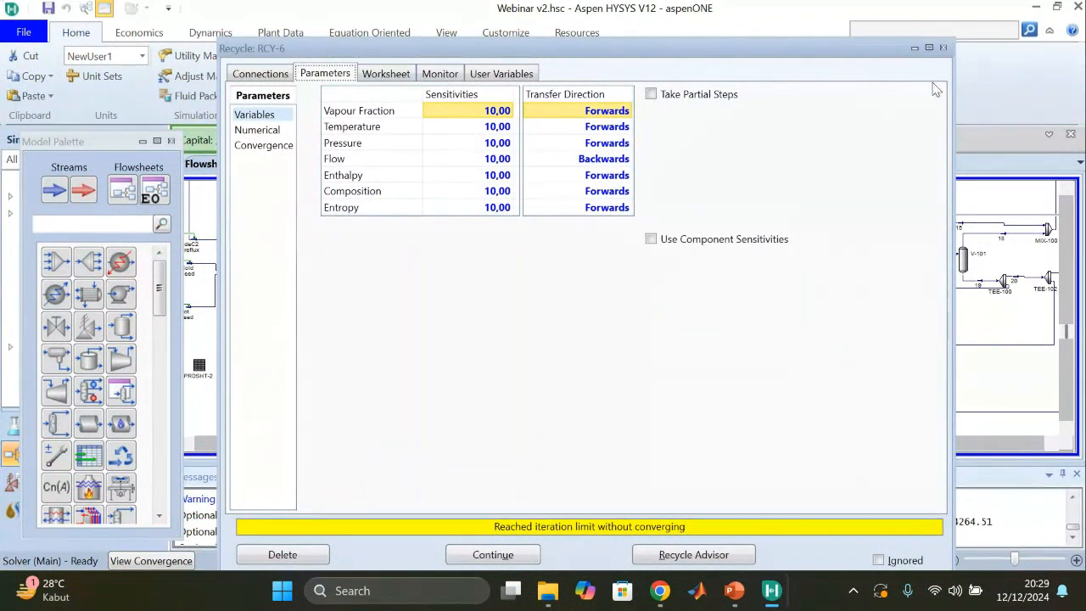
{"action": "left_click", "coordinate": [944, 49]}
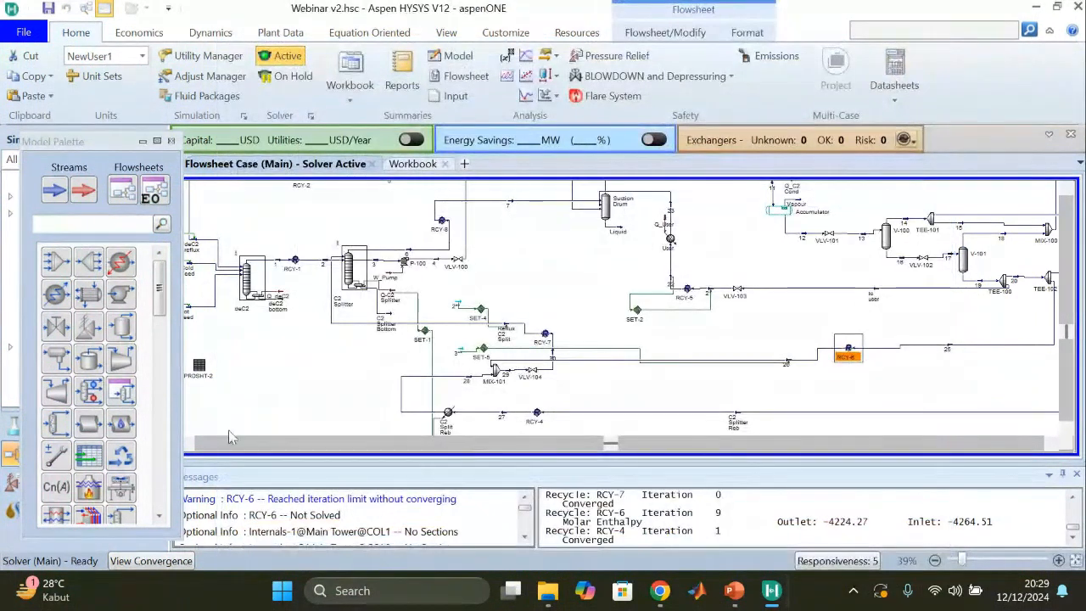
- Set the SET-7 multiplier for the Hot Feed mass flow to 1 and close its window
{"action": "left_click", "coordinate": [188, 443]}
{"action": "left_click", "coordinate": [190, 446]}
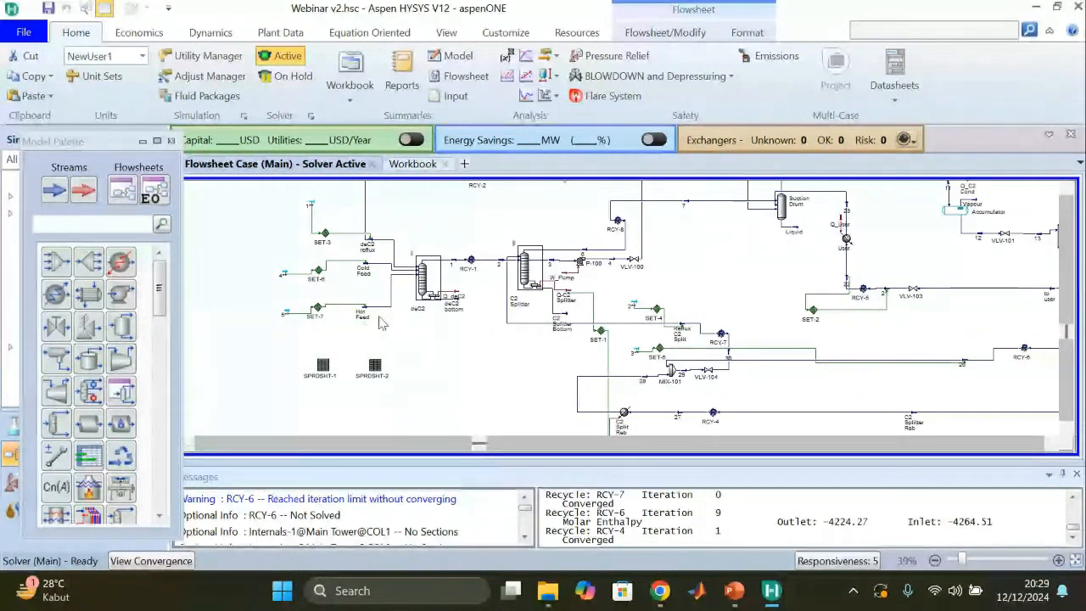
{"action": "double_click", "coordinate": [316, 309]}
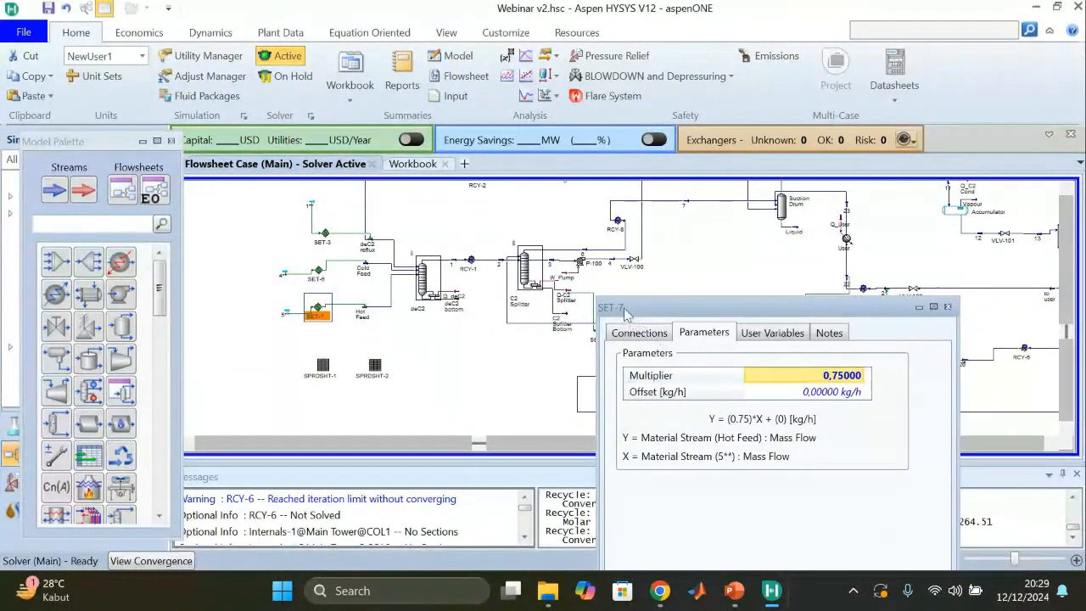
{"action": "left_click_drag", "start_coordinate": [626, 314], "coordinate": [463, 151]}
{"action": "left_click", "coordinate": [670, 213]}
{"action": "type", "text": "1"}
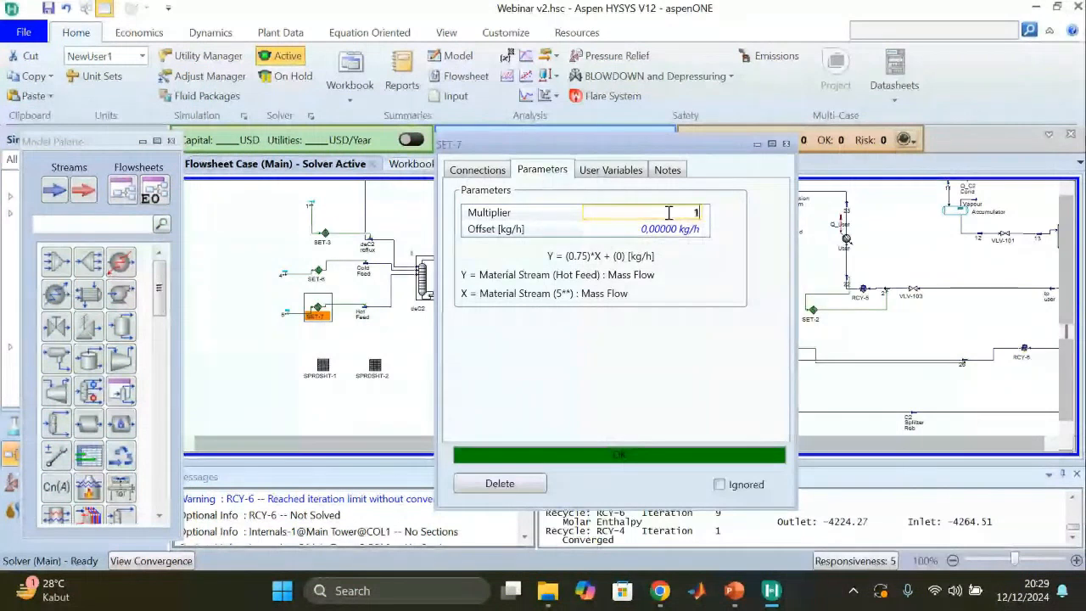
{"action": "key", "text": "Return"}
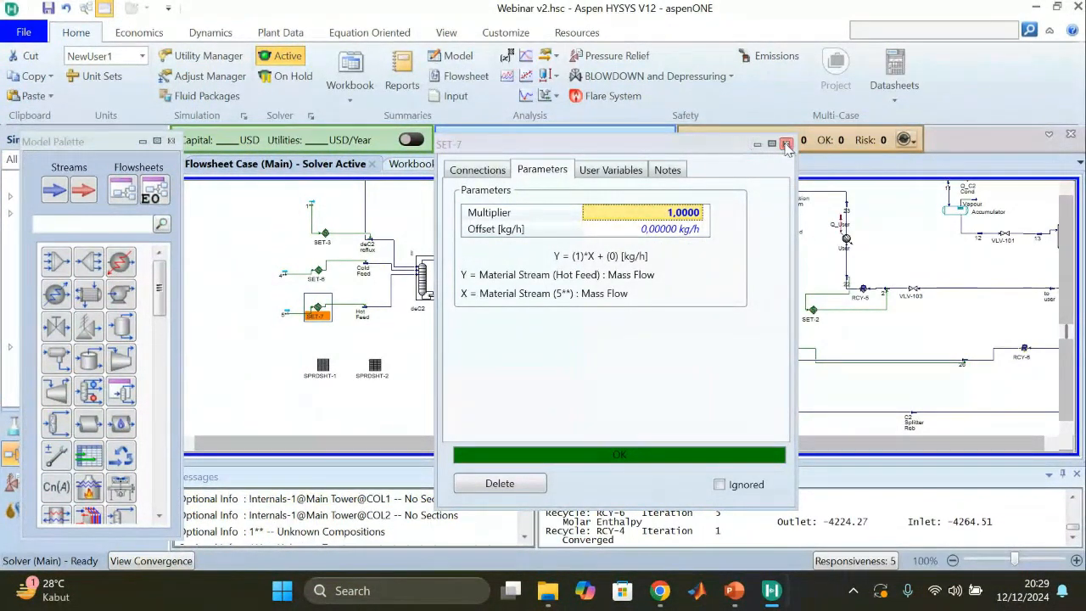
{"action": "left_click", "coordinate": [786, 145]}
- Set the SET-6 multiplier for the Cold Feed mass flow to 1 and close its window
{"action": "double_click", "coordinate": [321, 273]}
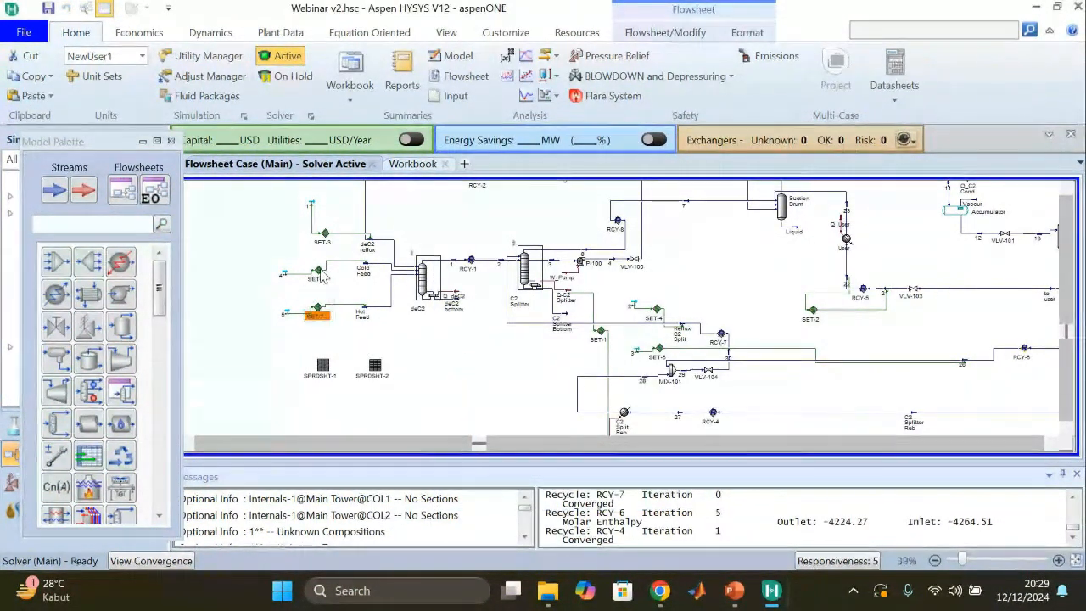
{"action": "left_click", "coordinate": [880, 290]}
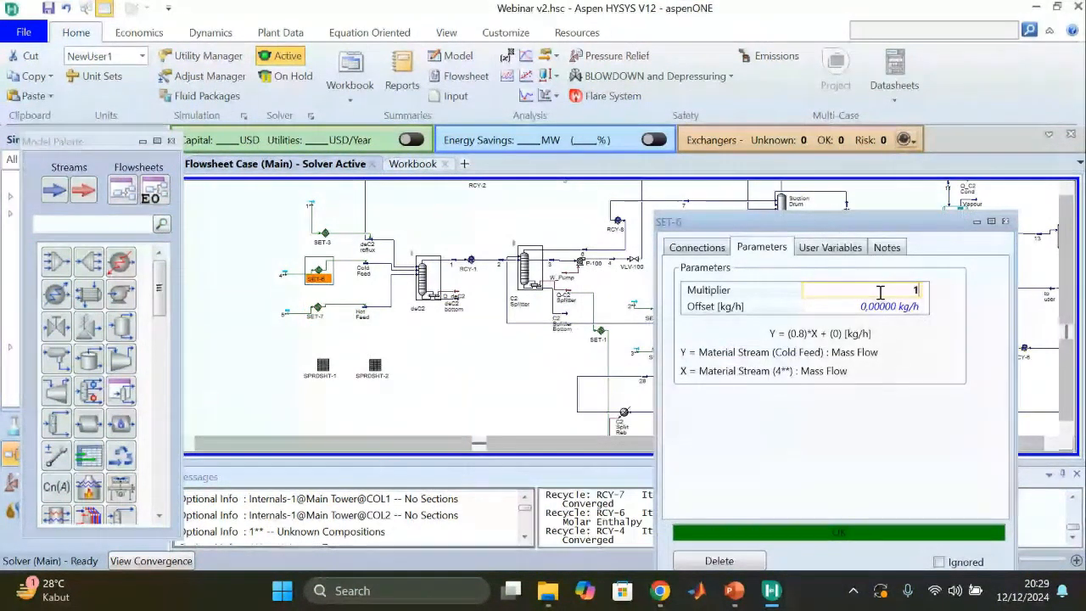
{"action": "type", "text": "1"}
{"action": "key", "text": "Return"}
{"action": "left_click", "coordinate": [1006, 222]}
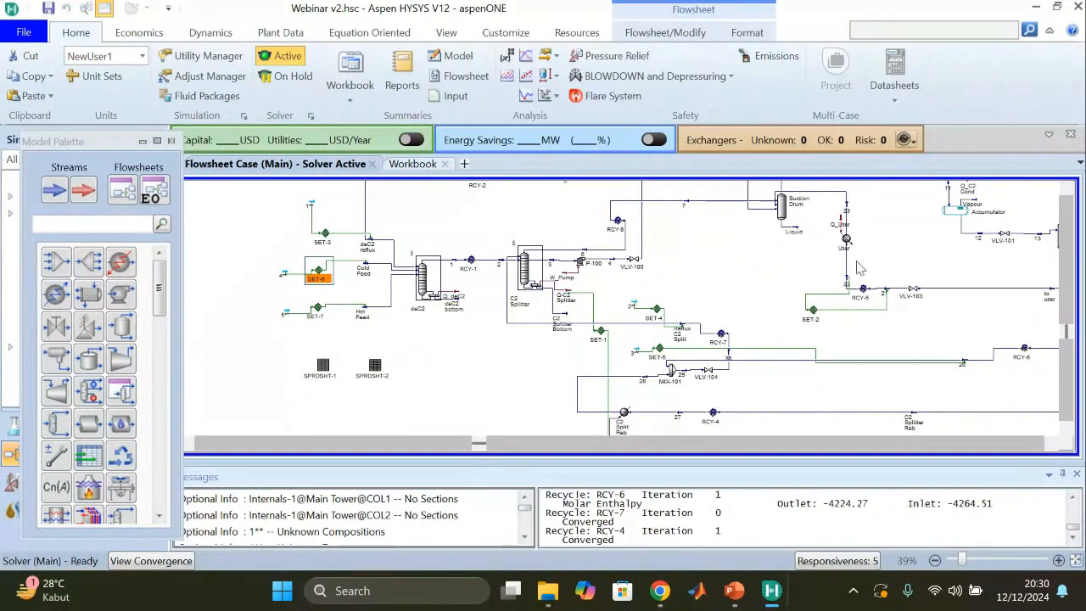
- Open the Cold Feed stream's composition and change its compositional basis to Mass Fractions
{"action": "left_click", "coordinate": [370, 273]}
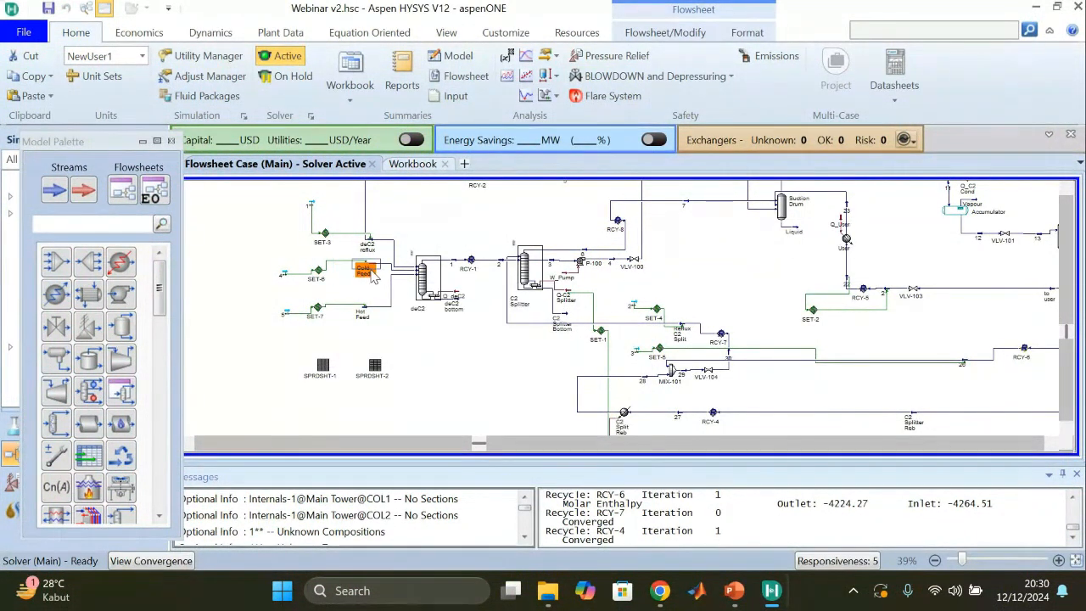
{"action": "double_click", "coordinate": [370, 273]}
{"action": "left_click", "coordinate": [223, 155]}
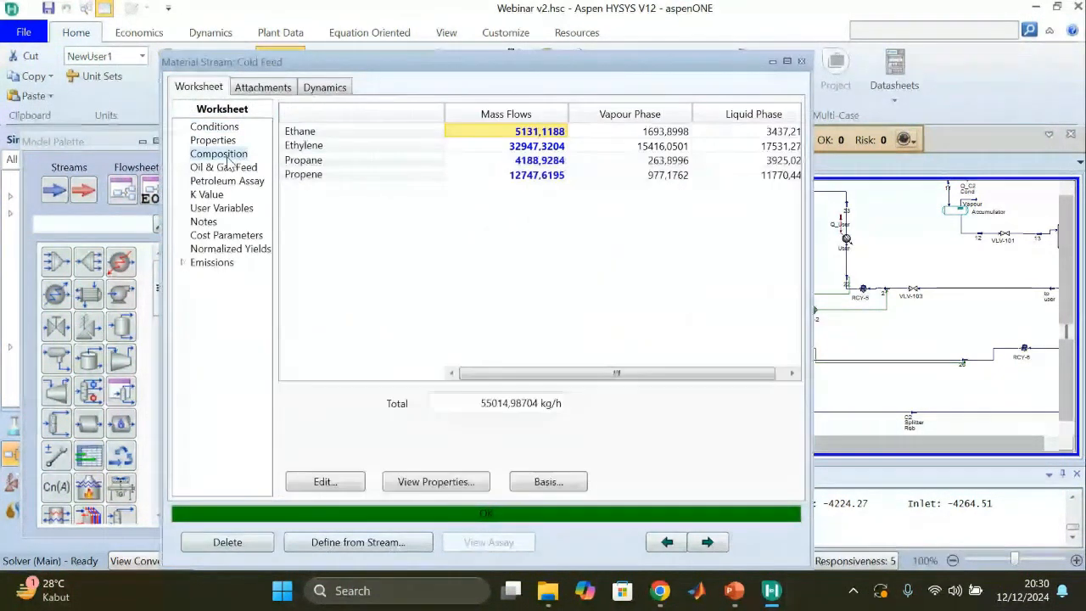
{"action": "left_click", "coordinate": [567, 482]}
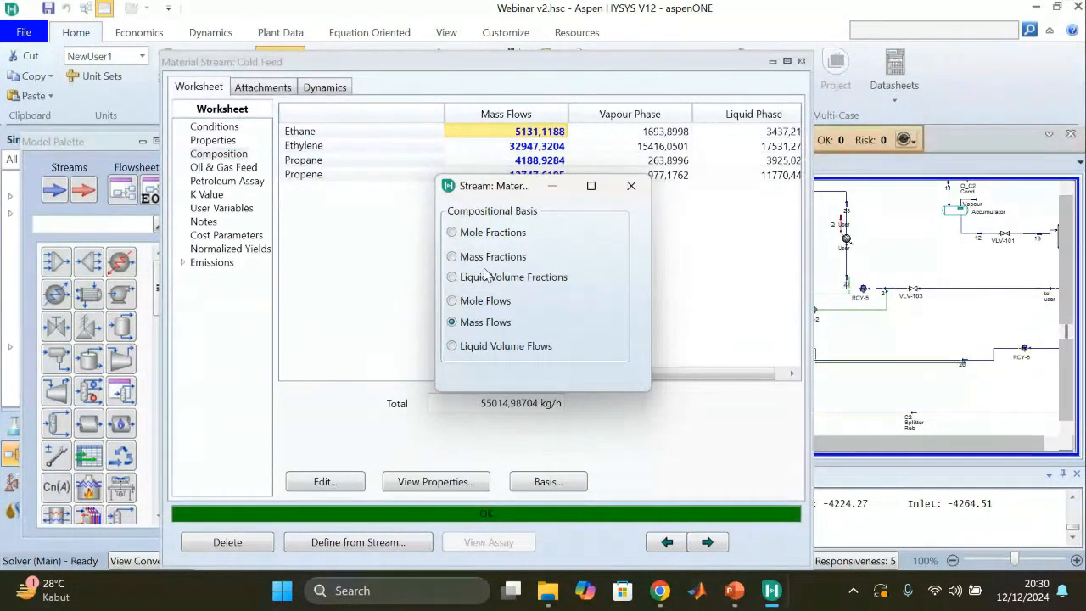
{"action": "left_click", "coordinate": [452, 256]}
{"action": "left_click", "coordinate": [631, 185]}
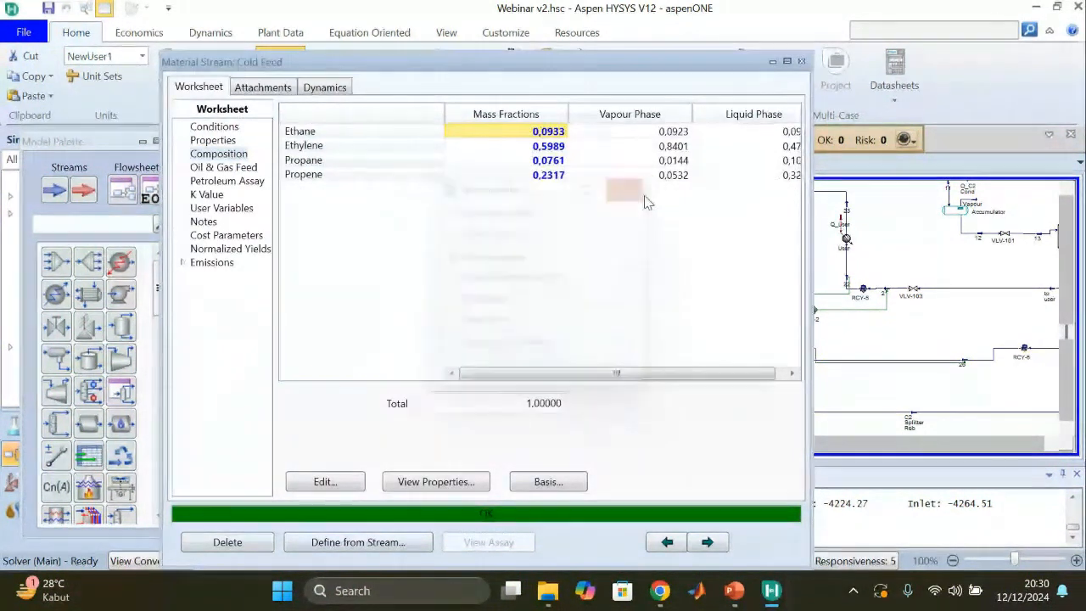
- Set the ethylene mass fraction of the Cold Feed to 0.55
{"action": "left_click", "coordinate": [543, 149]}
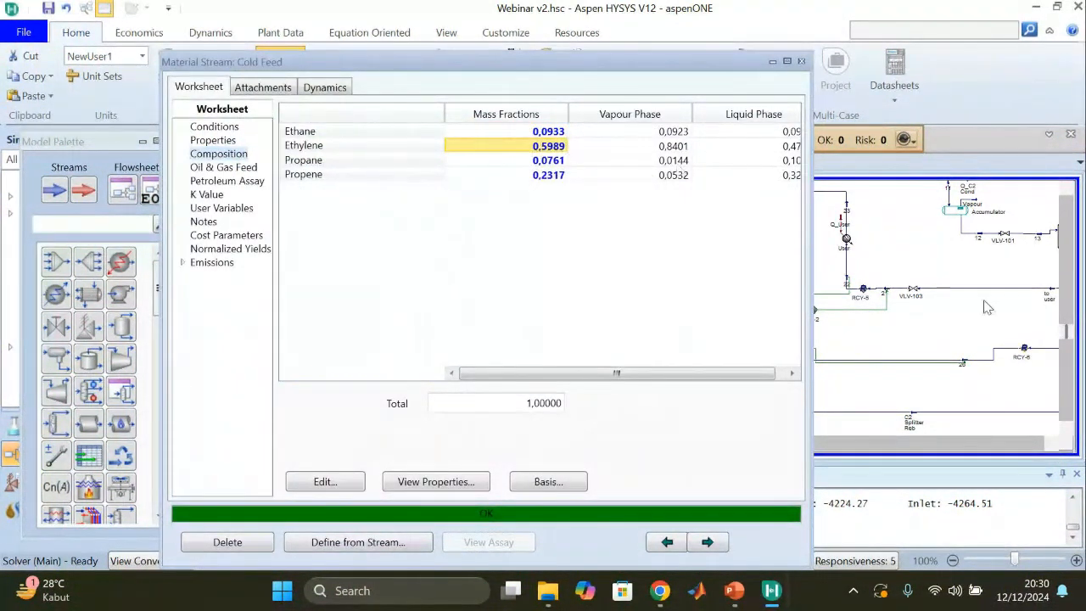
{"action": "type", "text": "0"}
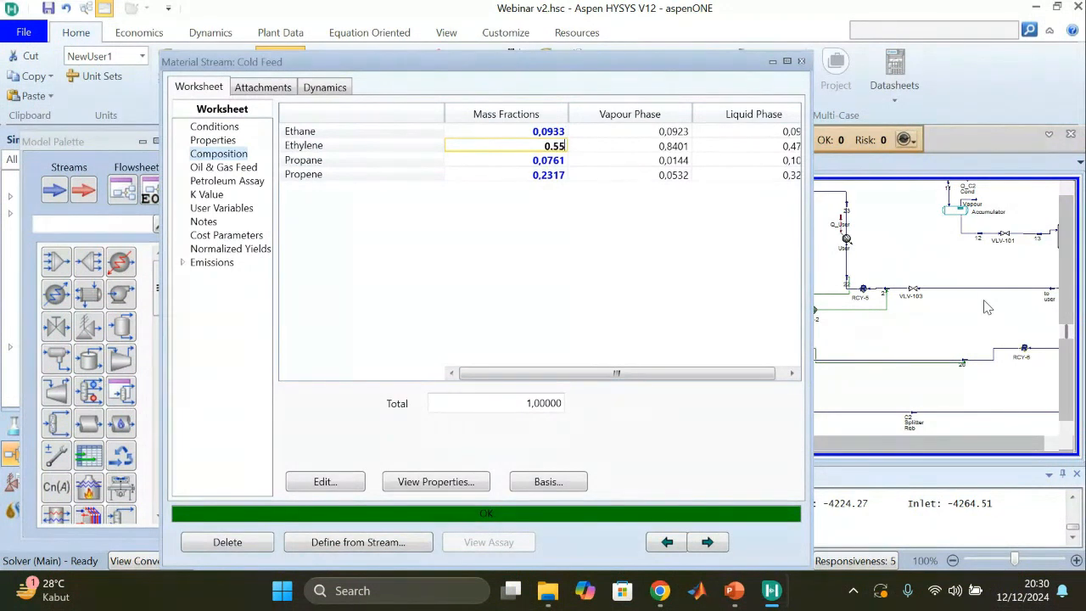
{"action": "type", "text": ".55"}
{"action": "key", "text": "Return"}
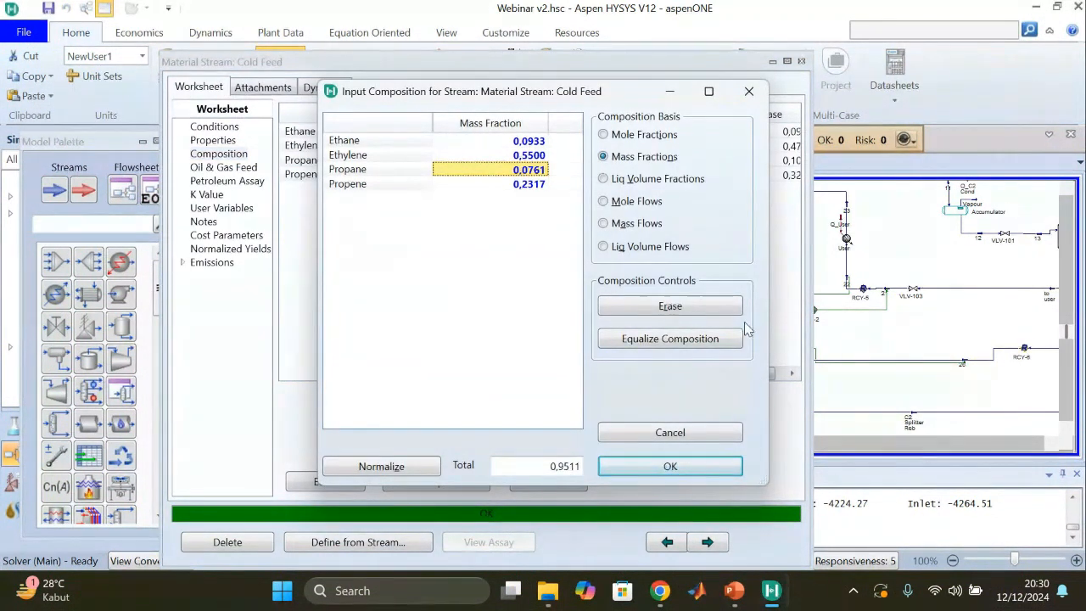
- Try ethane mass fractions of 0.0499 and 0.0112 in the Cold Feed composition
{"action": "left_click", "coordinate": [488, 144]}
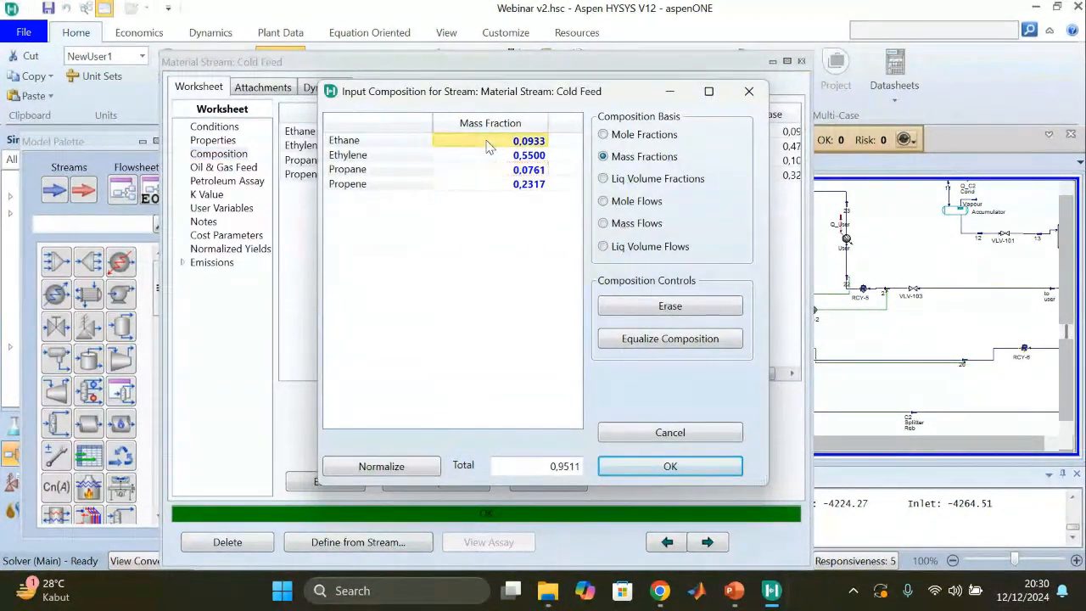
{"action": "type", "text": "0,0499"}
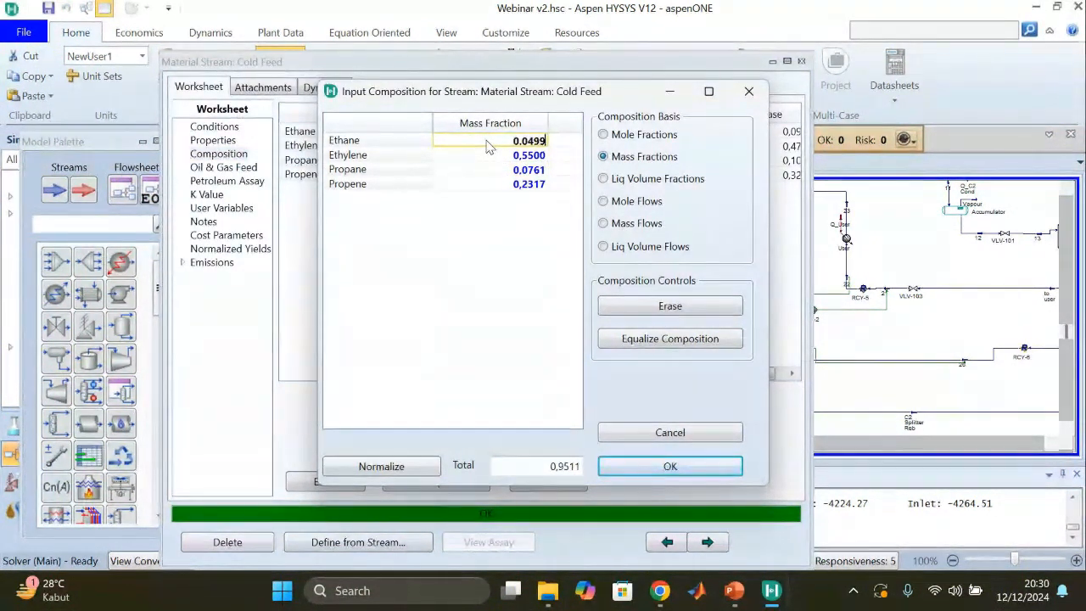
{"action": "key", "text": "Return"}
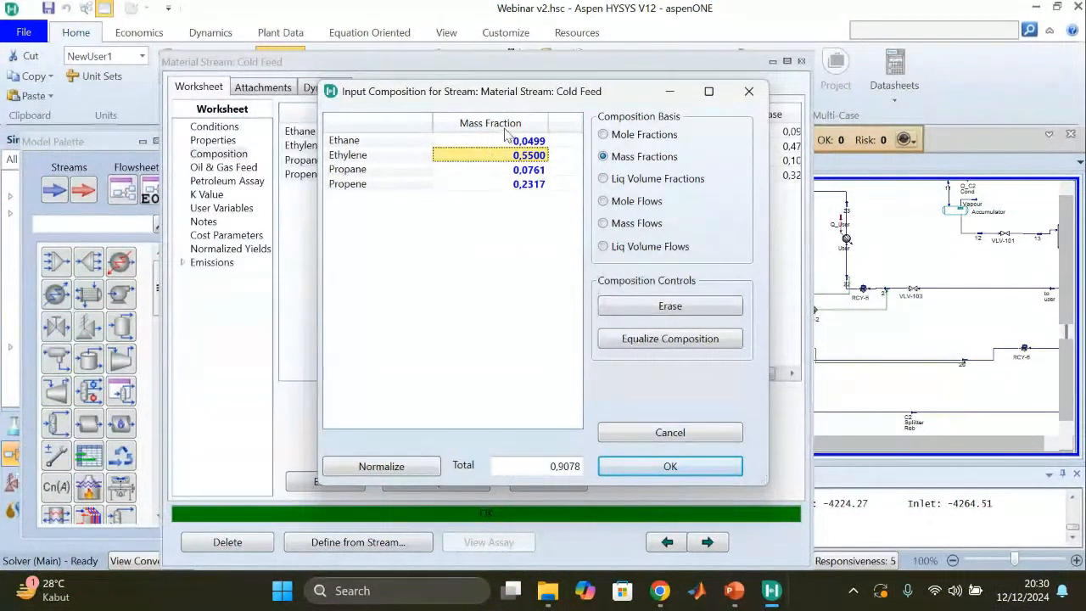
{"action": "key", "text": "Up"}
{"action": "type", "text": "0,"}
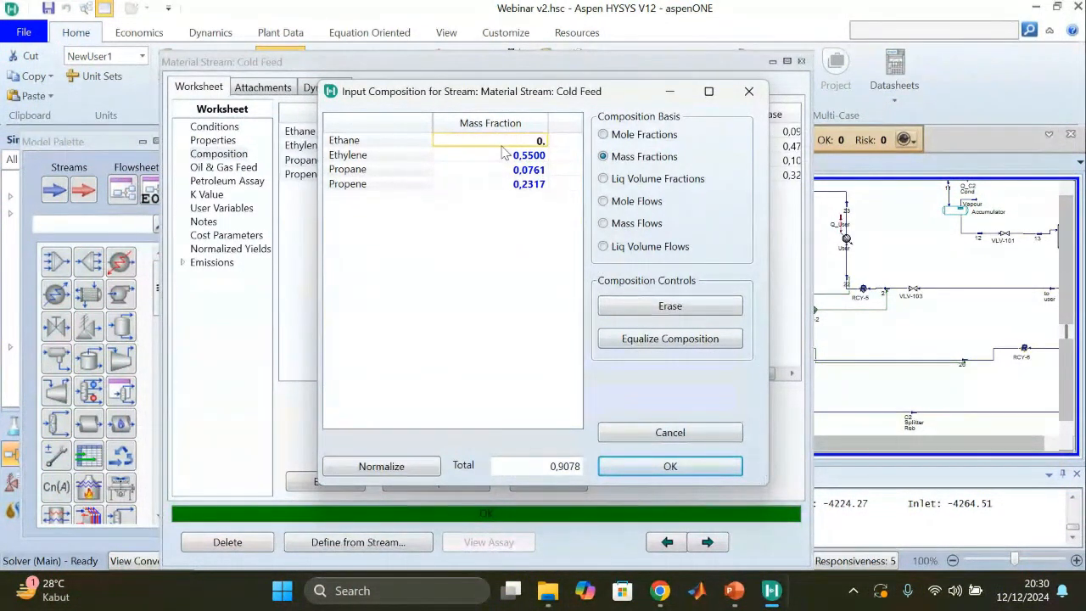
{"action": "type", "text": "01"}
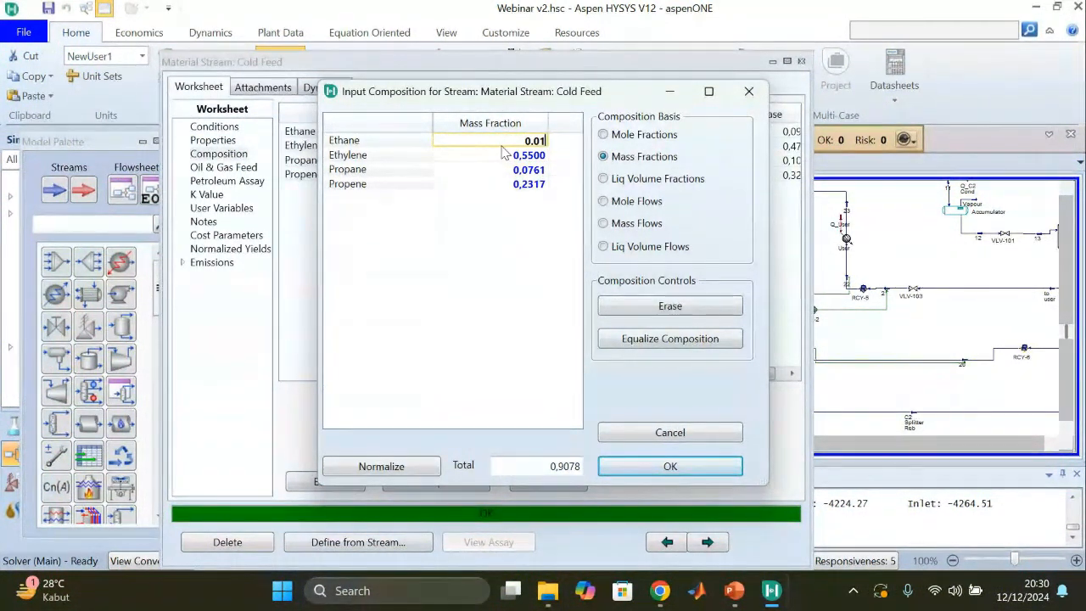
{"action": "type", "text": "12"}
{"action": "key", "text": "Return"}
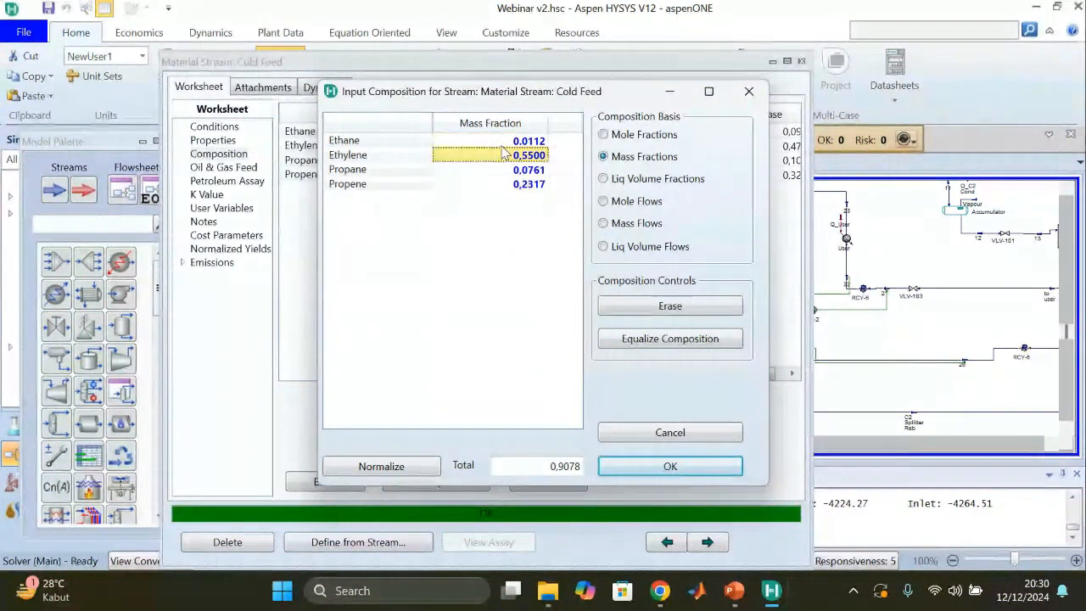
- Re-enter 0.55 as the Cold Feed's ethylene mass fraction and clear its ethane value
{"action": "left_click", "coordinate": [509, 141]}
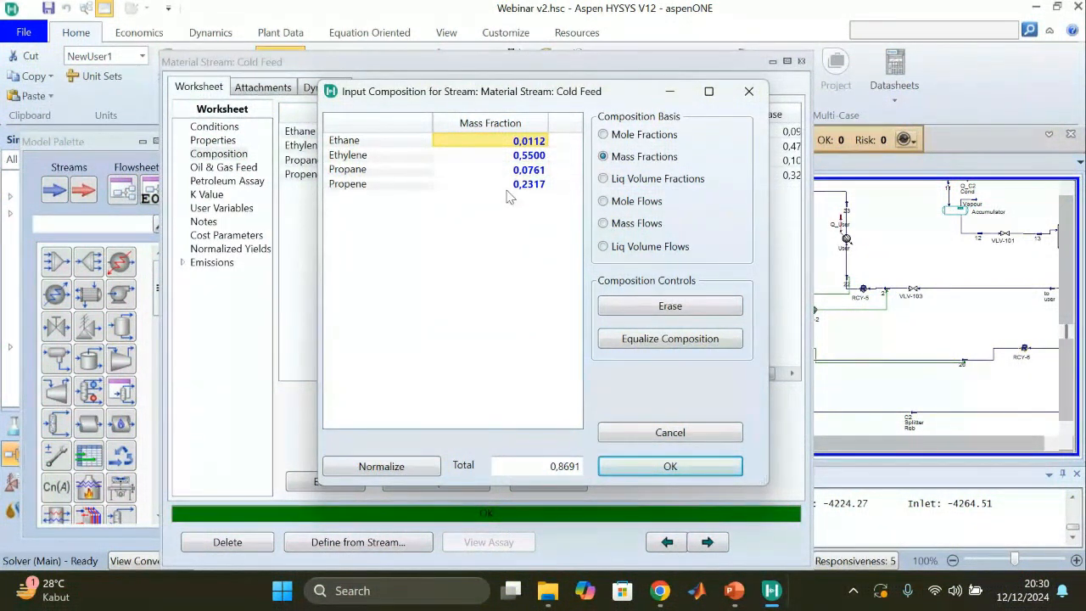
{"action": "left_click", "coordinate": [499, 161]}
{"action": "type", "text": "0.55"}
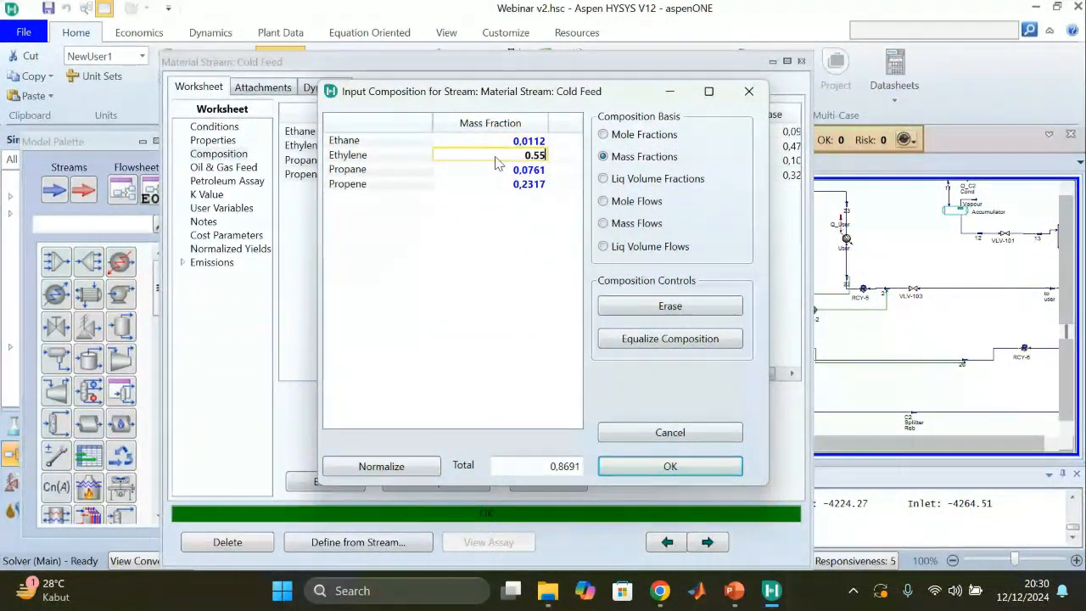
{"action": "key", "text": "Return"}
{"action": "left_click", "coordinate": [492, 144]}
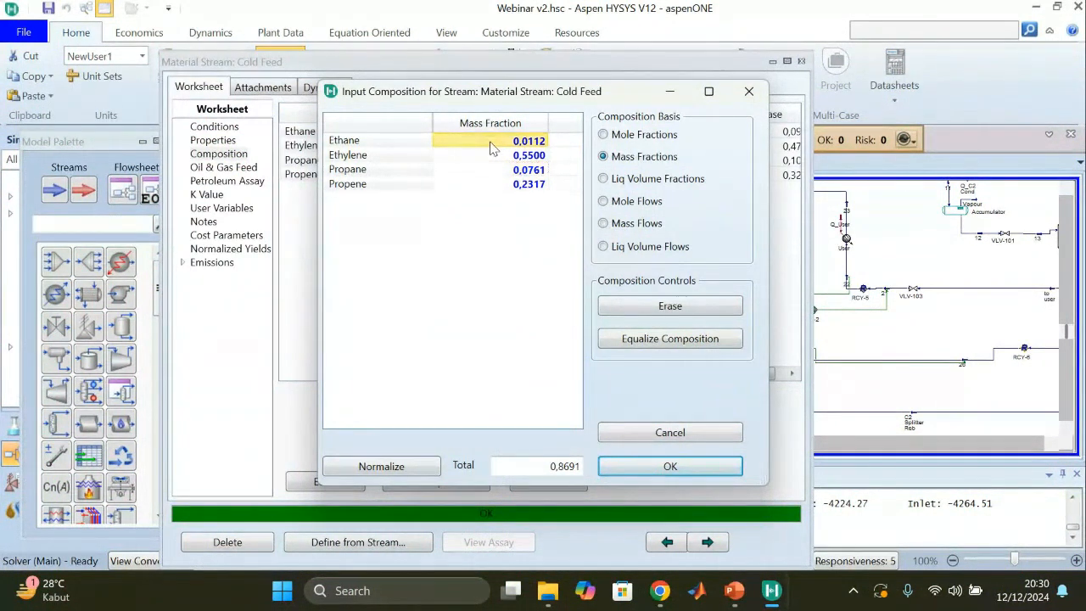
{"action": "type", "text": "0."}
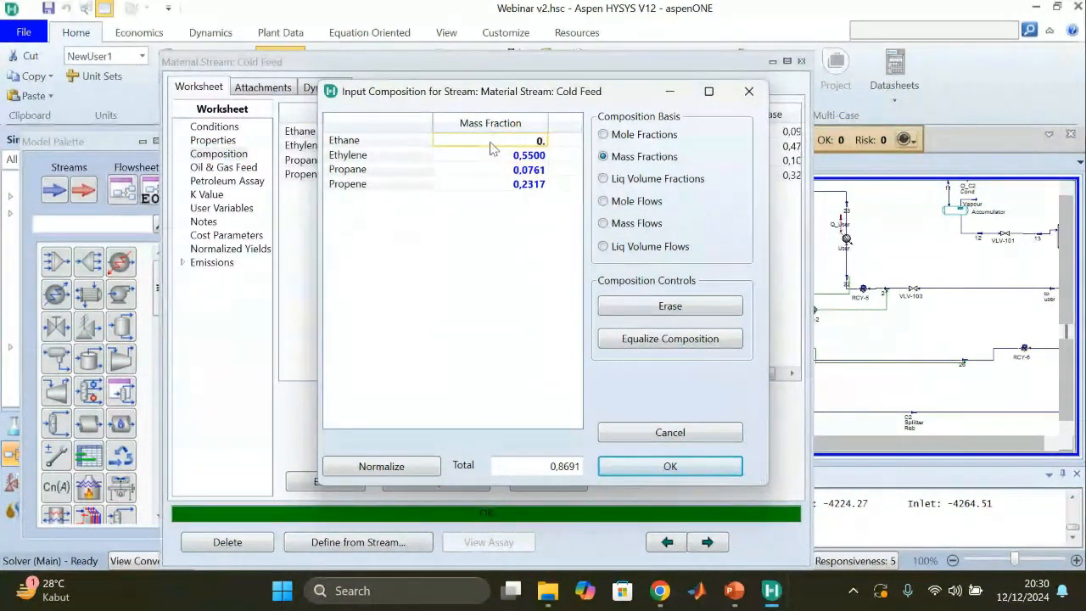
{"action": "key", "text": "BackSpace"}
{"action": "key", "text": "BackSpace"}
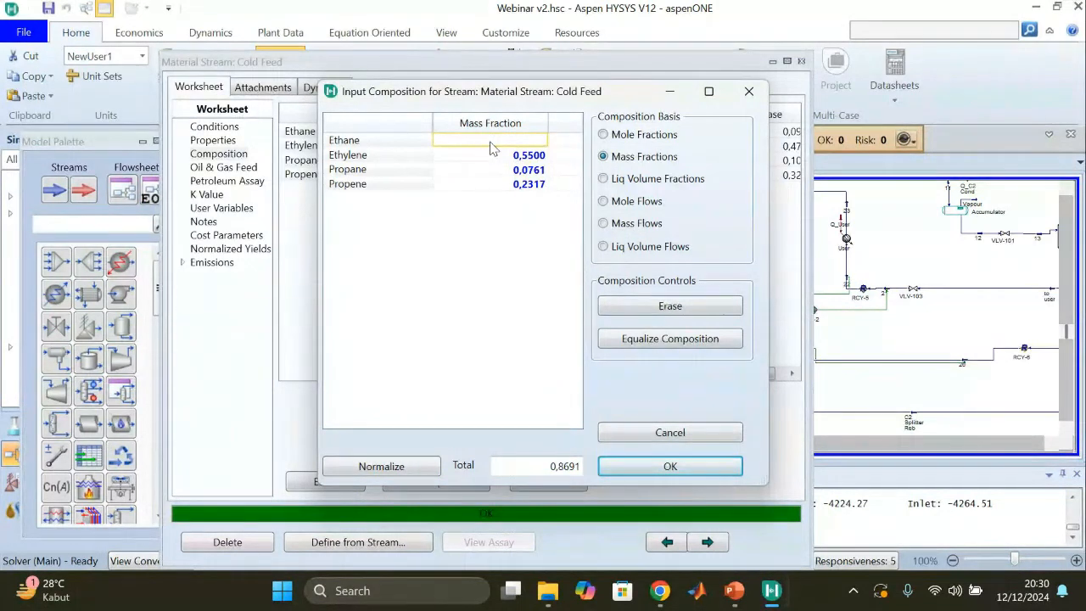
{"action": "key", "text": "Return"}
- Set the Cold Feed's ethane mass fraction to 0.1421, accept the composition and return to the flowsheet
{"action": "left_click", "coordinate": [522, 141]}
{"action": "type", "text": "0.1"}
{"action": "key", "text": "BackSpace"}
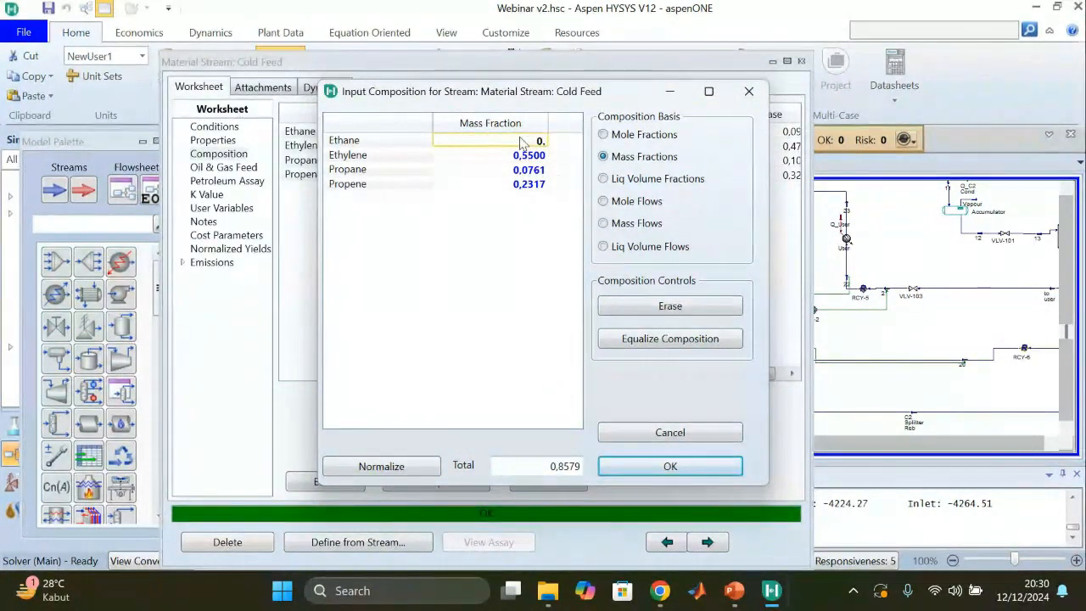
{"action": "type", "text": "1421"}
{"action": "key", "text": "Return"}
{"action": "left_click", "coordinate": [667, 468]}
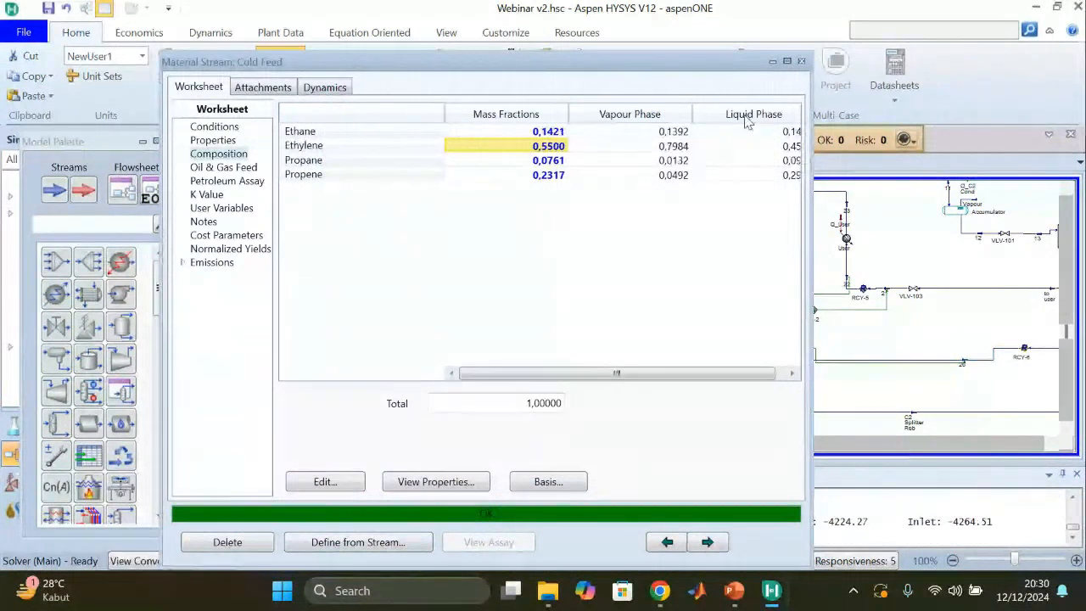
{"action": "left_click", "coordinate": [801, 61]}
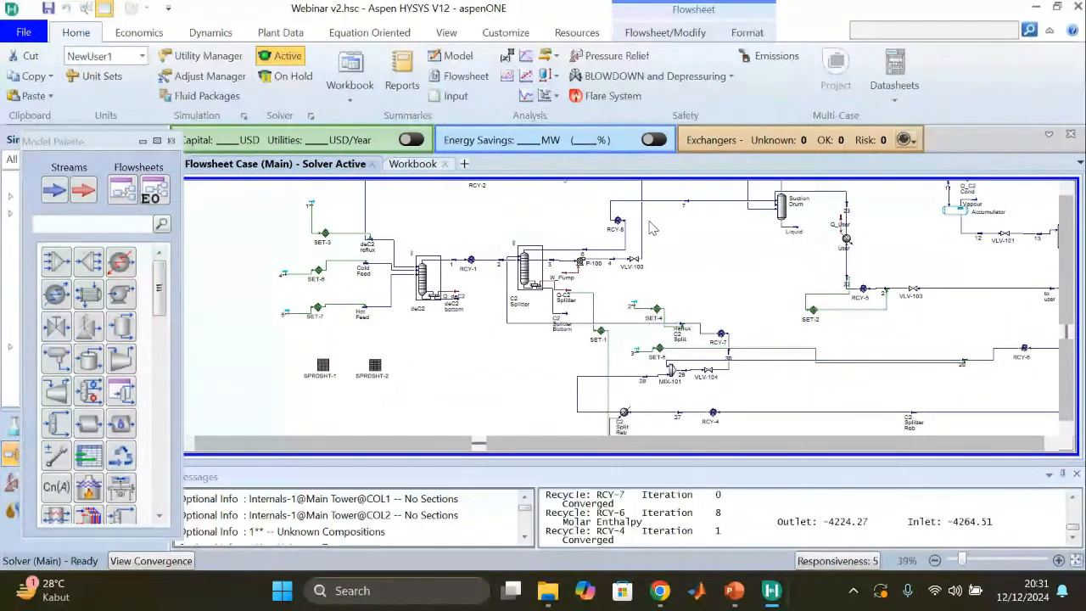
{"action": "scroll", "coordinate": [687, 273], "scroll_direction": "down", "scroll_amount": 1}
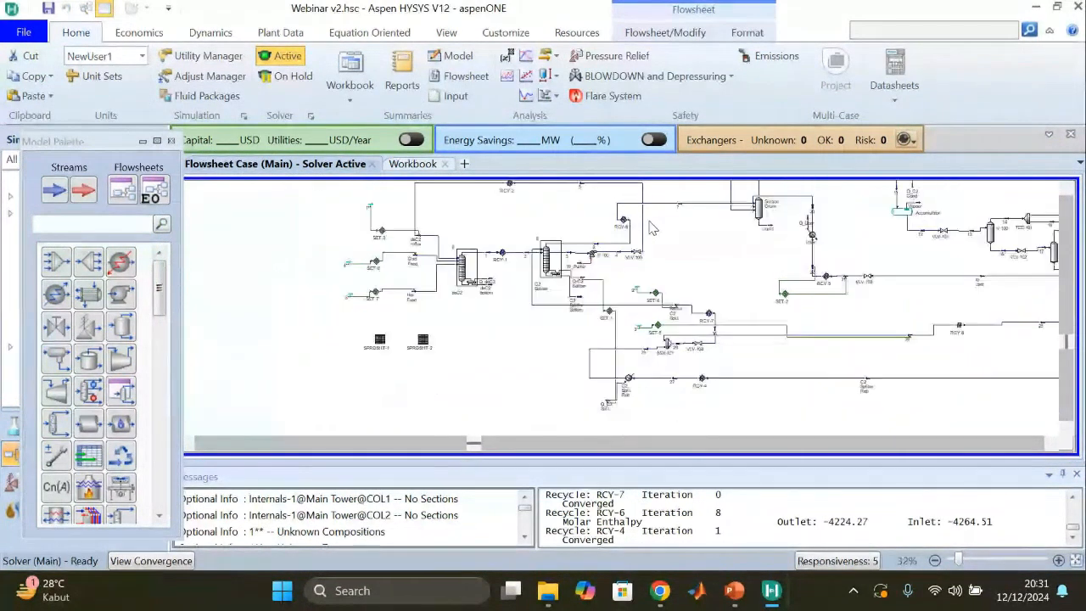
{"action": "left_click", "coordinate": [1067, 192]}
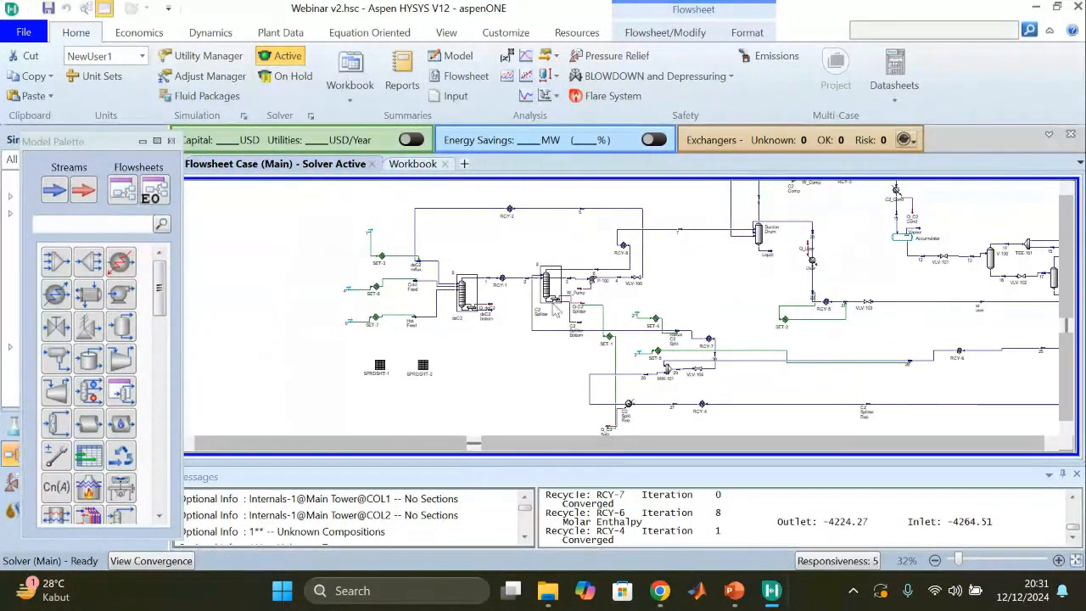
- Switch to the PowerPoint presentation, present the closing THANK YOU slide full screen and end the slide show
{"action": "mouse_move", "coordinate": [413, 296]}
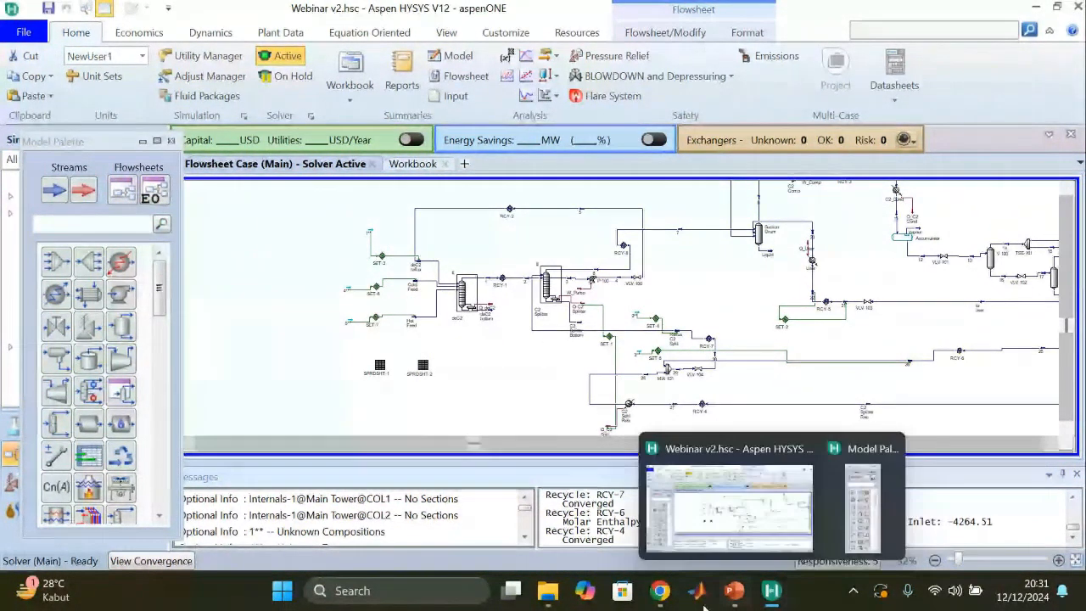
{"action": "mouse_move", "coordinate": [735, 594]}
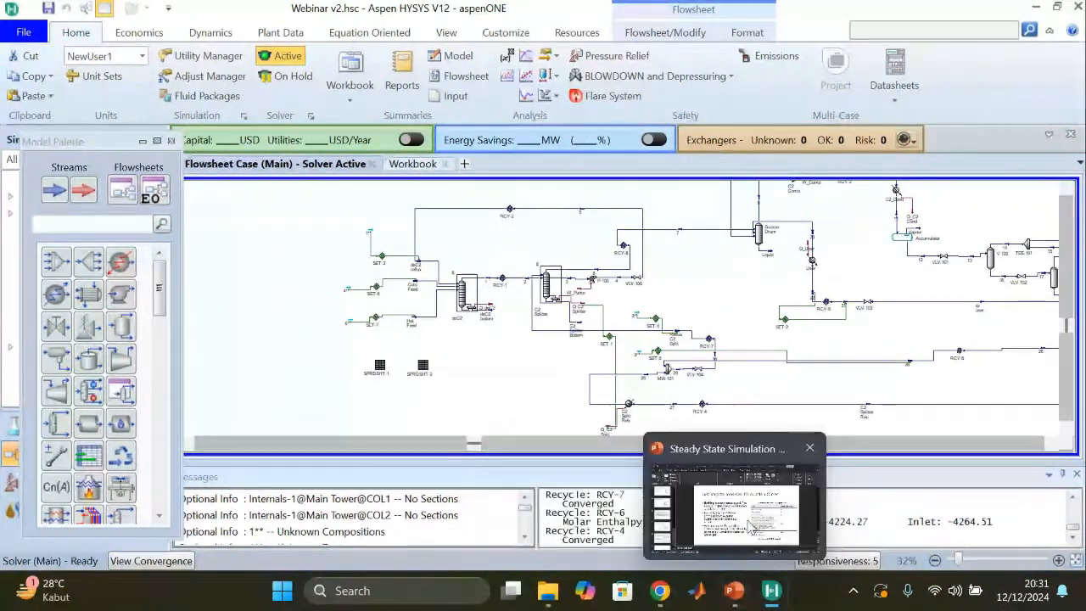
{"action": "left_click", "coordinate": [750, 527]}
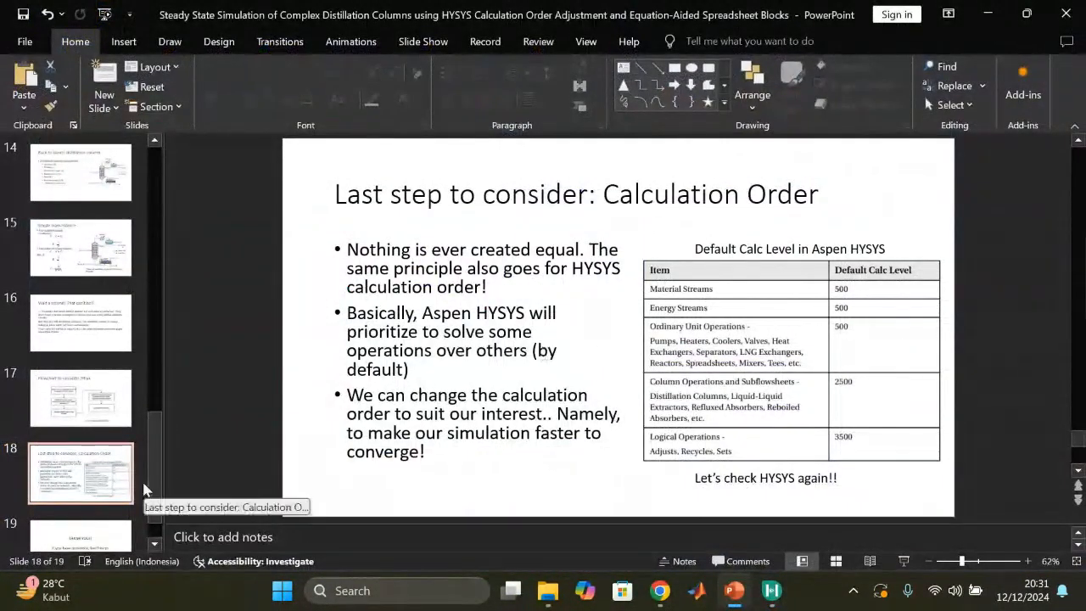
{"action": "left_click", "coordinate": [154, 547]}
{"action": "left_click", "coordinate": [81, 499]}
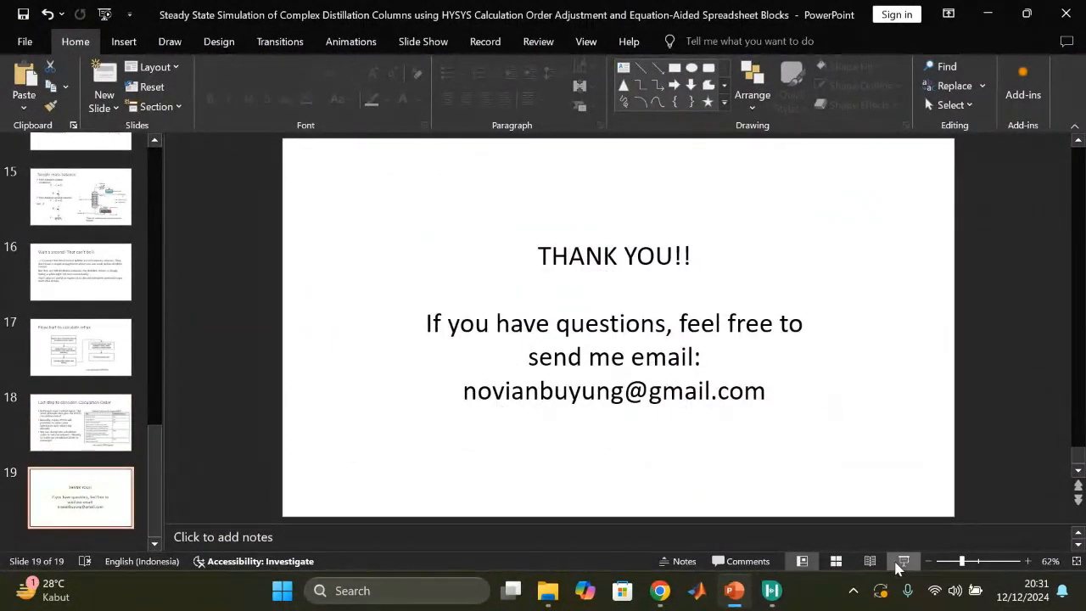
{"action": "left_click", "coordinate": [904, 561]}
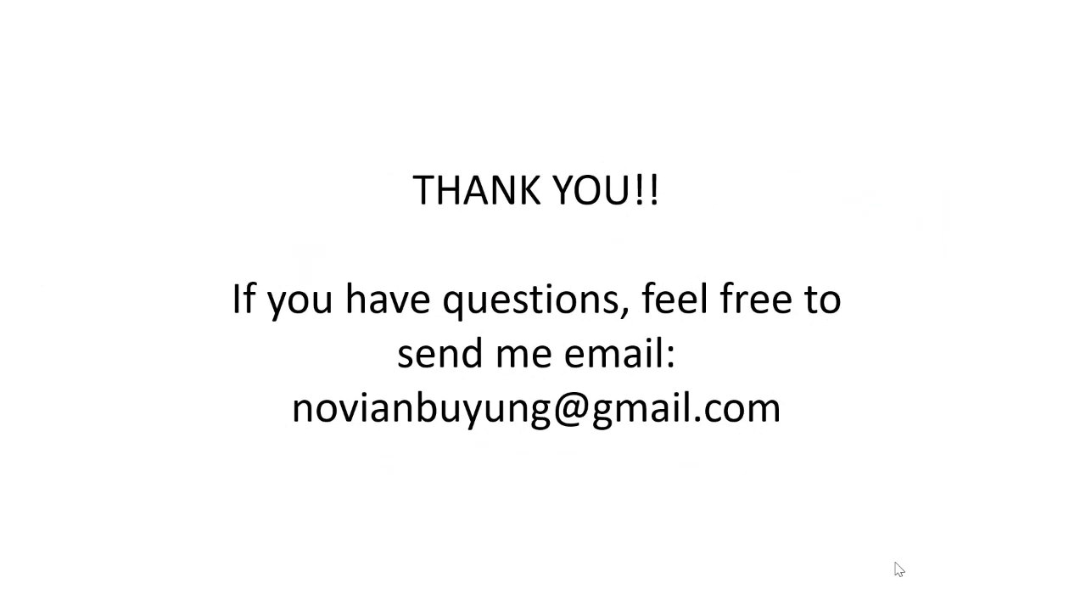
{"action": "key", "text": "Escape"}
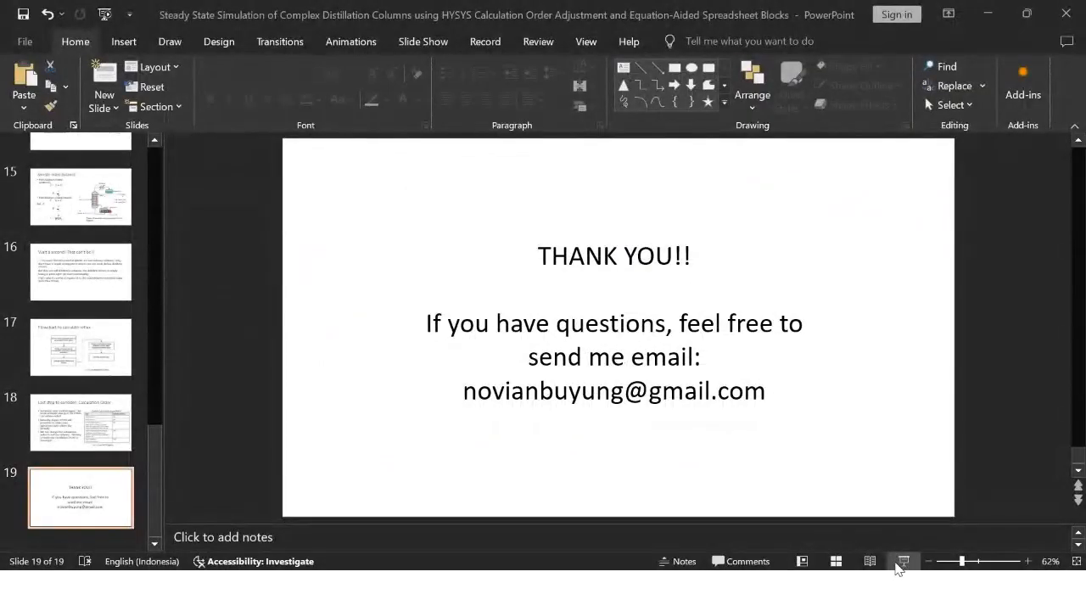
- Switch to the WebinarNinja page in Chrome and read back through the public chat for participants' questions
{"action": "mouse_move", "coordinate": [660, 590]}
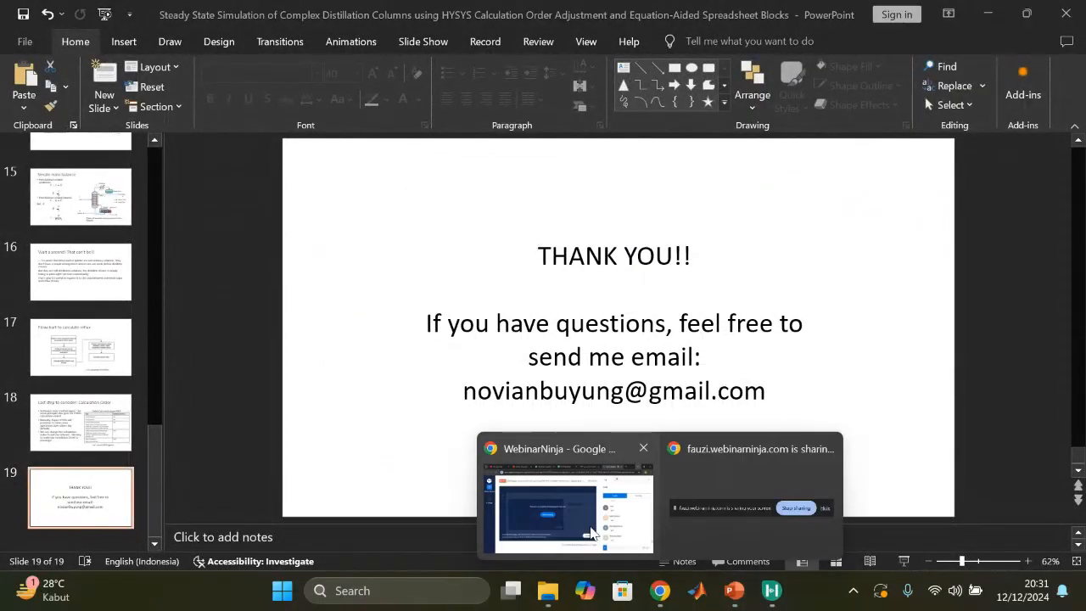
{"action": "left_click", "coordinate": [569, 509]}
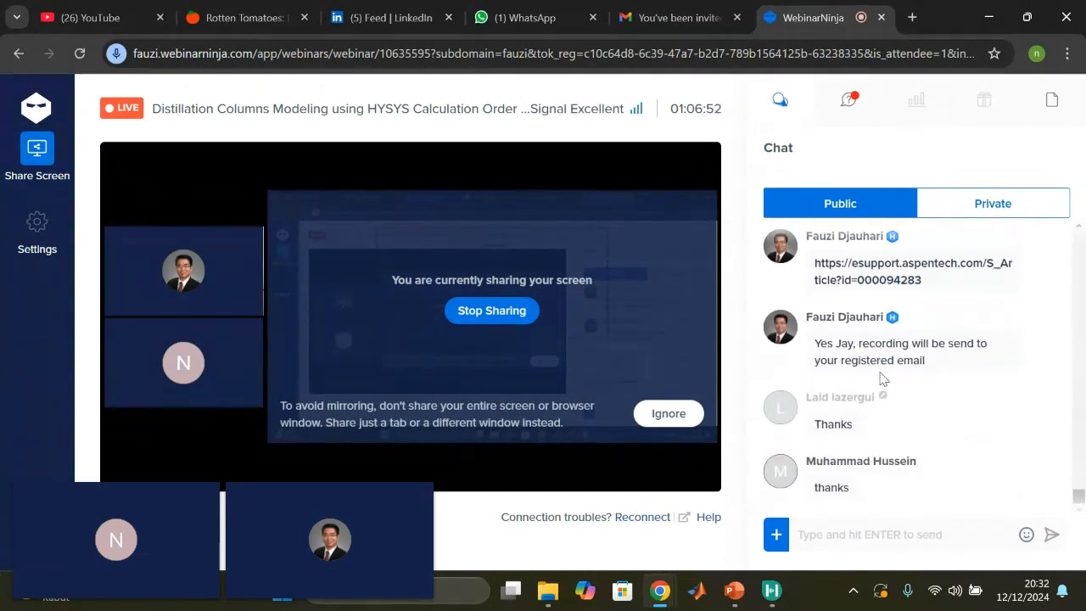
{"action": "scroll", "coordinate": [882, 378], "scroll_direction": "up", "scroll_amount": 3}
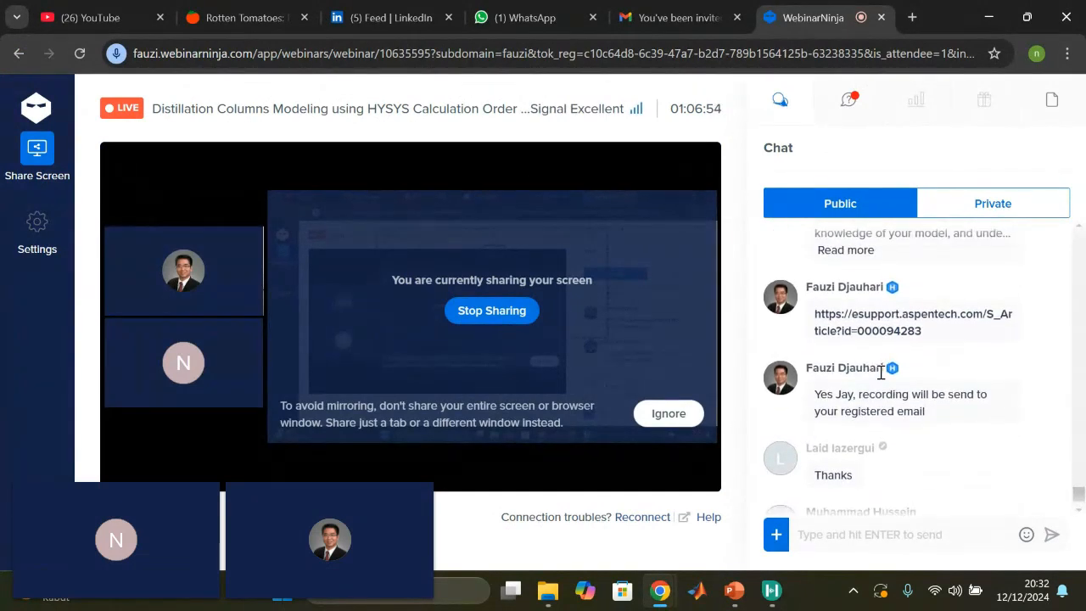
{"action": "scroll", "coordinate": [882, 378], "scroll_direction": "up", "scroll_amount": 5}
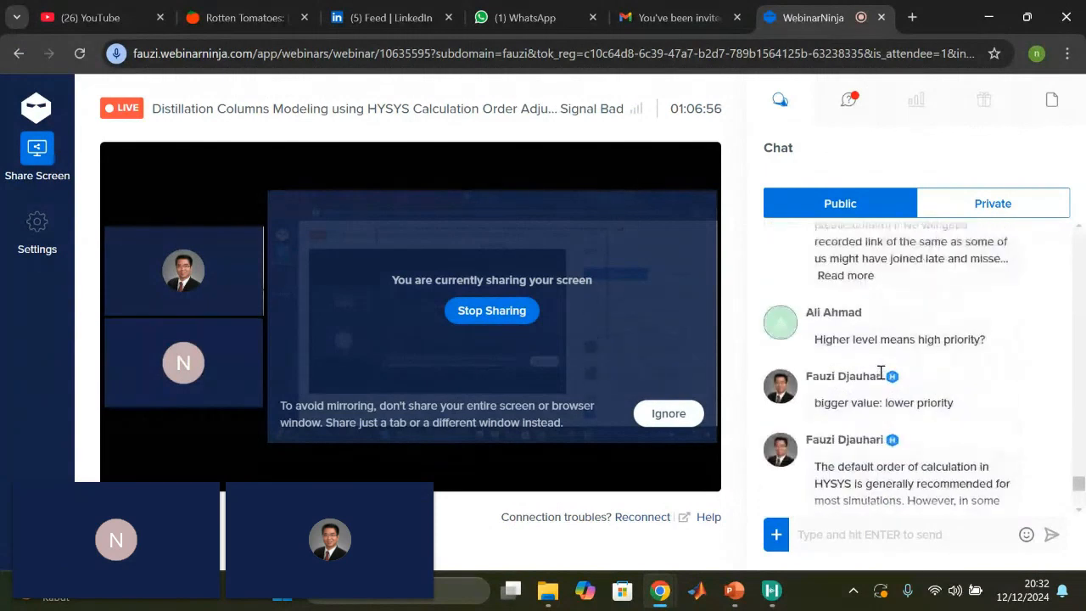
{"action": "scroll", "coordinate": [883, 372], "scroll_direction": "up", "scroll_amount": 2}
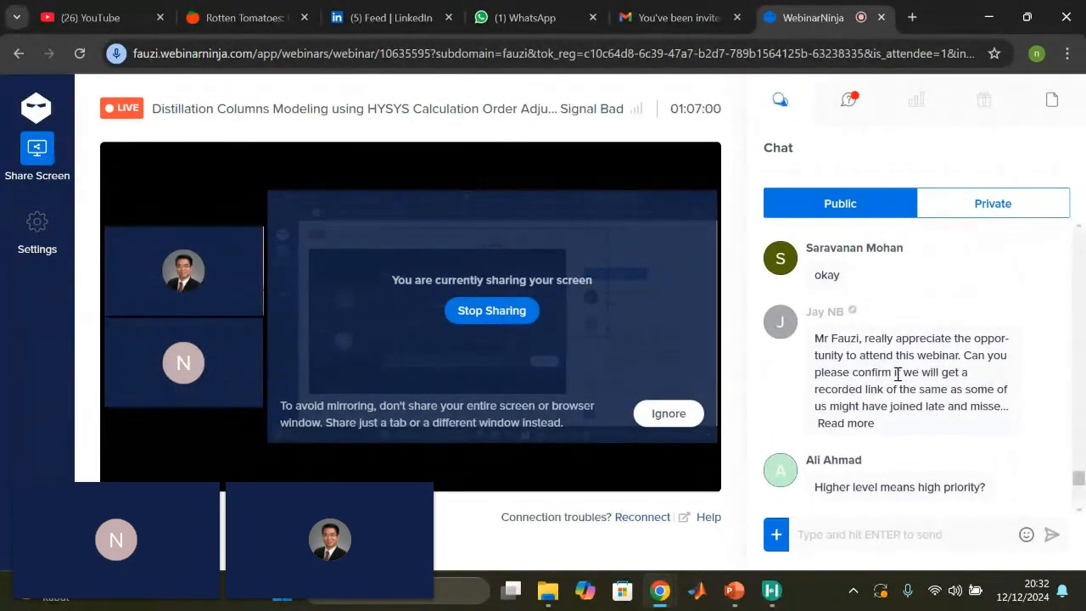
{"action": "scroll", "coordinate": [897, 373], "scroll_direction": "up", "scroll_amount": 4}
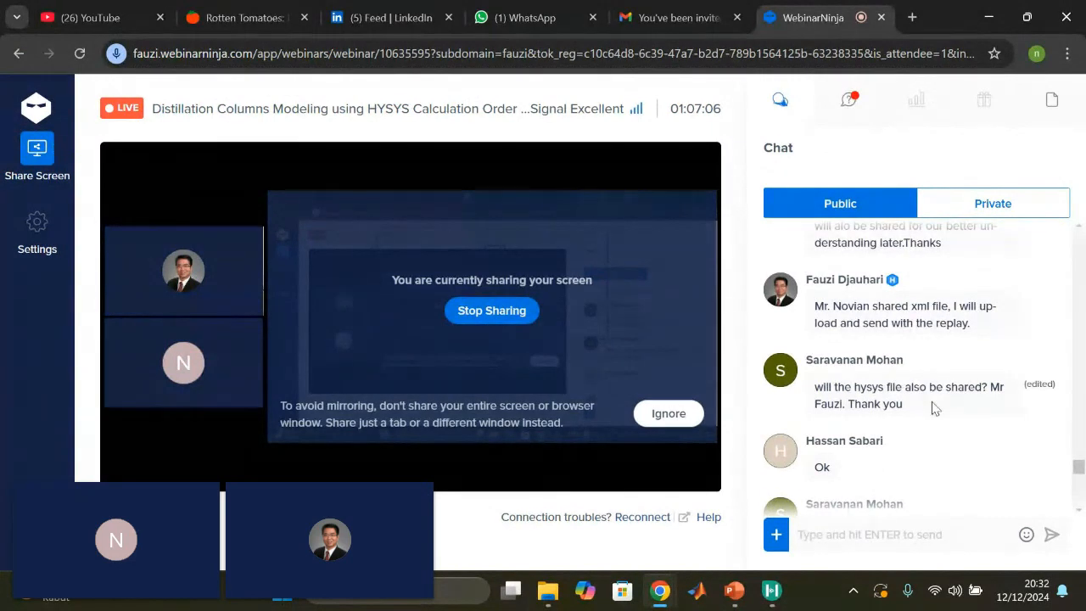
{"action": "scroll", "coordinate": [905, 404], "scroll_direction": "up", "scroll_amount": 2}
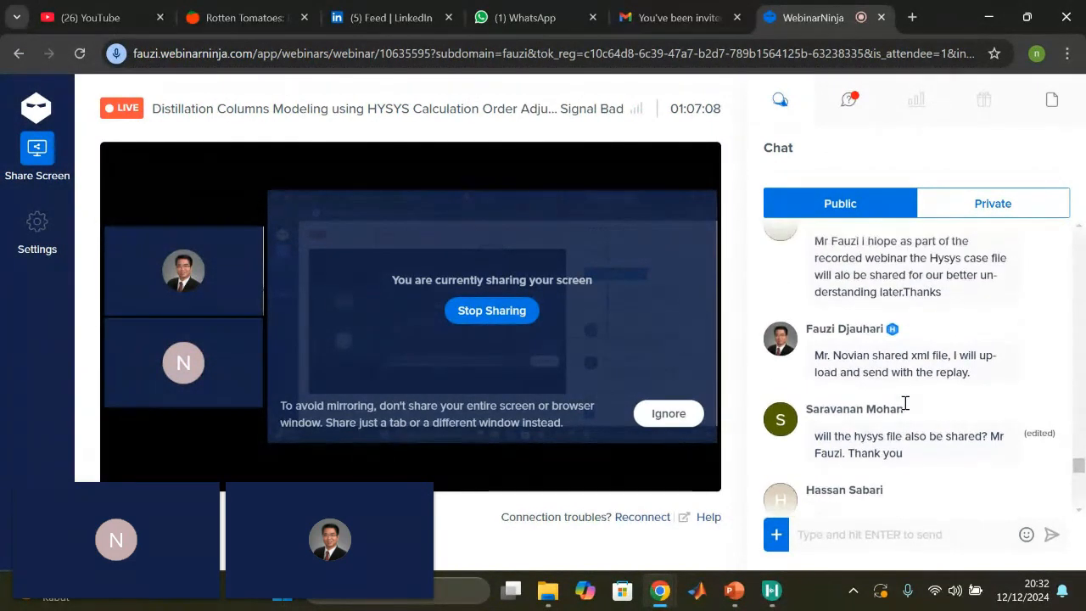
{"action": "scroll", "coordinate": [906, 410], "scroll_direction": "up", "scroll_amount": 5}
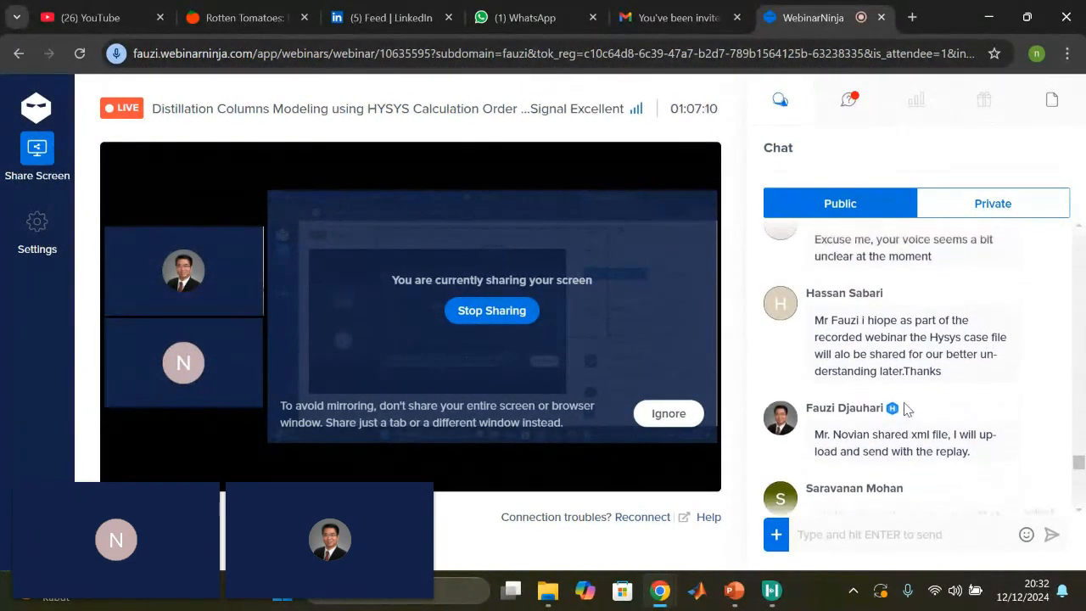
{"action": "scroll", "coordinate": [906, 404], "scroll_direction": "up", "scroll_amount": 10}
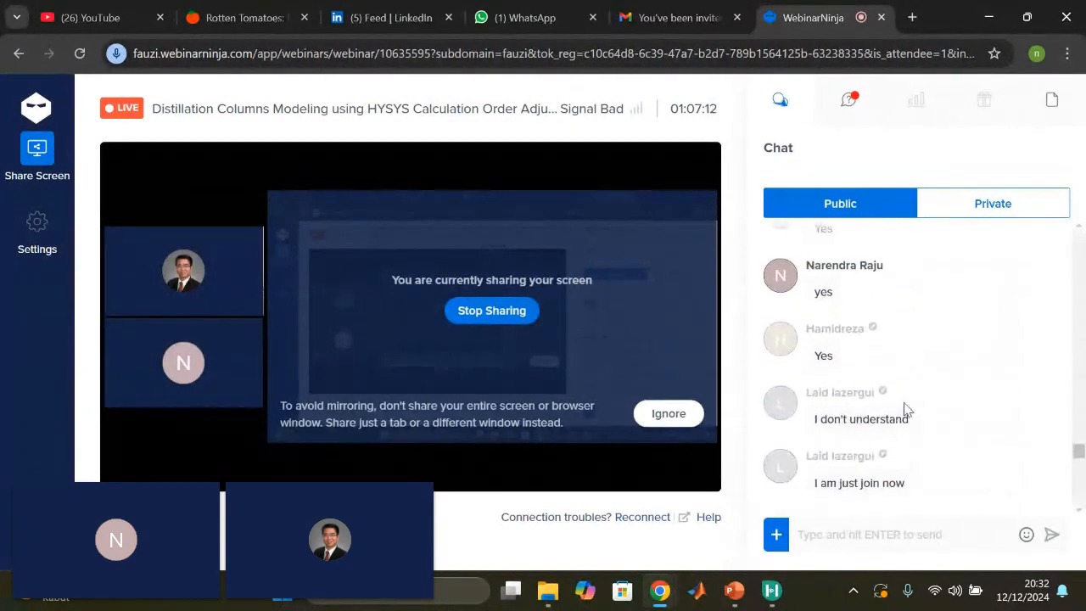
{"action": "scroll", "coordinate": [905, 410], "scroll_direction": "up", "scroll_amount": 5}
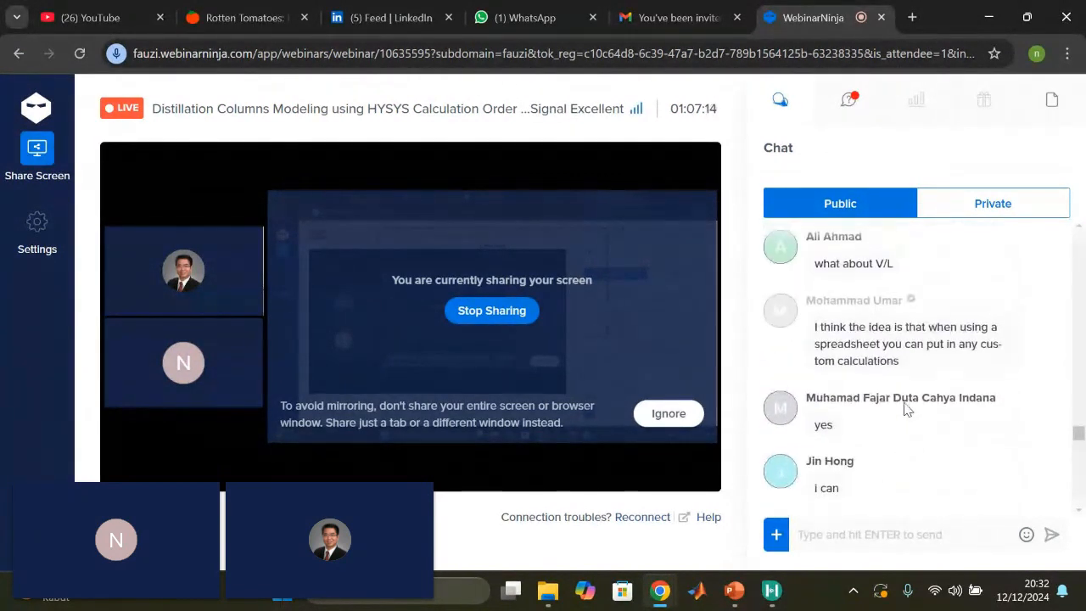
{"action": "scroll", "coordinate": [905, 410], "scroll_direction": "down", "scroll_amount": 2}
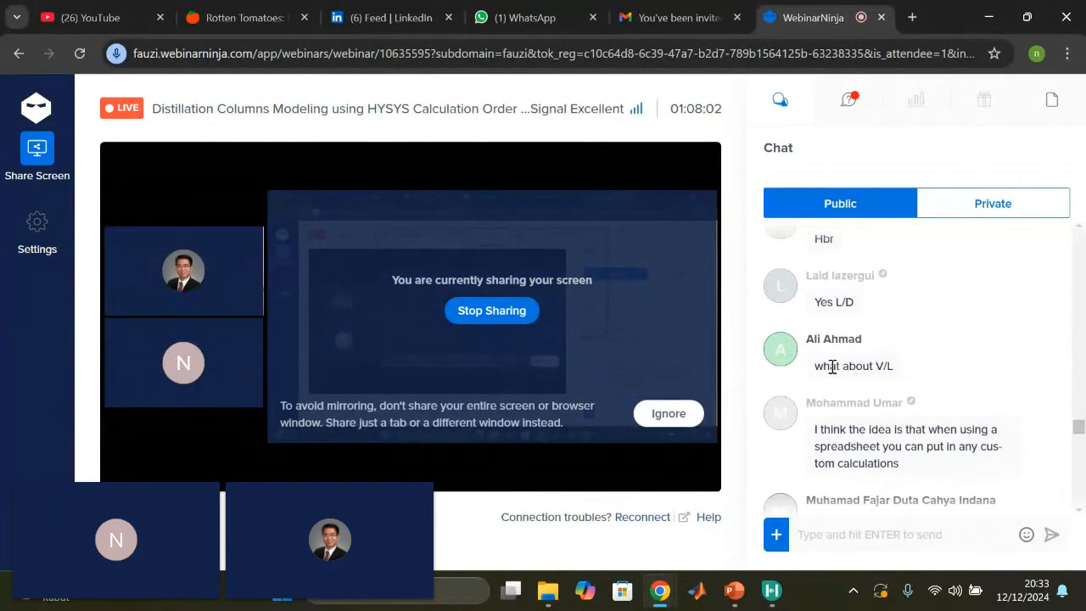
- Return to the PowerPoint presentation and present slide 15, Simple mass balance, full screen
{"action": "mouse_move", "coordinate": [733, 587]}
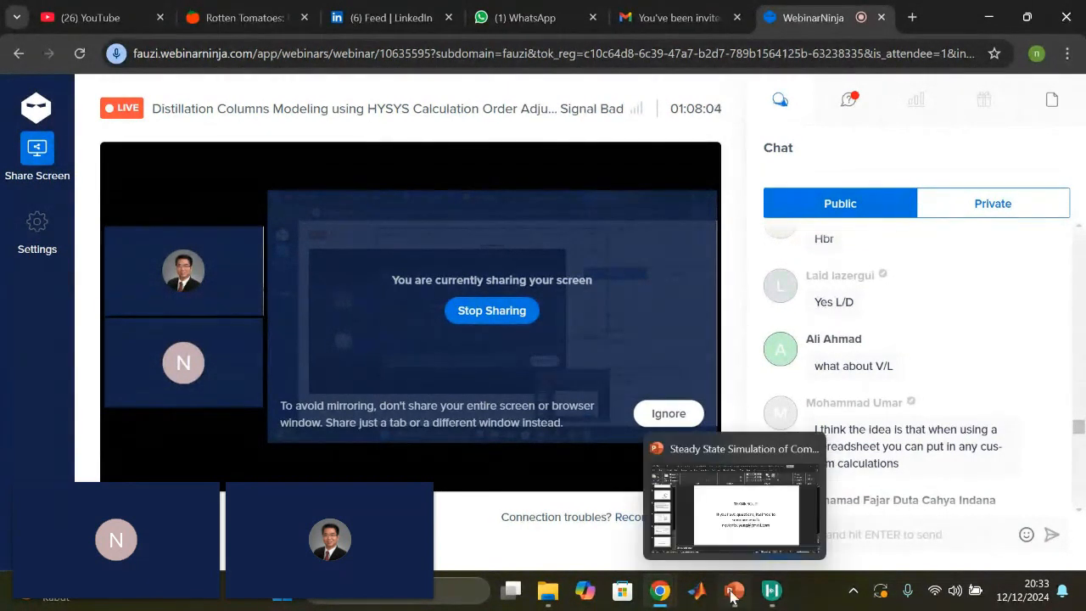
{"action": "left_click", "coordinate": [718, 560]}
{"action": "left_click", "coordinate": [107, 380]}
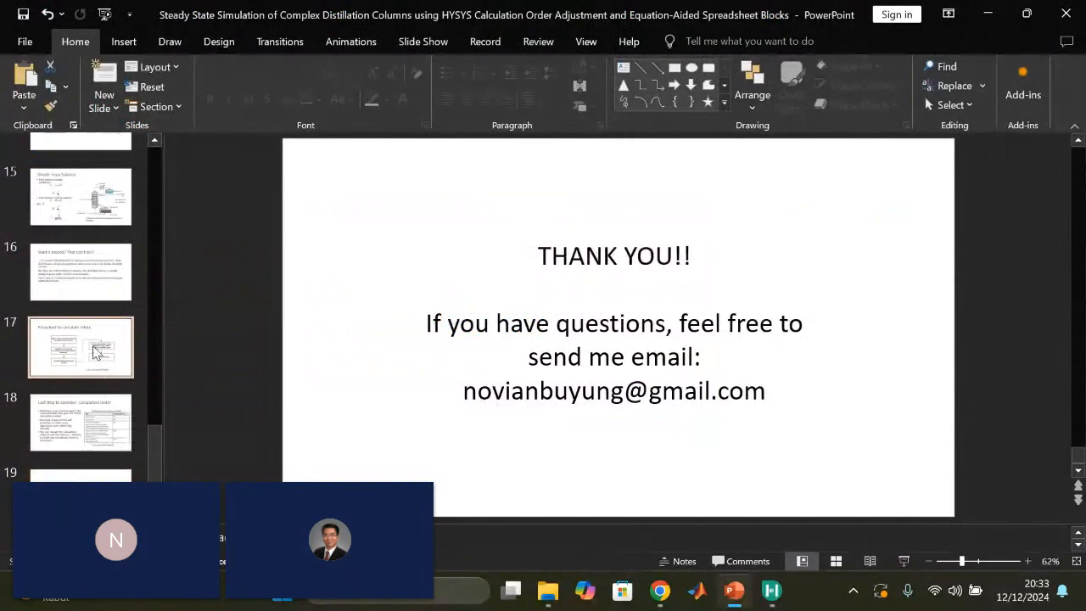
{"action": "scroll", "coordinate": [96, 352], "scroll_direction": "up", "scroll_amount": 1}
{"action": "scroll", "coordinate": [96, 352], "scroll_direction": "up", "scroll_amount": 1}
{"action": "left_click", "coordinate": [85, 331]}
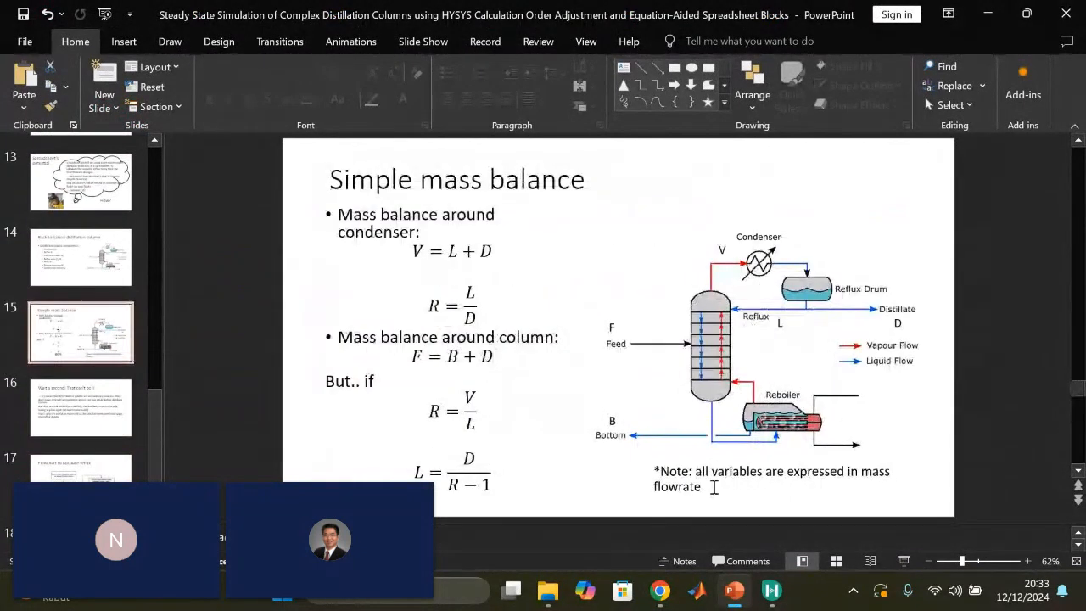
{"action": "left_click", "coordinate": [904, 561]}
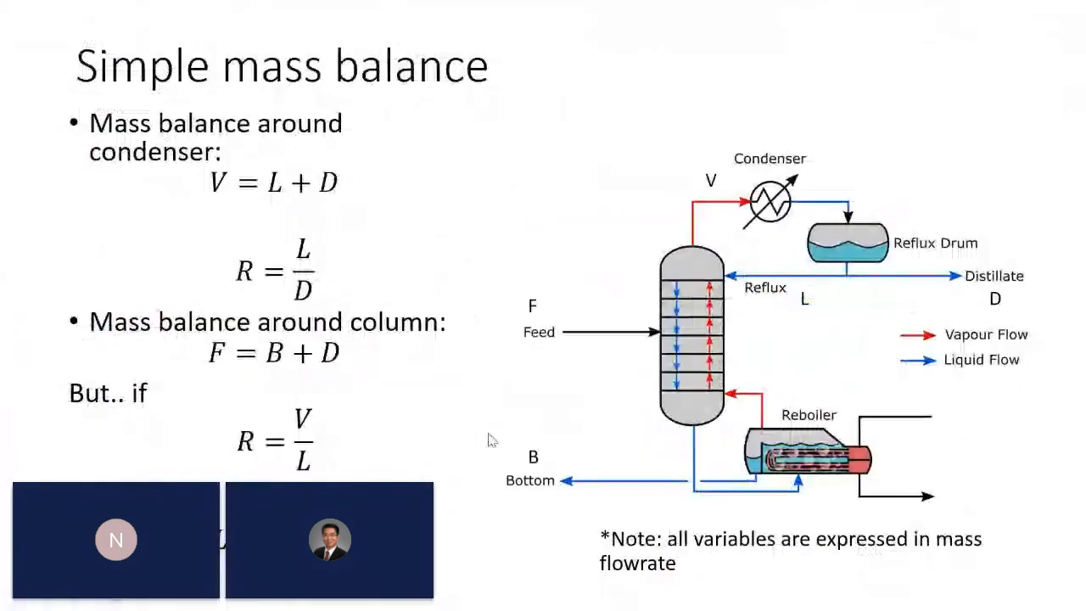